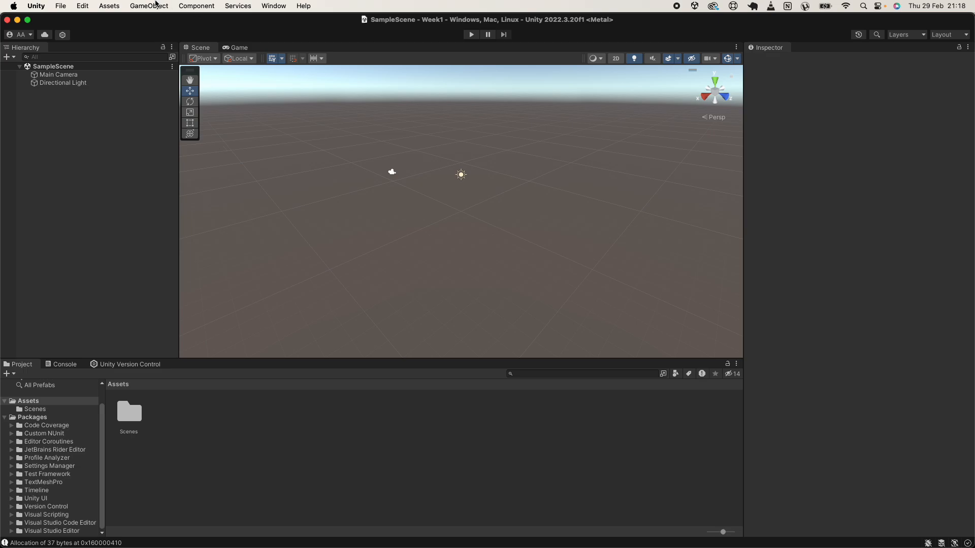
Open the Player section of the Project Settings at the Active Input Handling option under Configuration.
click(61, 6)
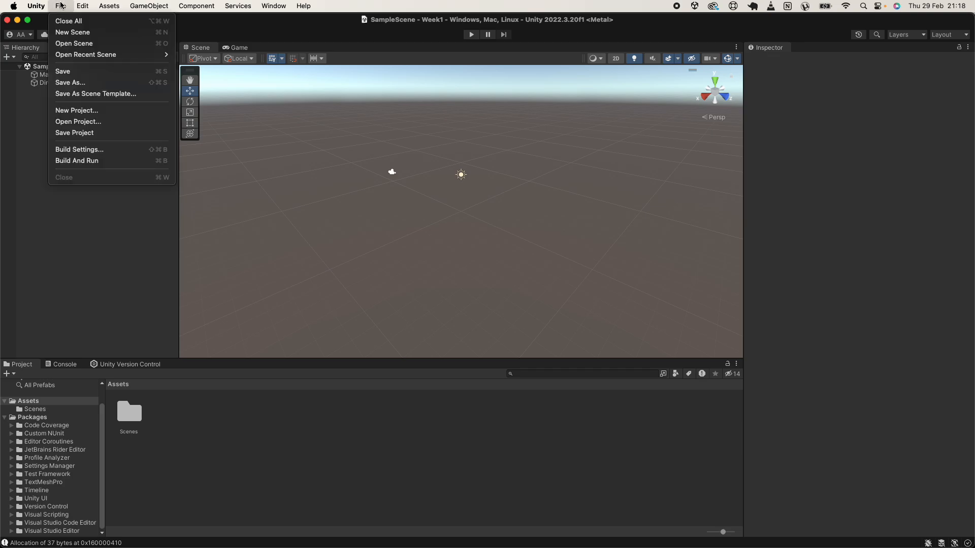
mouse_move(76, 5)
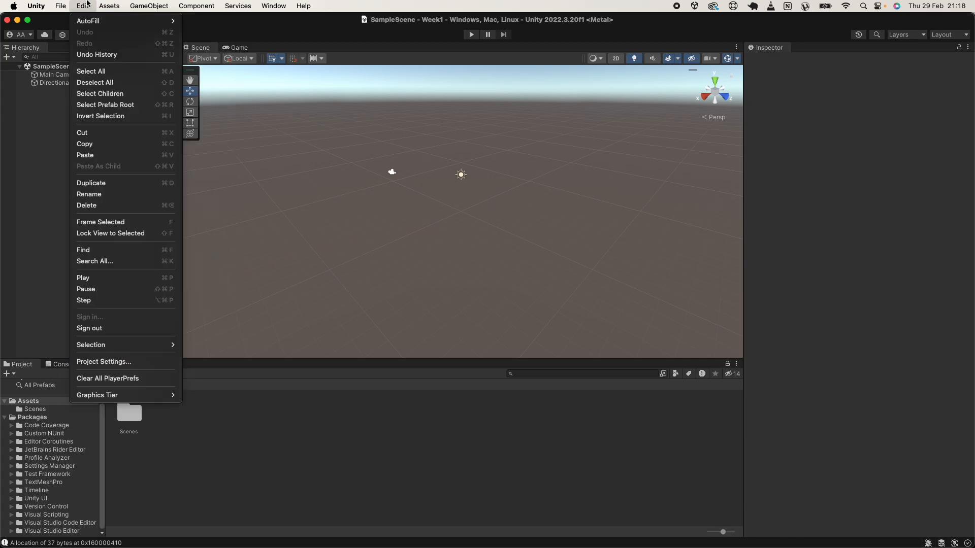
click(94, 361)
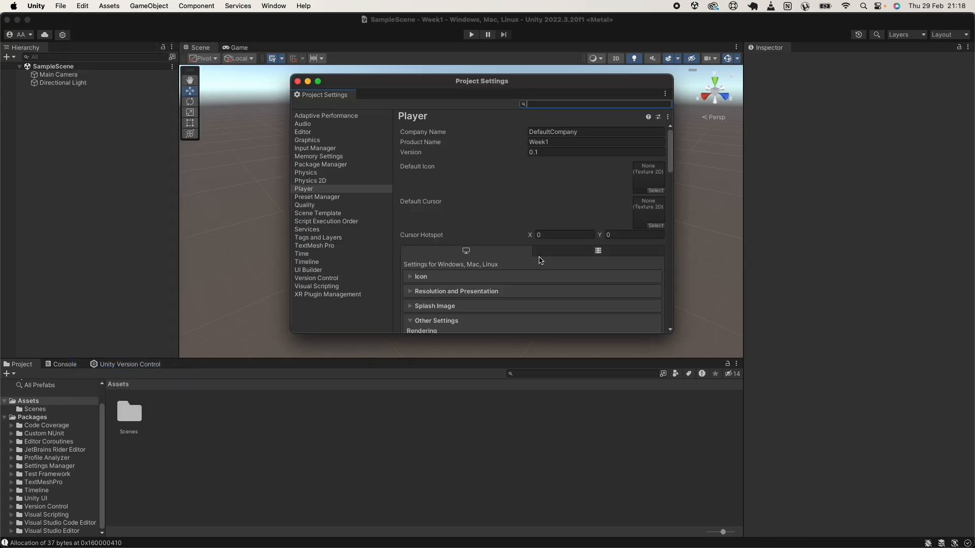
scroll(476, 289, down, 1)
click(302, 189)
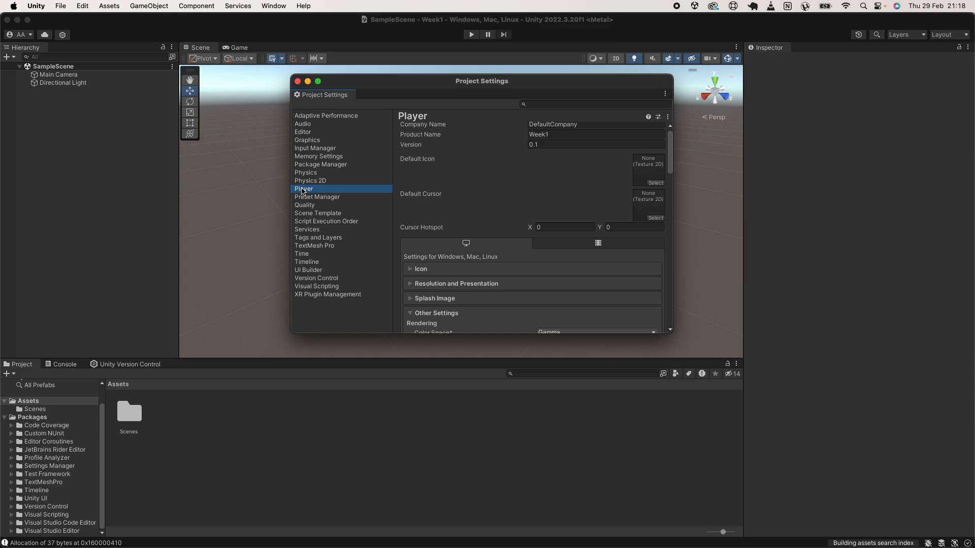
scroll(478, 239, down, 10)
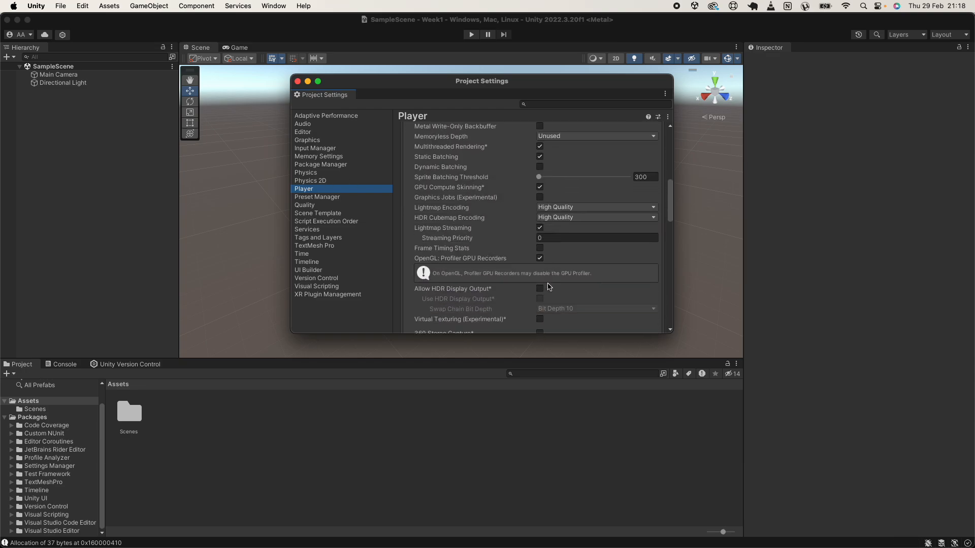
scroll(548, 287, down, 10)
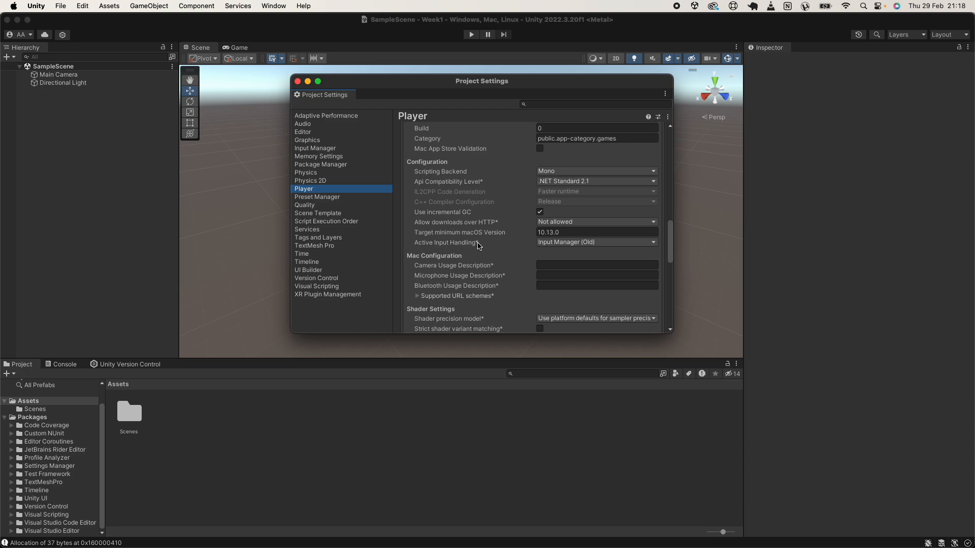
click(556, 243)
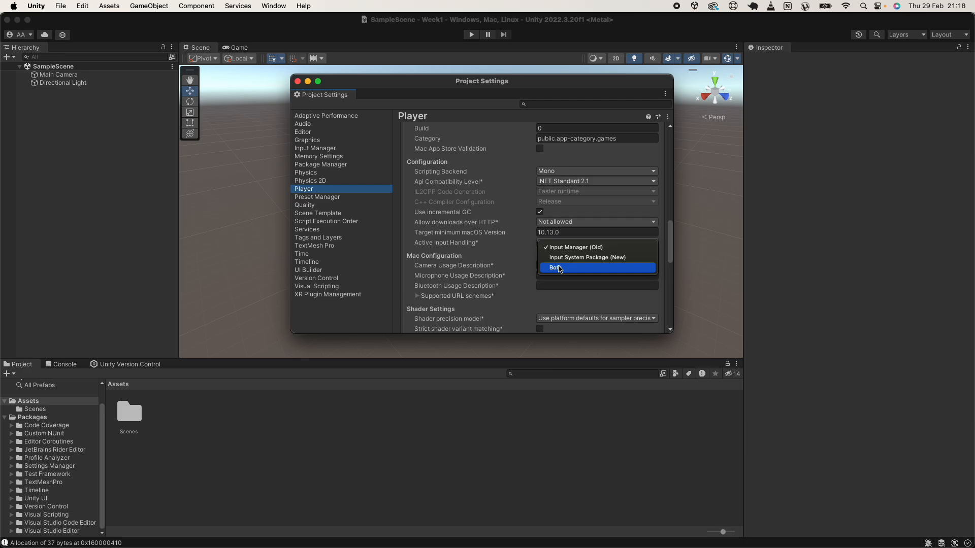
click(558, 268)
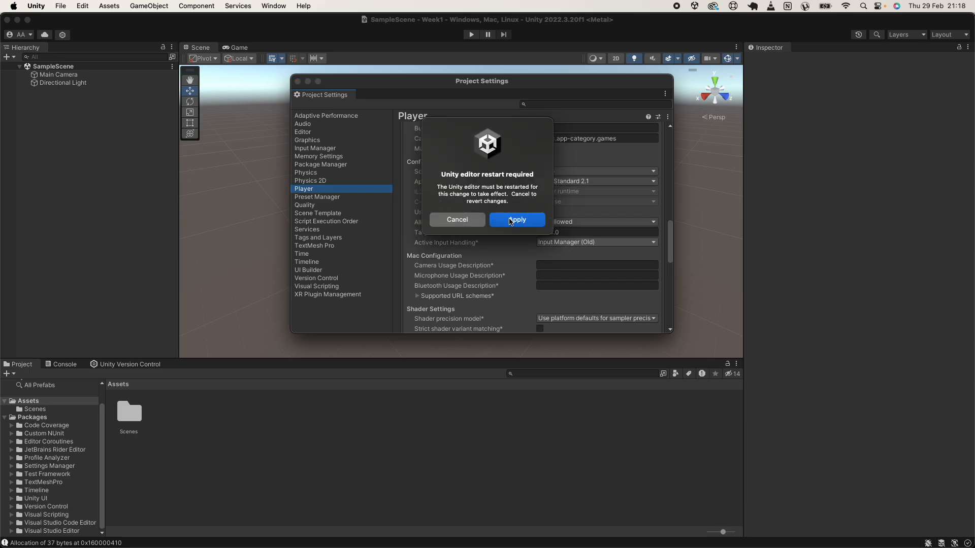
click(470, 221)
Set Active Input Handling to Both, apply the change with an editor restart, and close the Project Settings.
click(560, 242)
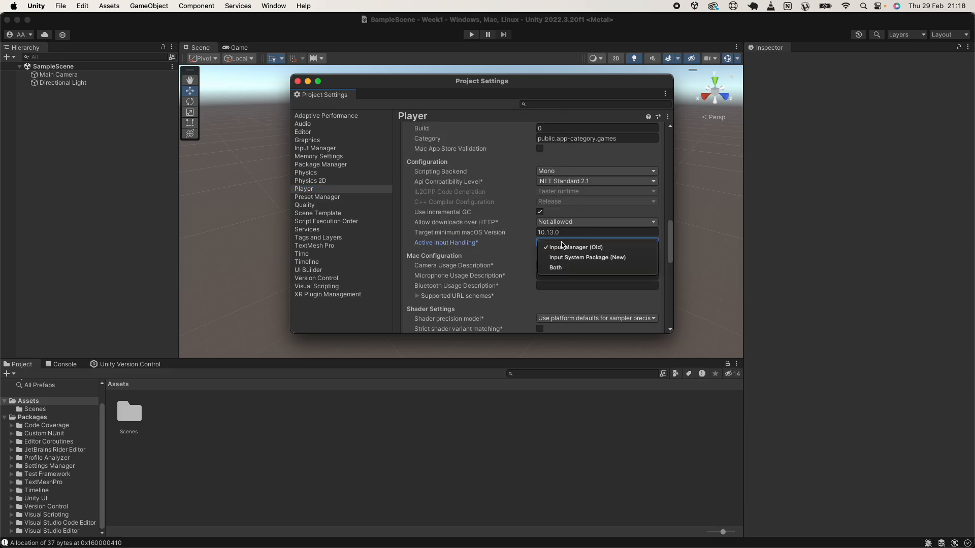
click(561, 268)
click(508, 220)
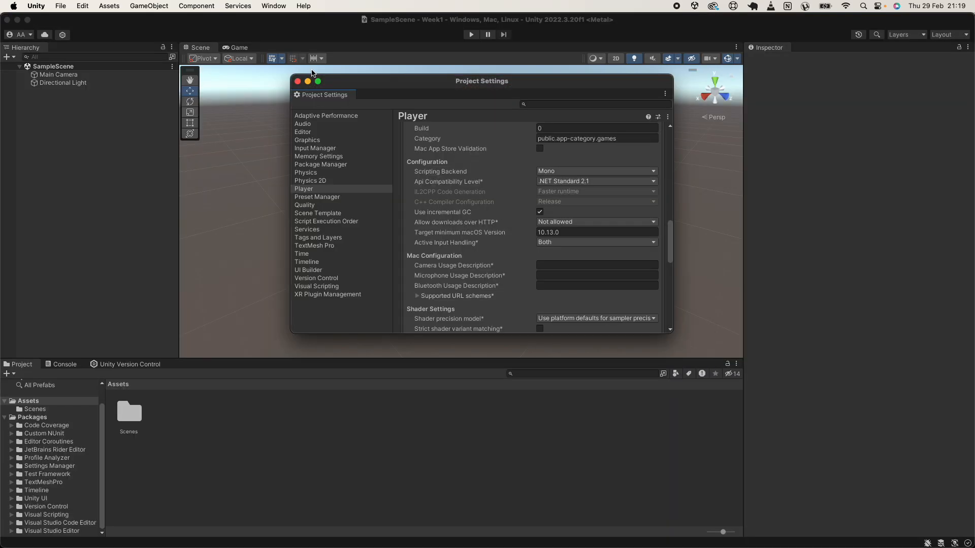
click(298, 81)
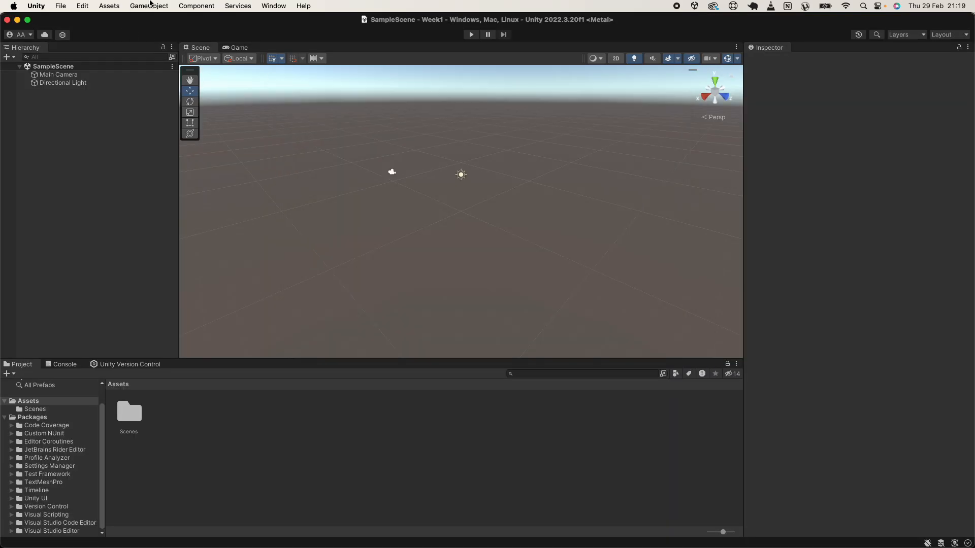
Import the whole custom package WorkshopStandardAssets.unitypackage from Downloads and allow its precompiled assemblies to be updated.
click(111, 5)
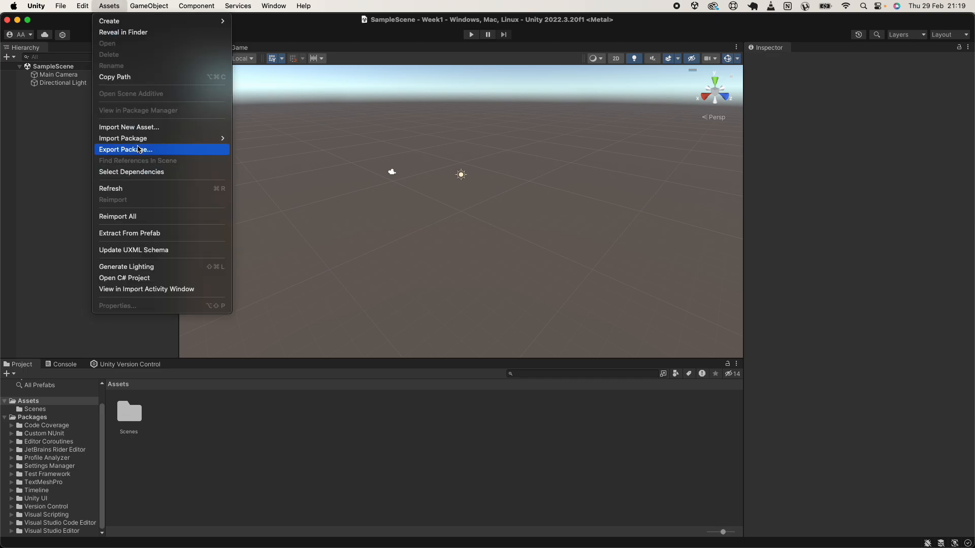
mouse_move(138, 140)
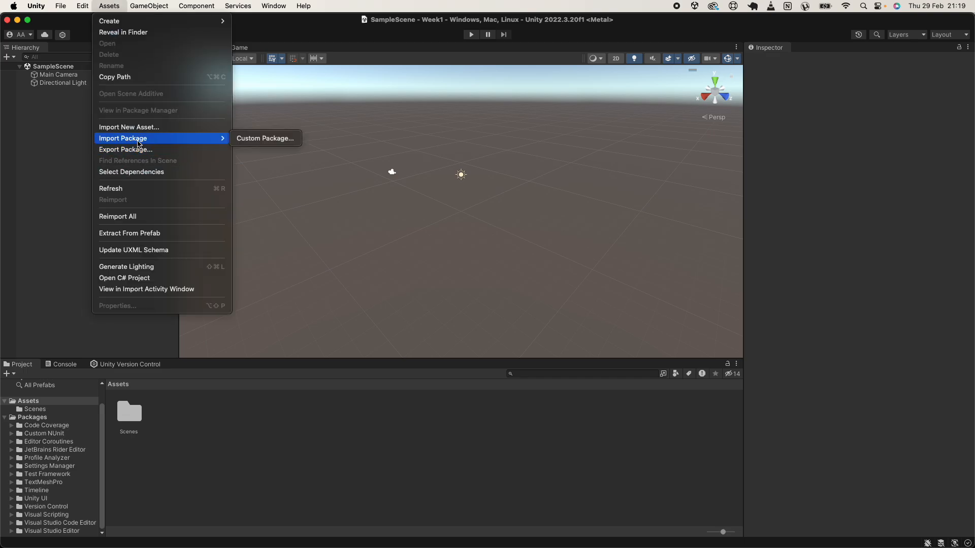
click(265, 138)
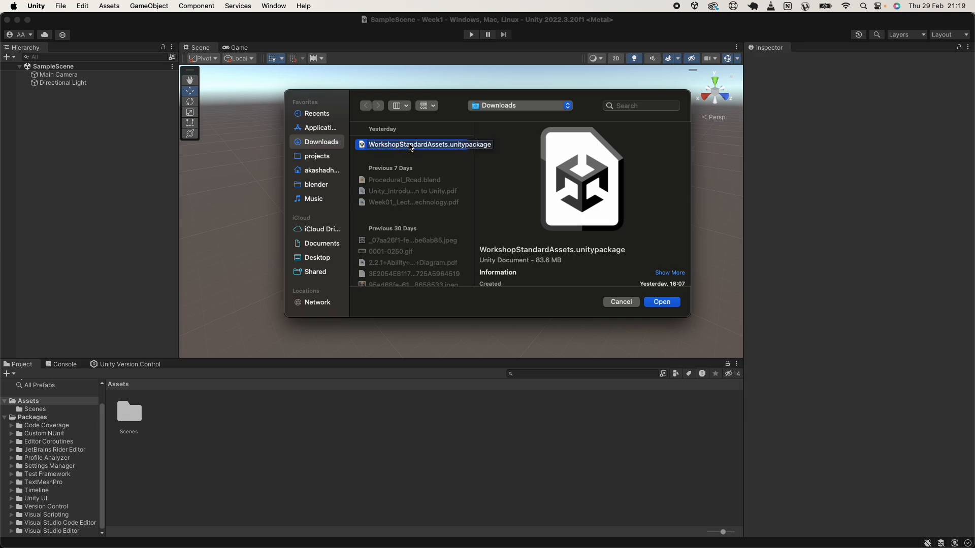
click(661, 302)
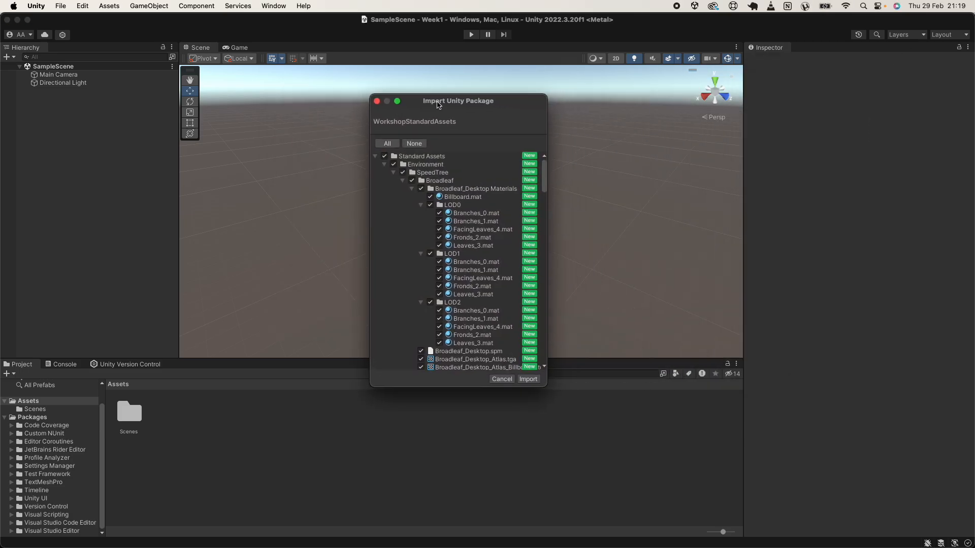
click(528, 379)
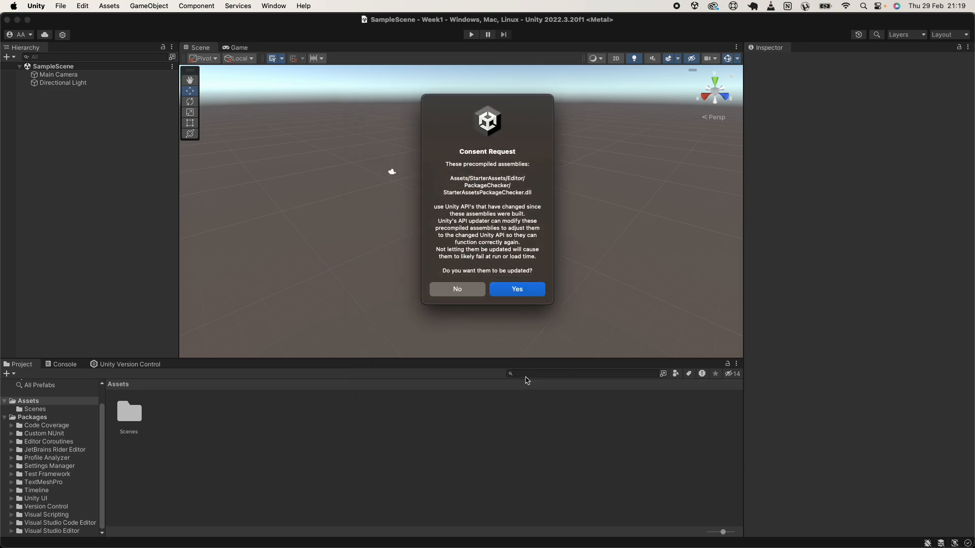
click(513, 290)
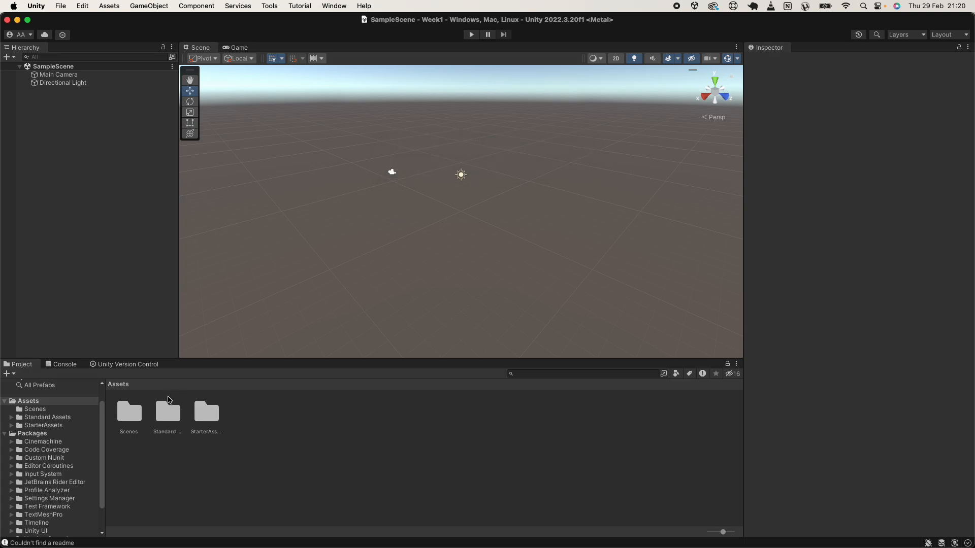
click(178, 413)
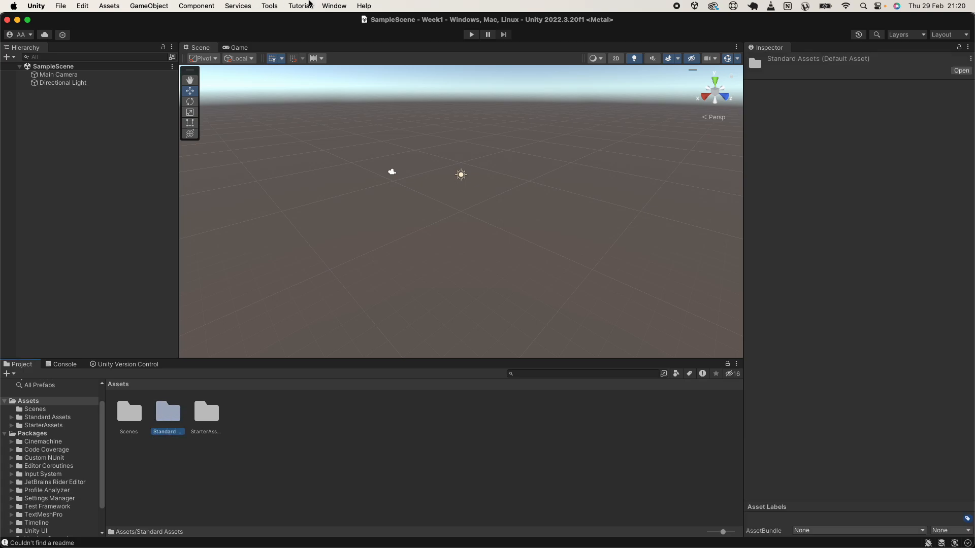
click(269, 5)
mouse_move(276, 23)
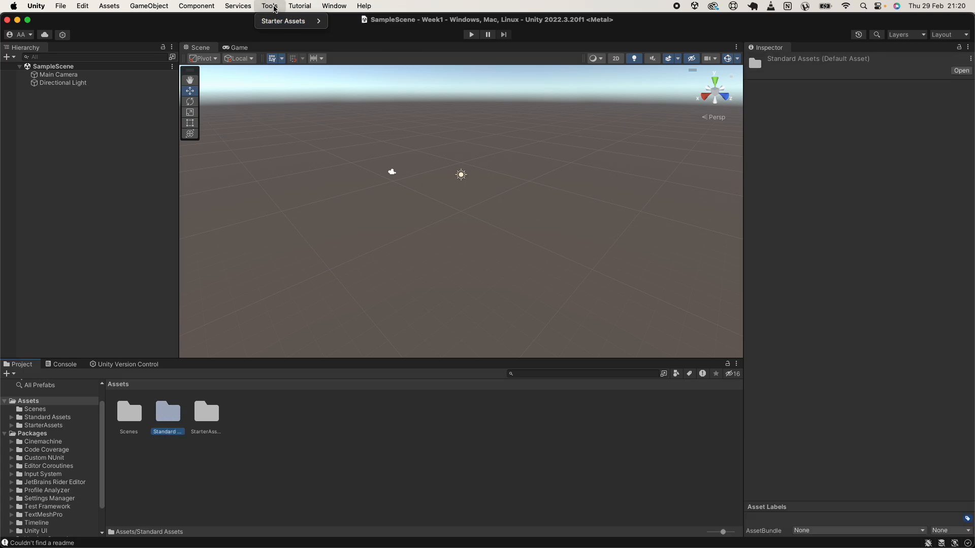
click(120, 161)
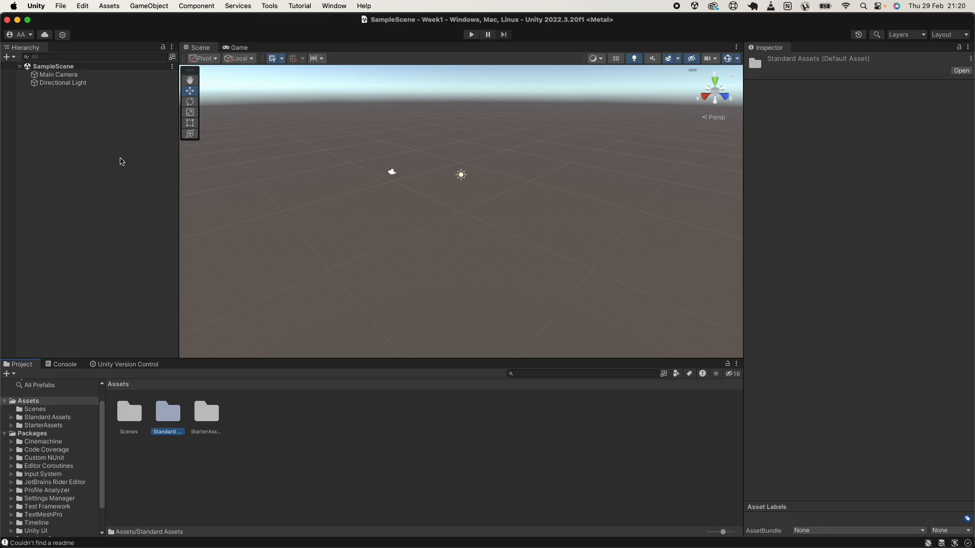
click(115, 137)
Switch to Chrome and open the Unity Asset Store at assetstore.unity.com.
key(ctrl+super+f)
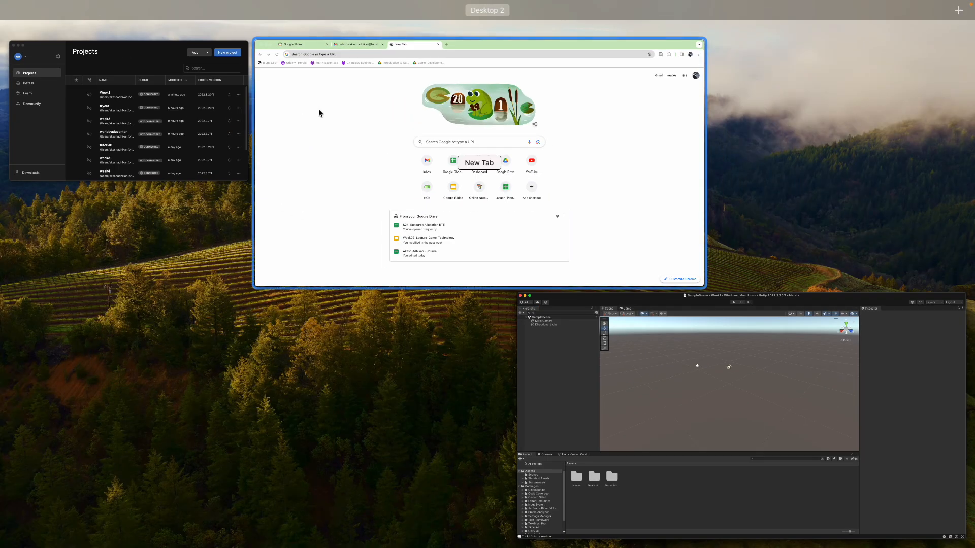
click(319, 110)
click(370, 47)
text(asset)
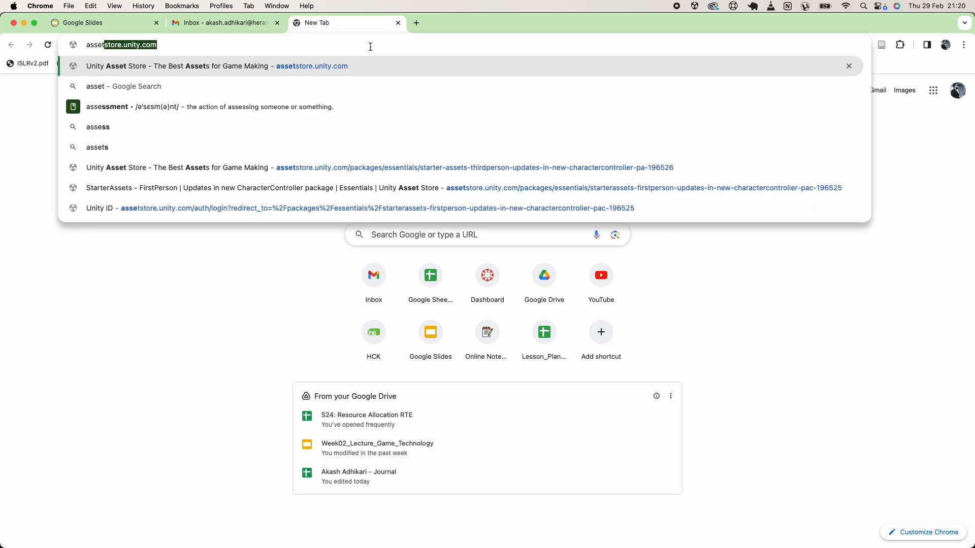
key(Return)
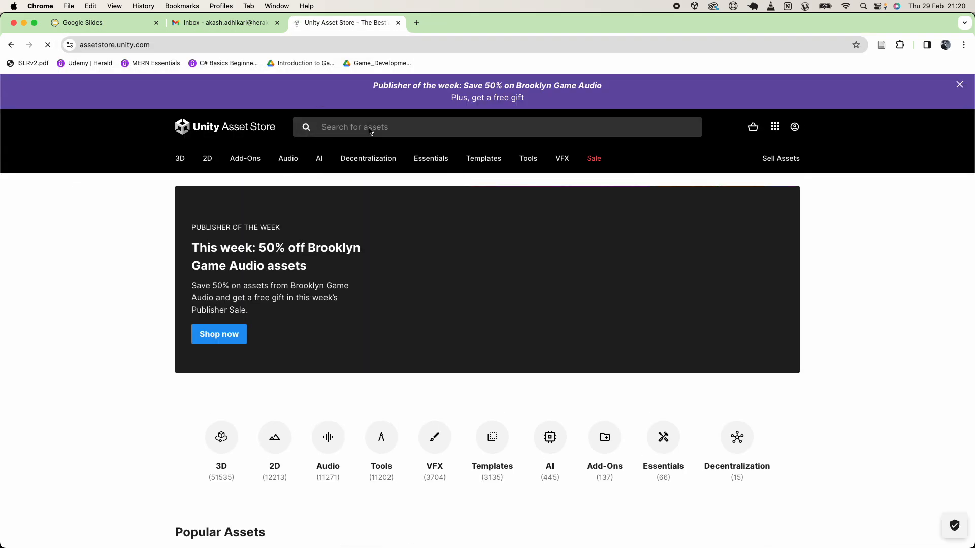
Search the Asset Store for "starter asset first person" and open the StarterAssets - FirstPerson page.
click(369, 129)
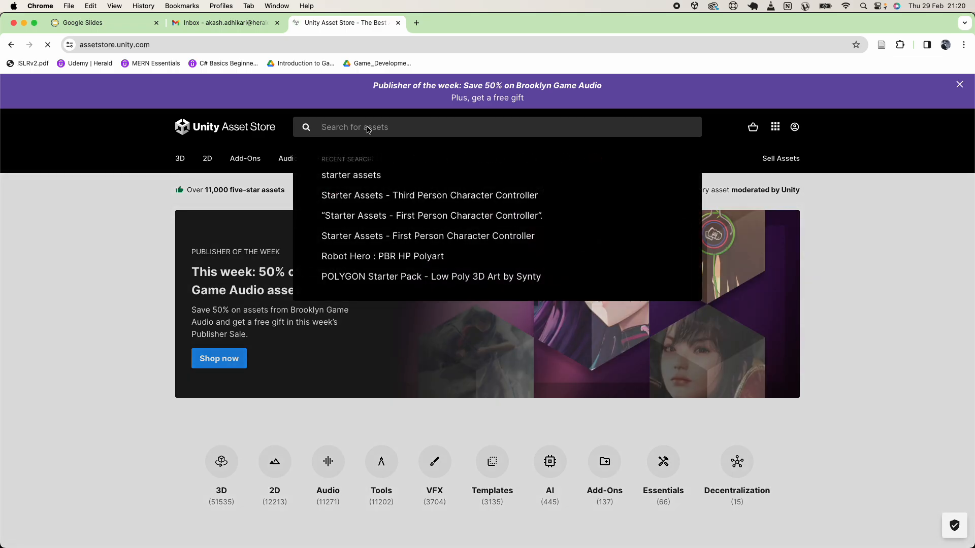
text(starter asset)
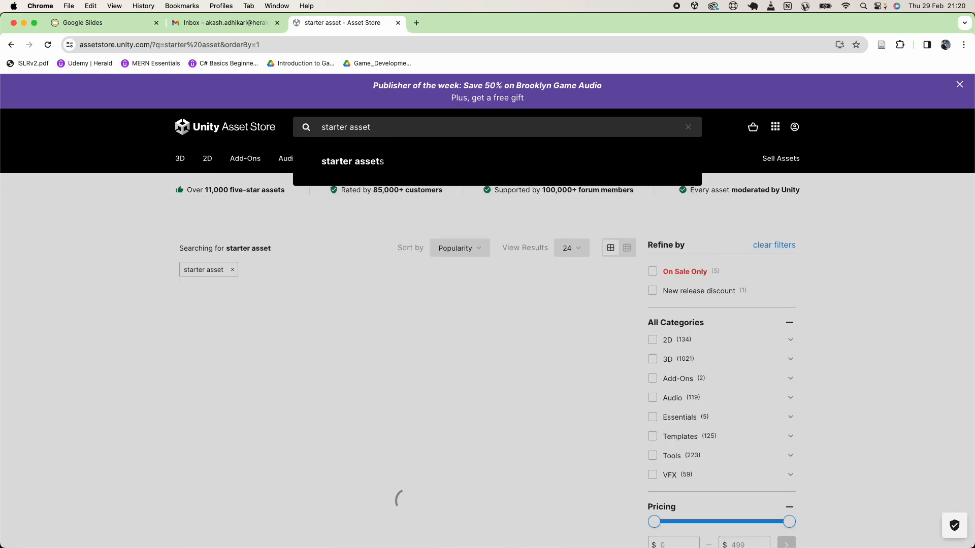
text( first person)
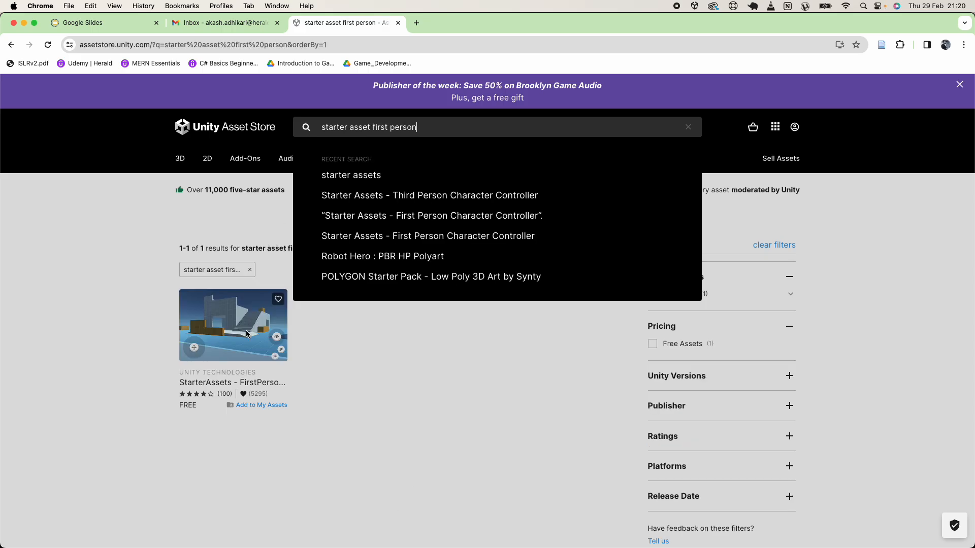
click(237, 318)
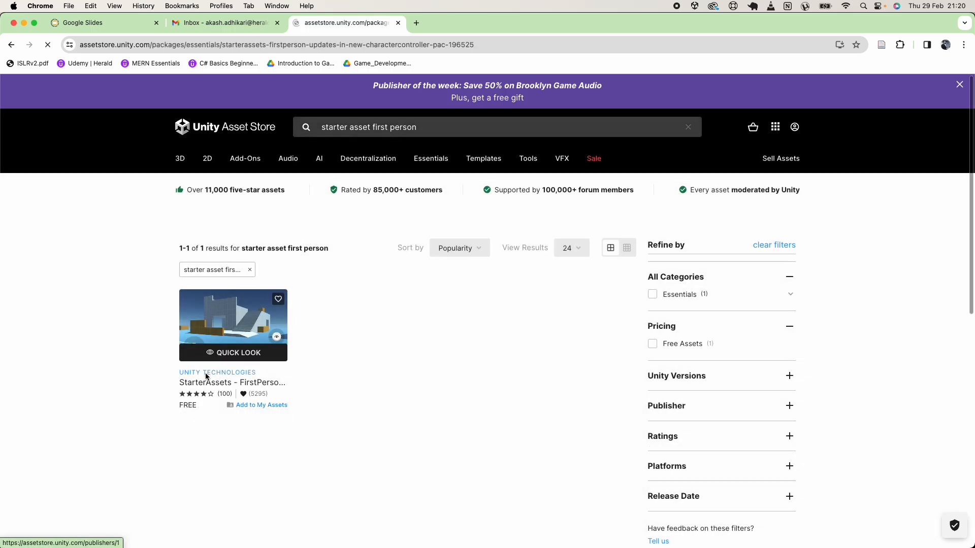
drag(600, 245, 680, 271)
click(682, 380)
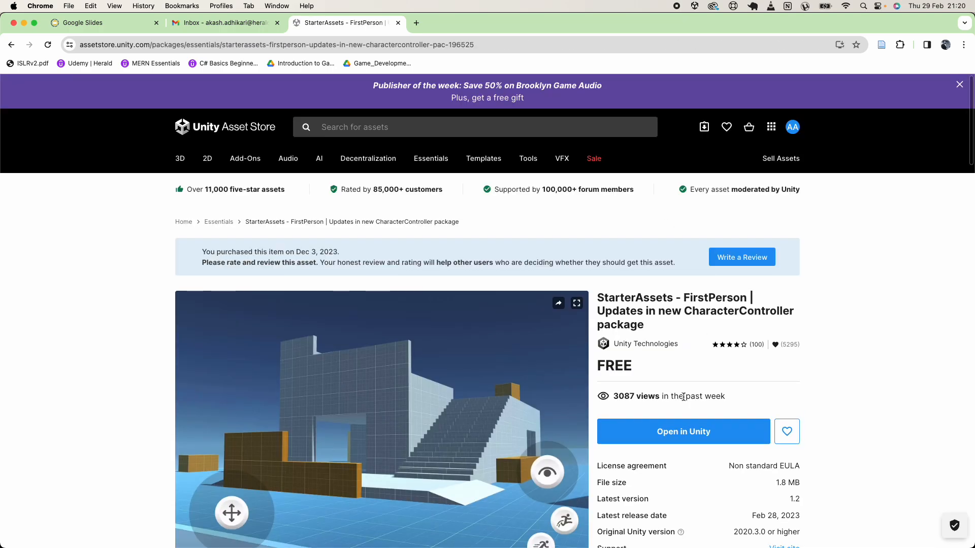
Open the StarterAssets - FirstPerson asset in Unity's Package Manager and import it, installing or upgrading its dependencies.
click(682, 433)
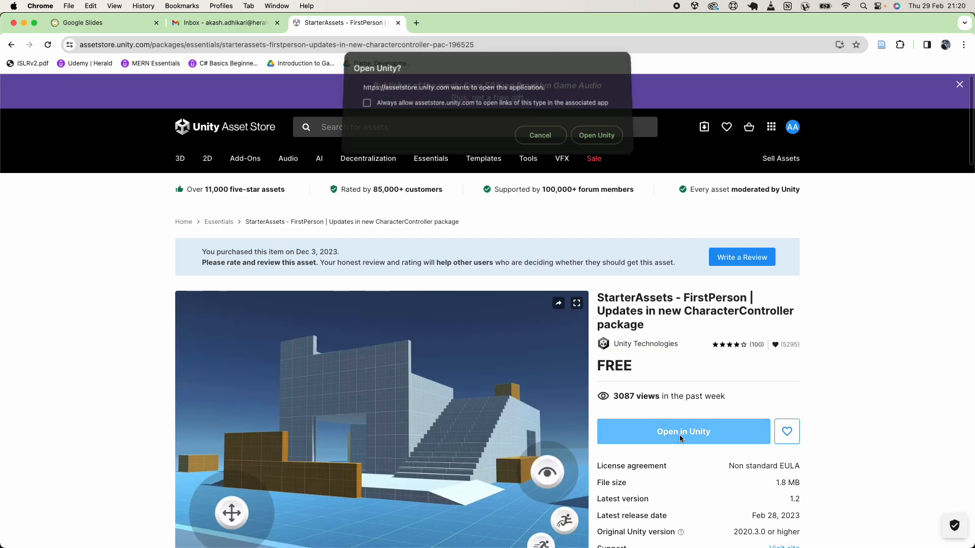
click(596, 138)
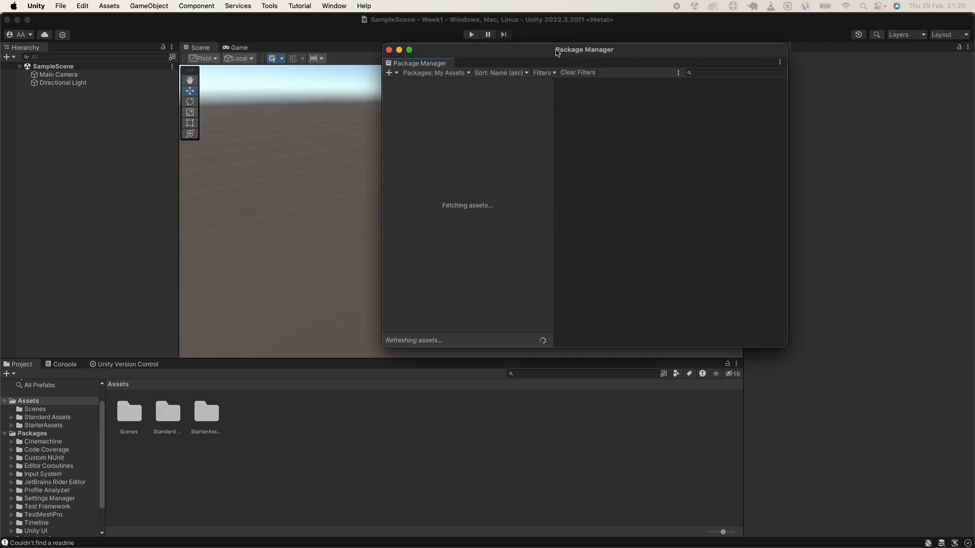
drag(561, 53, 398, 110)
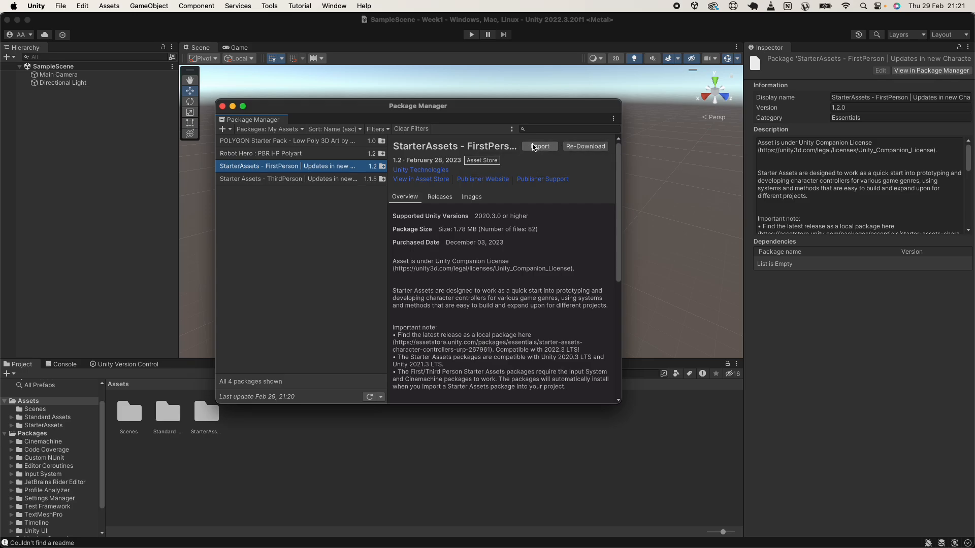
click(534, 147)
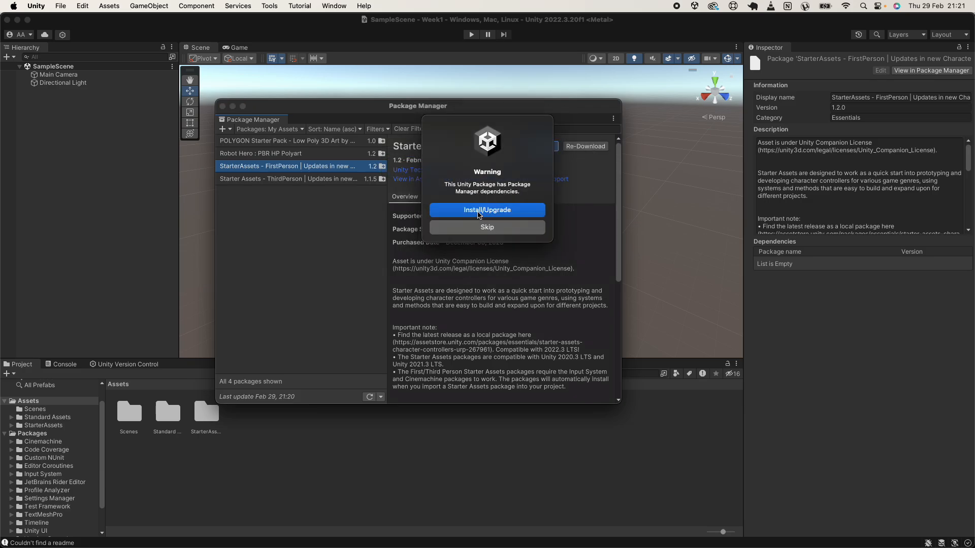
click(491, 209)
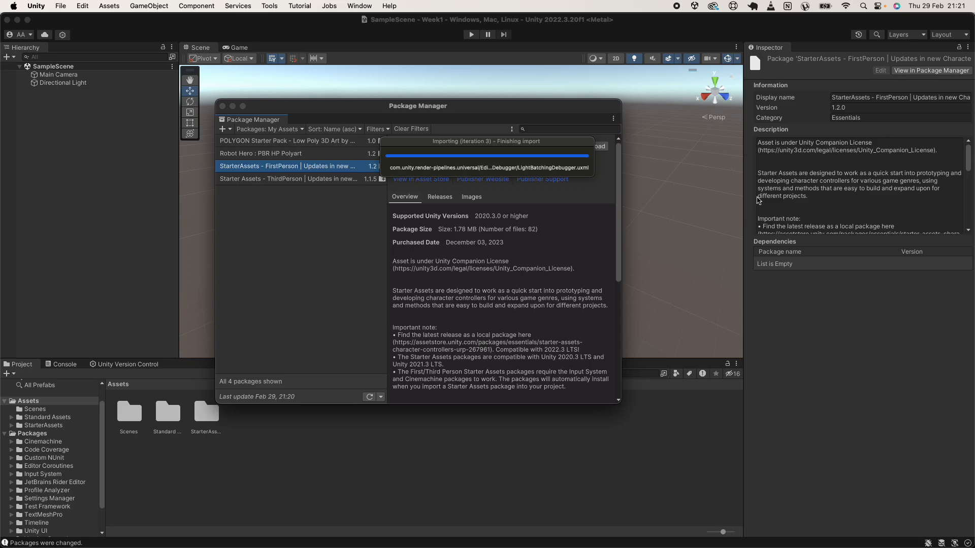
key(ctrl+Up)
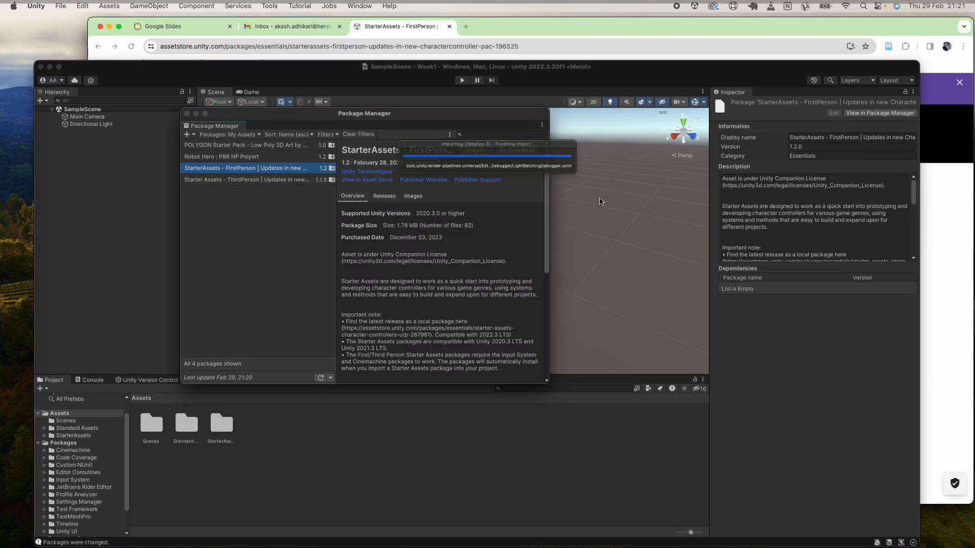
click(703, 77)
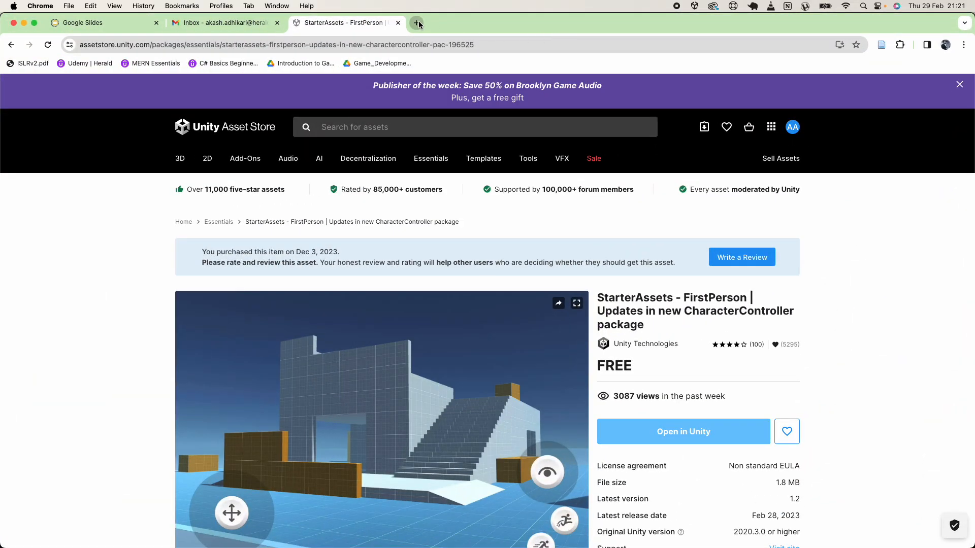
key(super+t)
drag(441, 23, 460, 123)
drag(405, 137, 974, 38)
Switch back to Unity and import all files of the StarterAssets - FirstPerson package.
key(ctrl+Up)
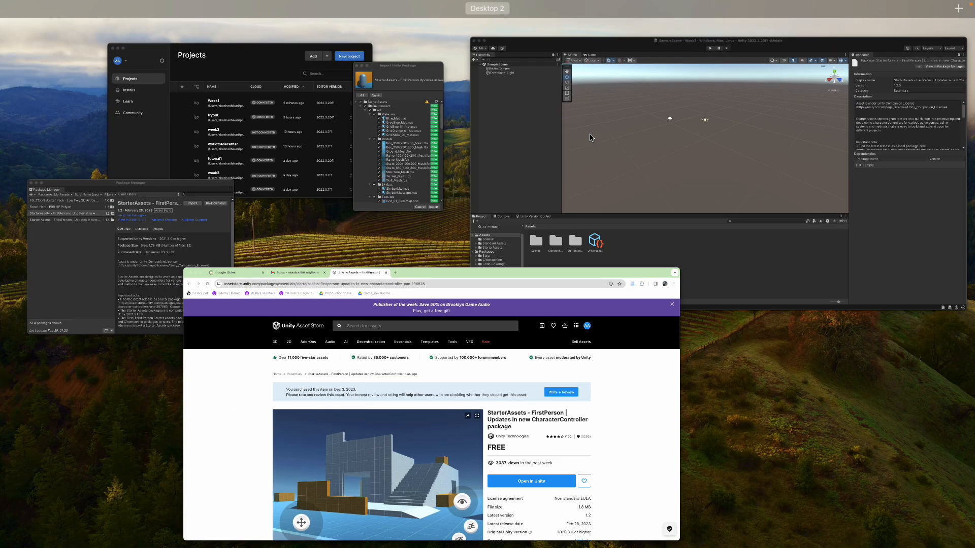
click(565, 167)
key(ctrl+Up)
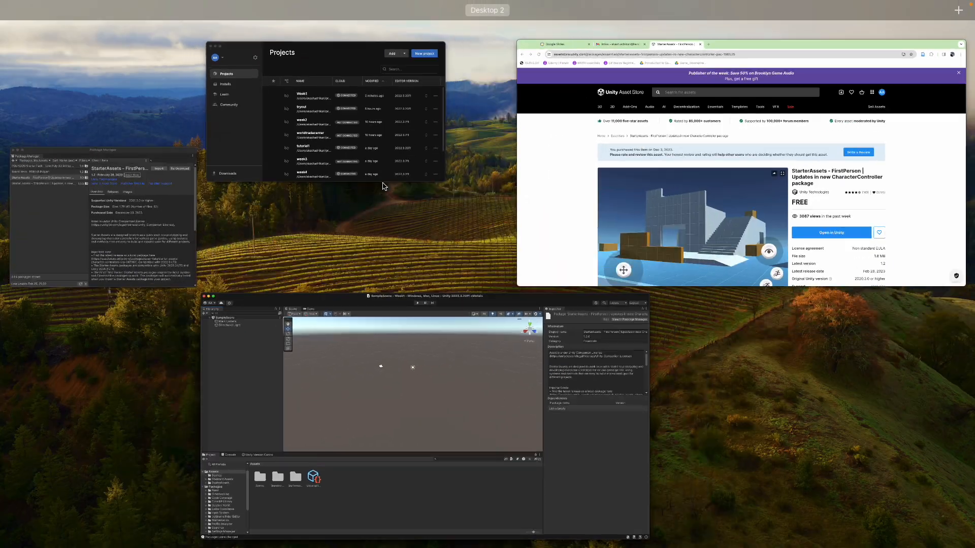
click(457, 325)
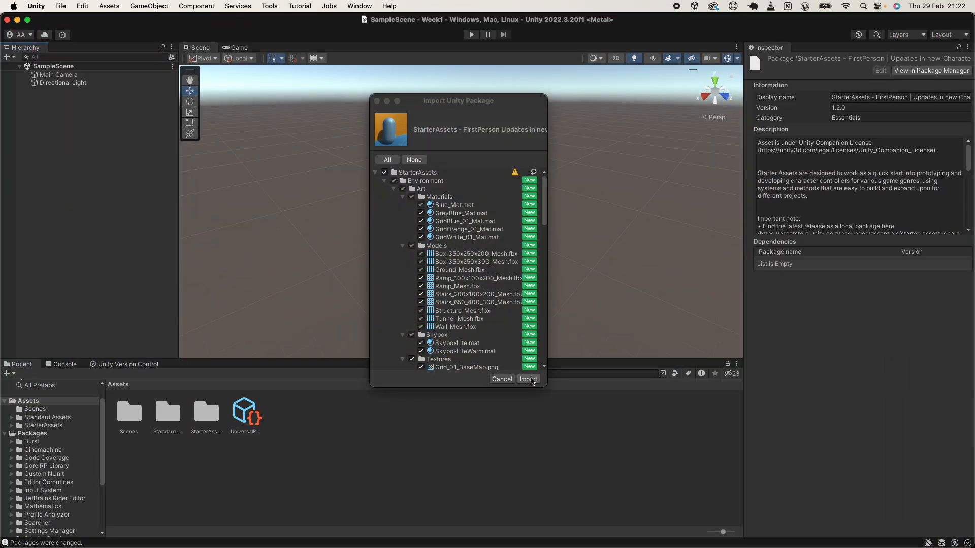
click(530, 381)
click(529, 380)
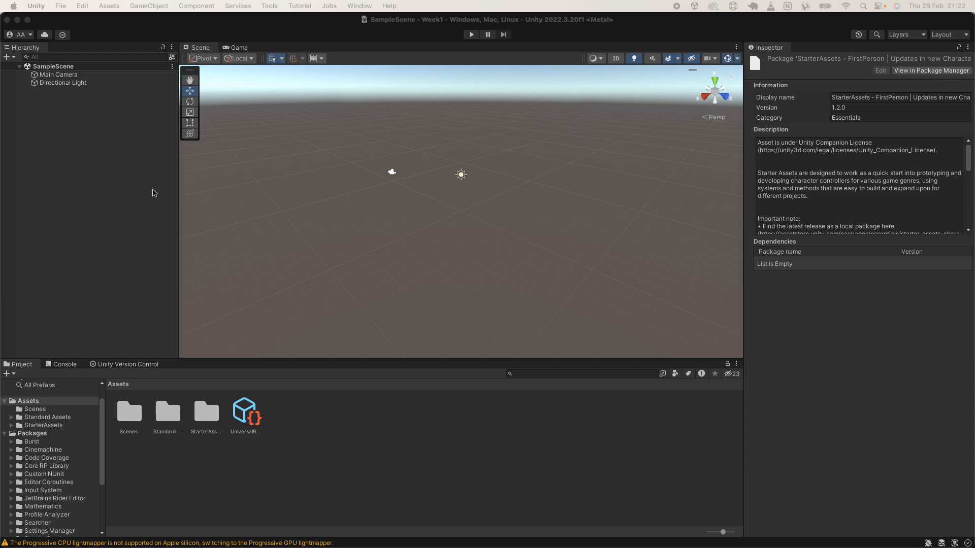
Add a 3D Terrain object to SampleScene, keep its default name and select it.
click(101, 162)
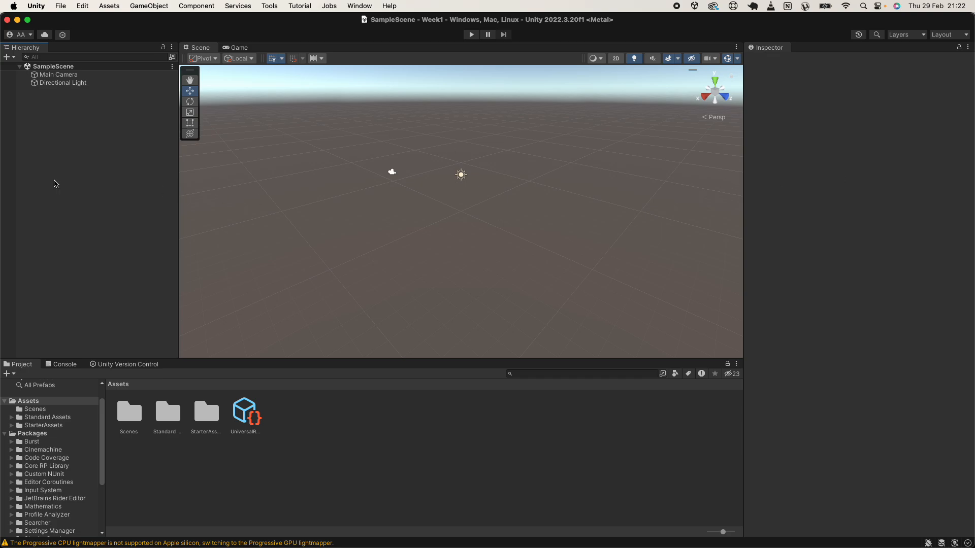
right_click(58, 125)
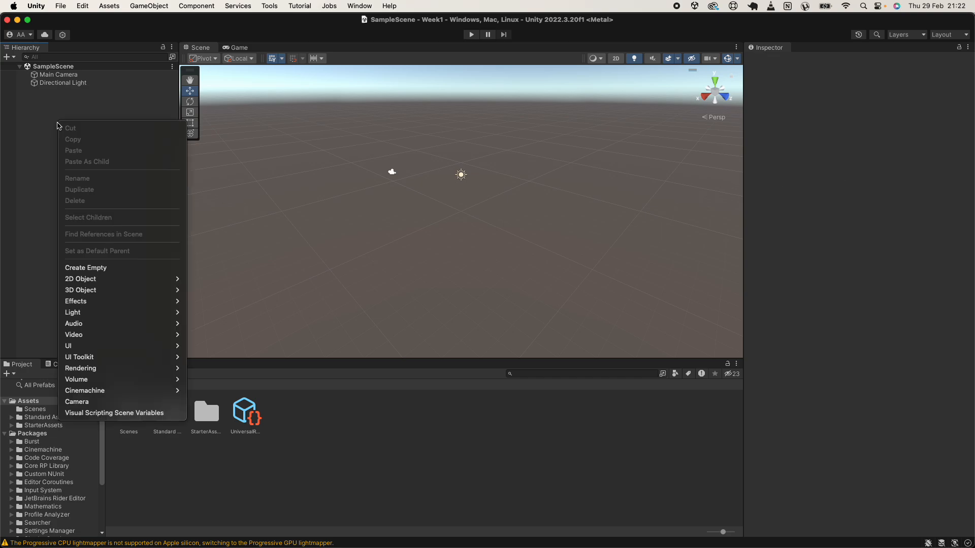
click(47, 178)
right_click(40, 146)
mouse_move(81, 316)
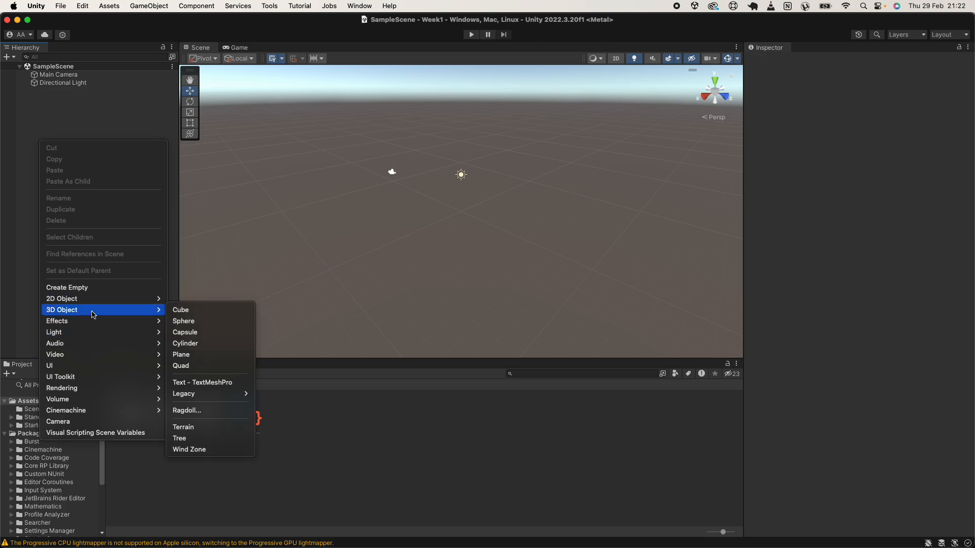
click(183, 427)
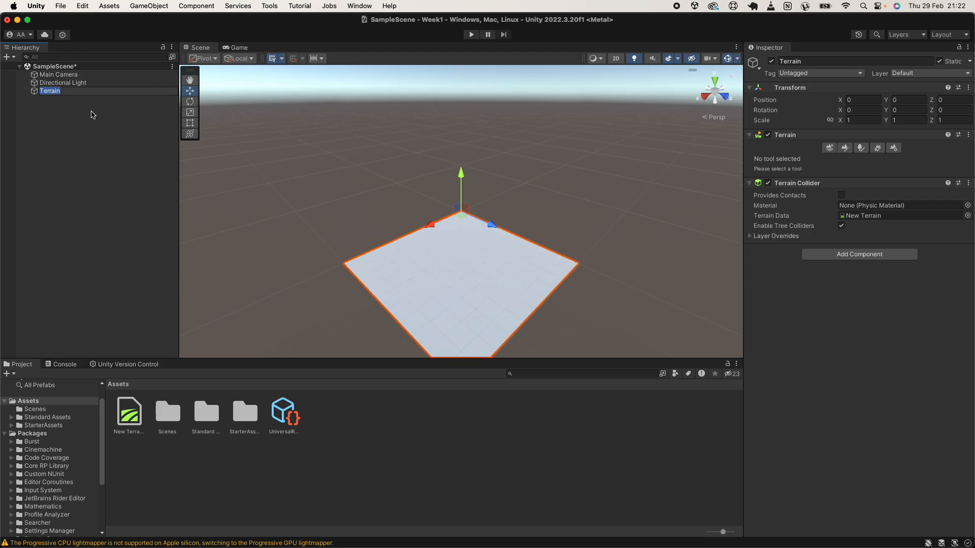
click(71, 107)
click(58, 92)
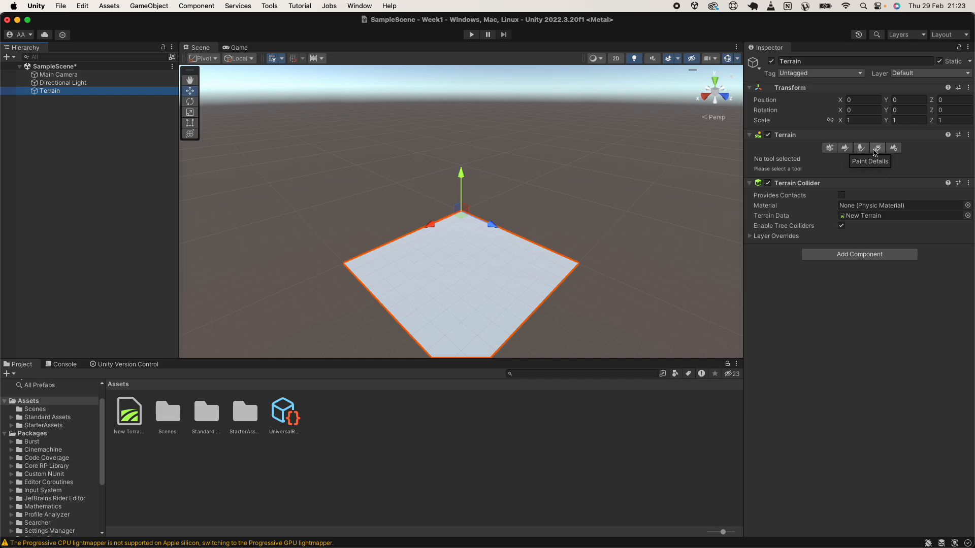
Review the terrain settings, then use Paint Terrain's Set Height to flatten the terrain tile at height 30.
click(894, 150)
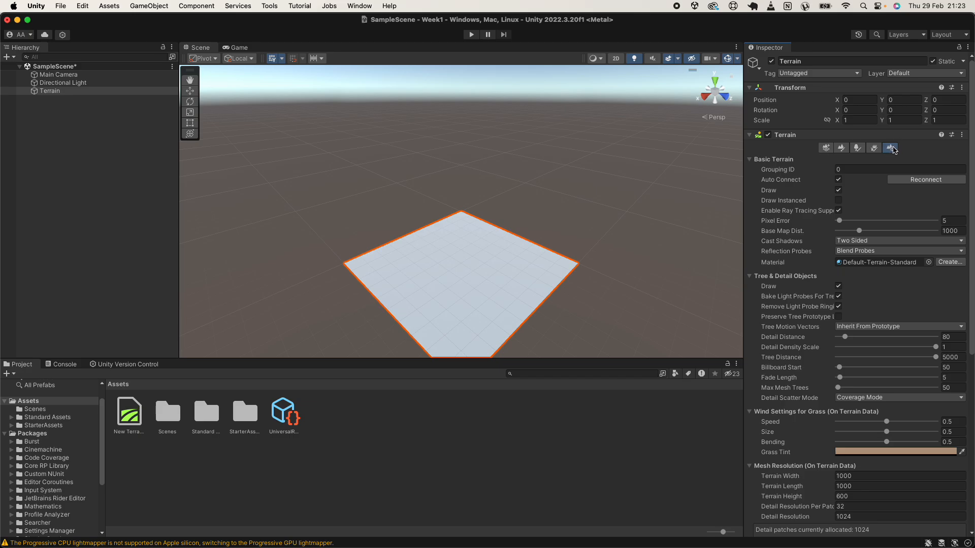
scroll(886, 418, down, 4)
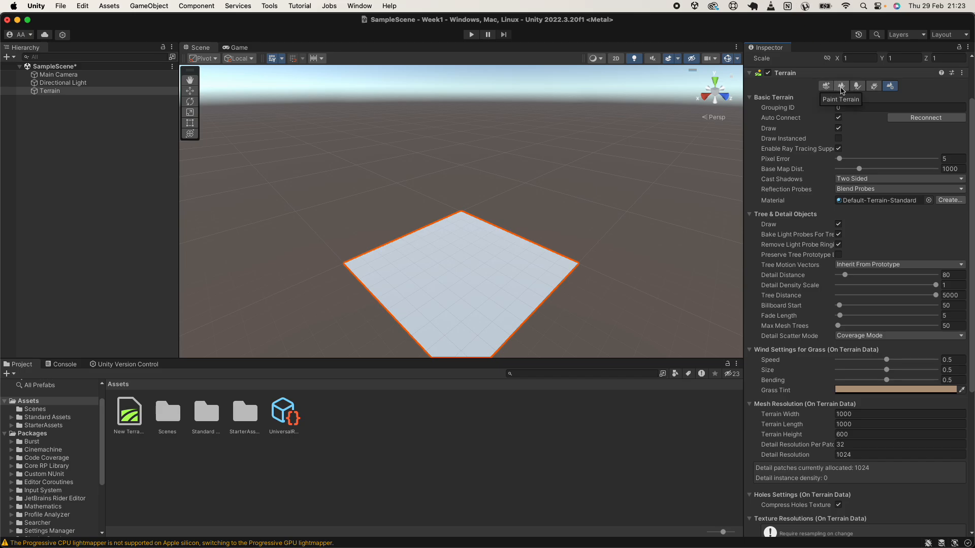
click(840, 86)
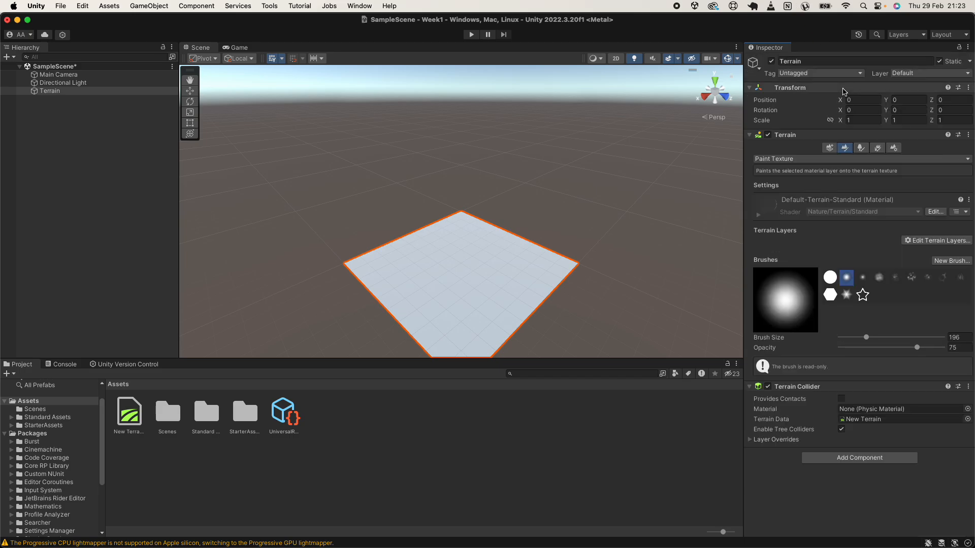
click(788, 159)
click(786, 183)
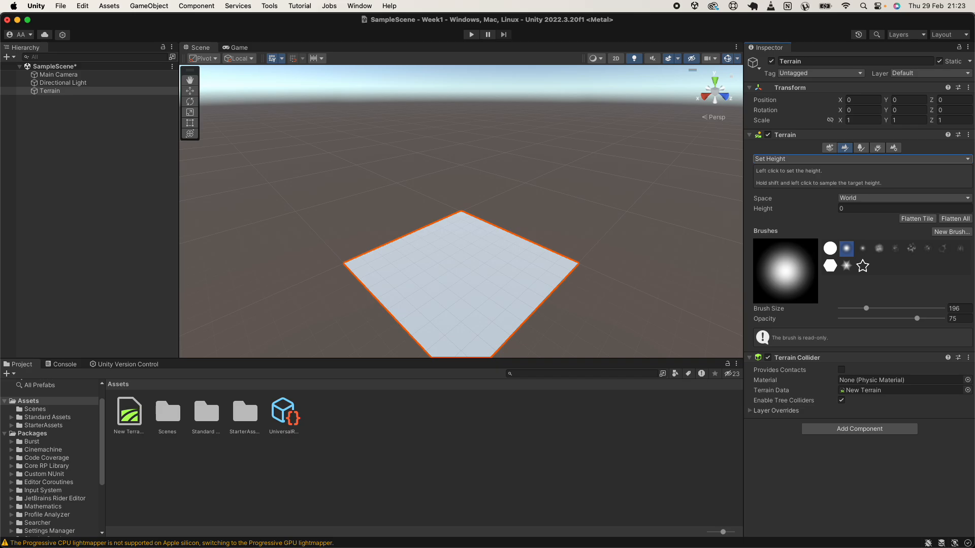
click(853, 208)
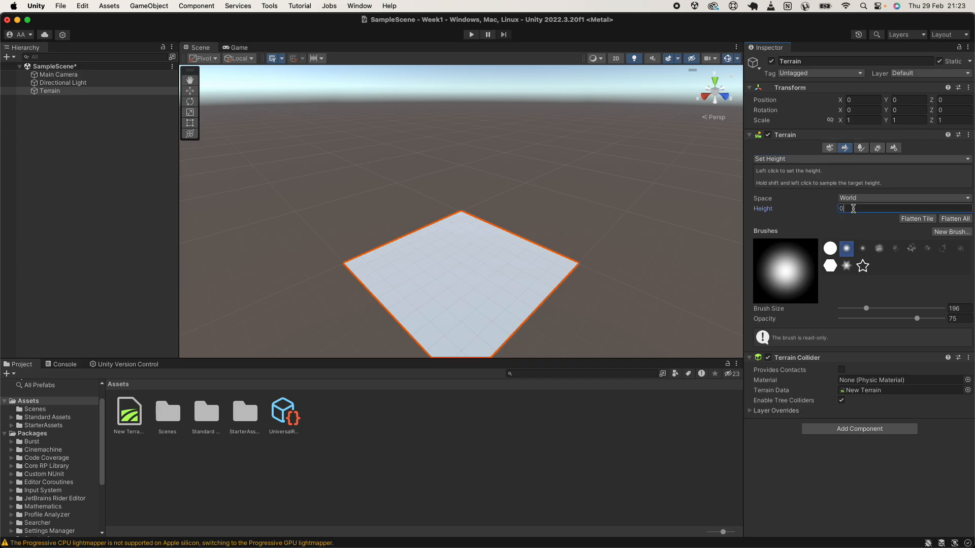
text(30)
click(920, 222)
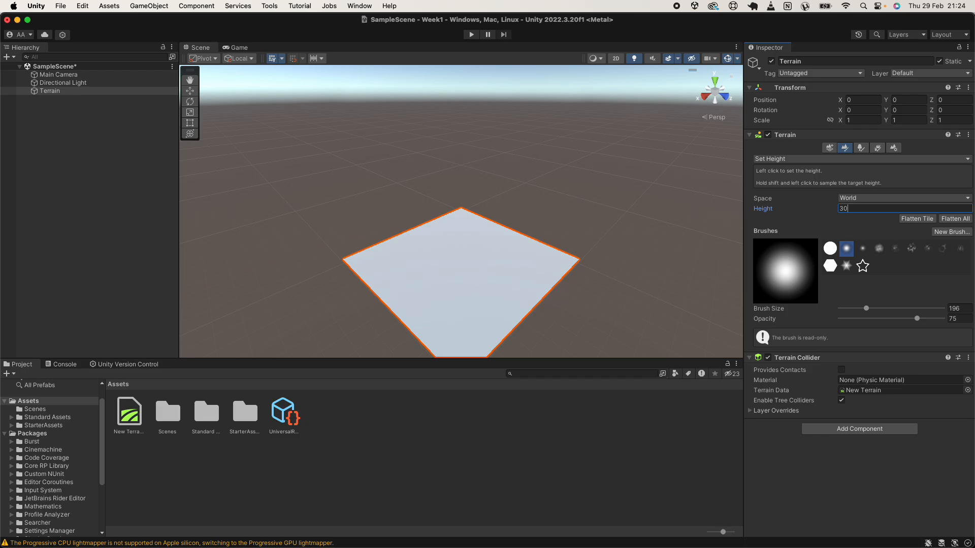
Change the terrain painting mode to Raise or Lower Terrain and set the brush size to 100.
click(777, 160)
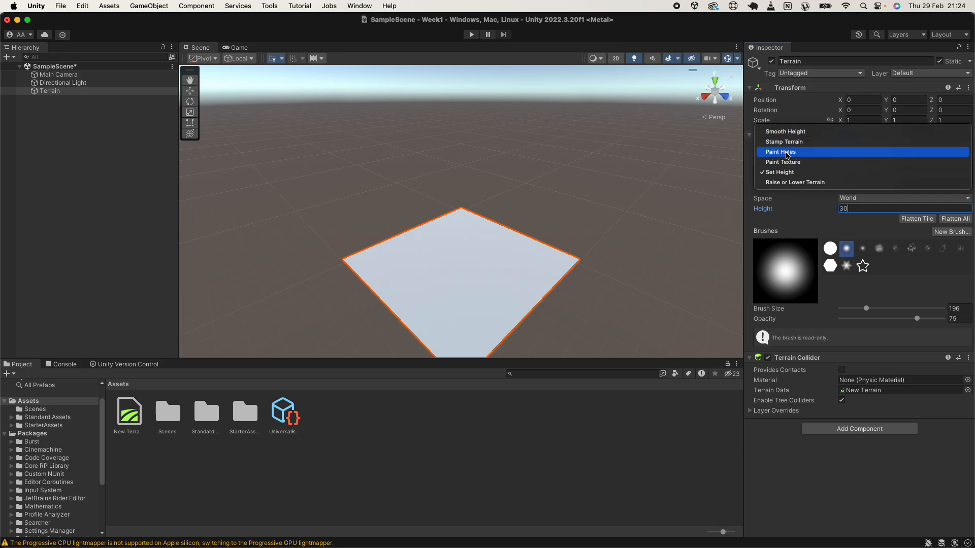
click(788, 183)
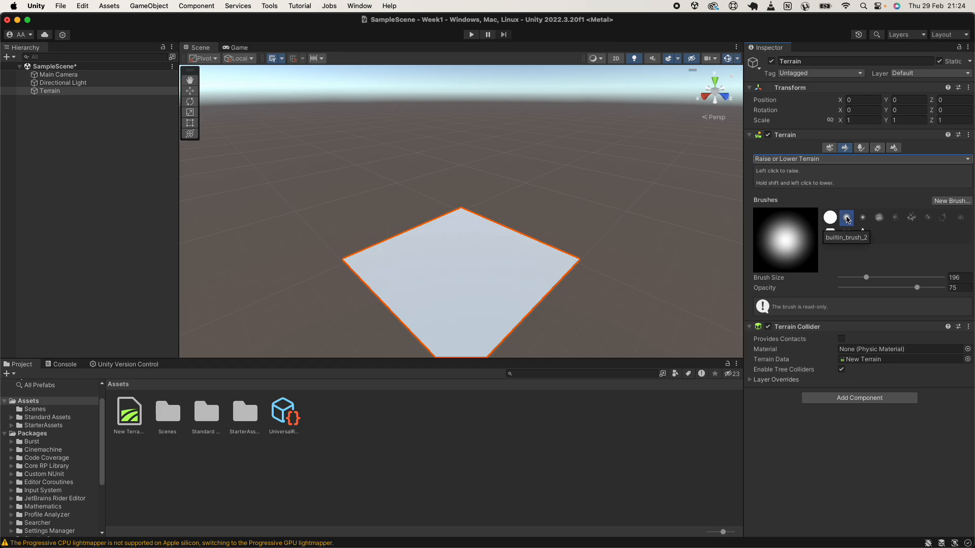
drag(866, 277, 861, 279)
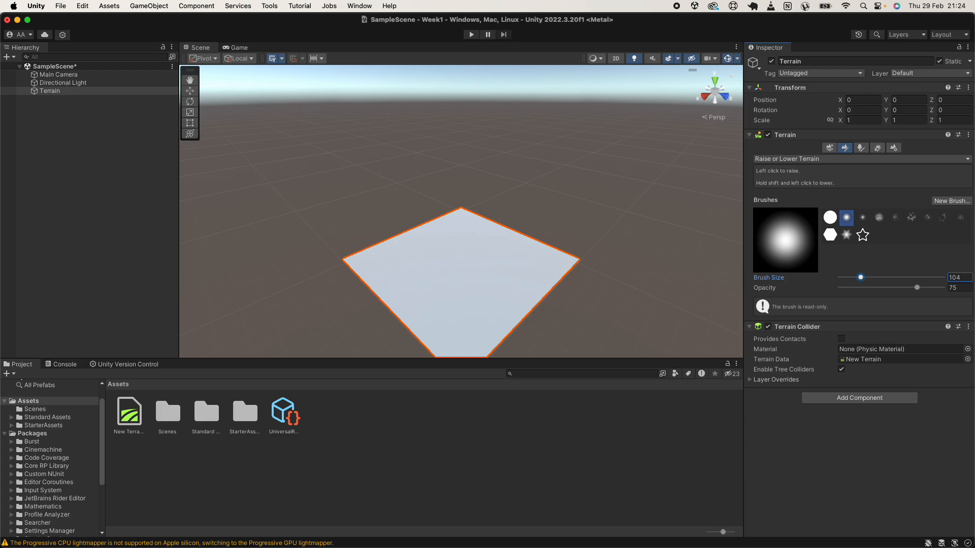
click(962, 277)
text(100)
click(953, 287)
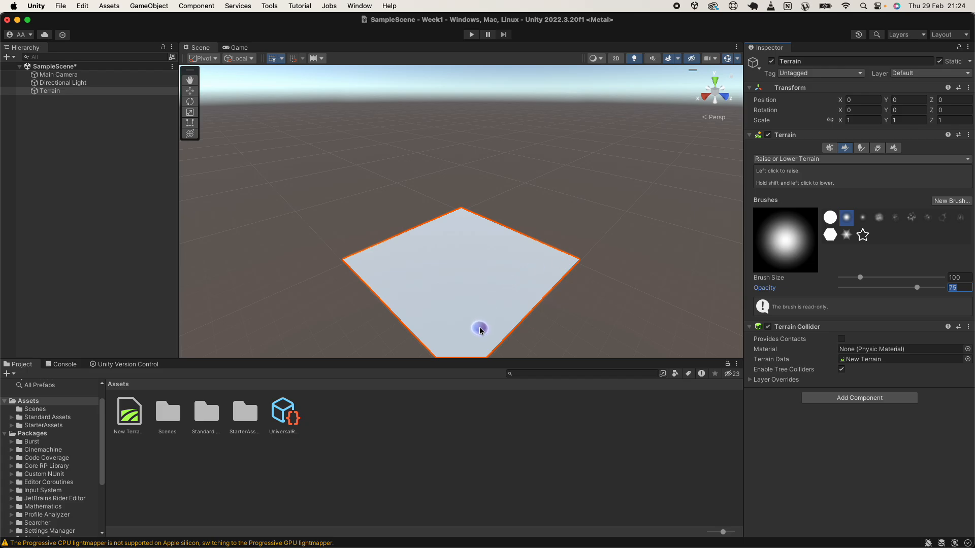
With Raise or Lower Terrain, sculpt two parallel rows of hills along one edge of the terrain, undoing the first stroke.
click(189, 79)
drag(323, 204, 323, 171)
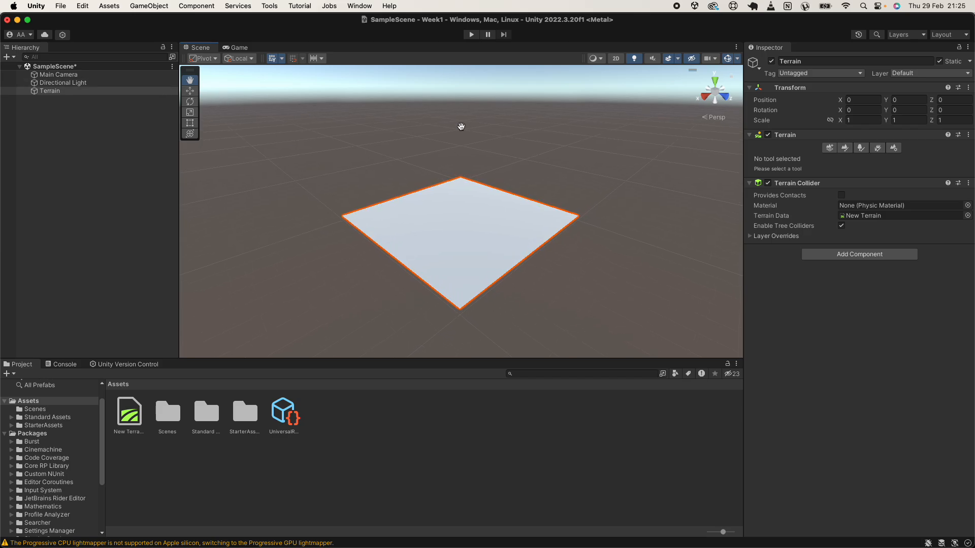
click(845, 147)
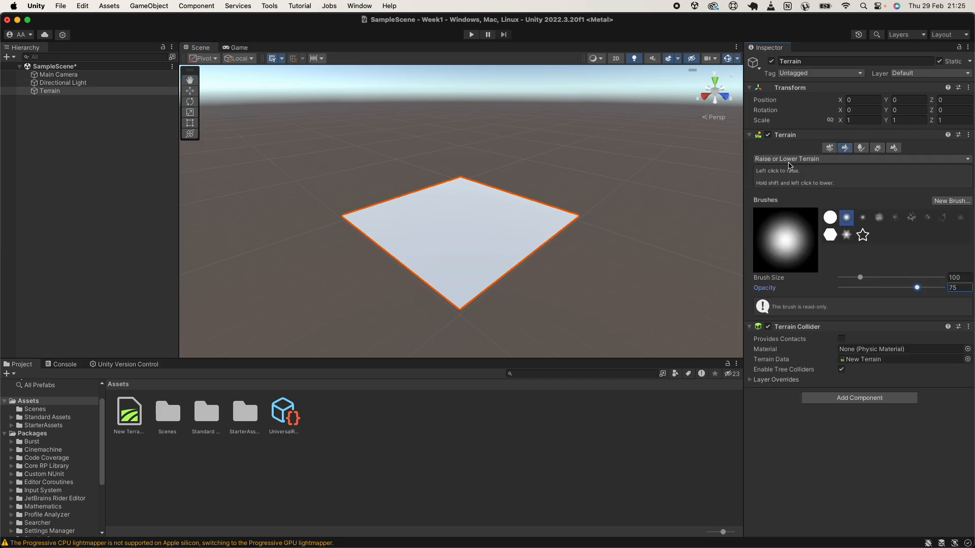
click(779, 159)
click(775, 175)
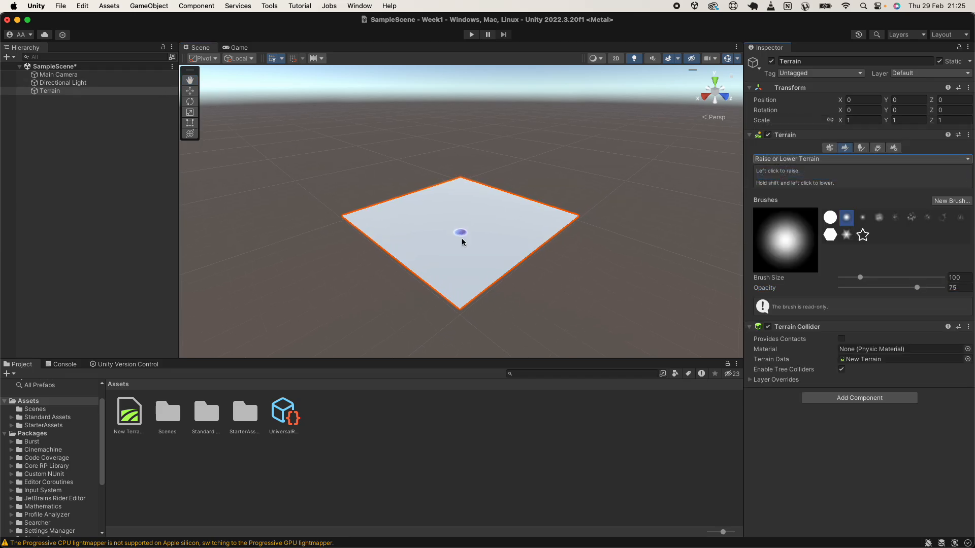
drag(456, 292, 553, 208)
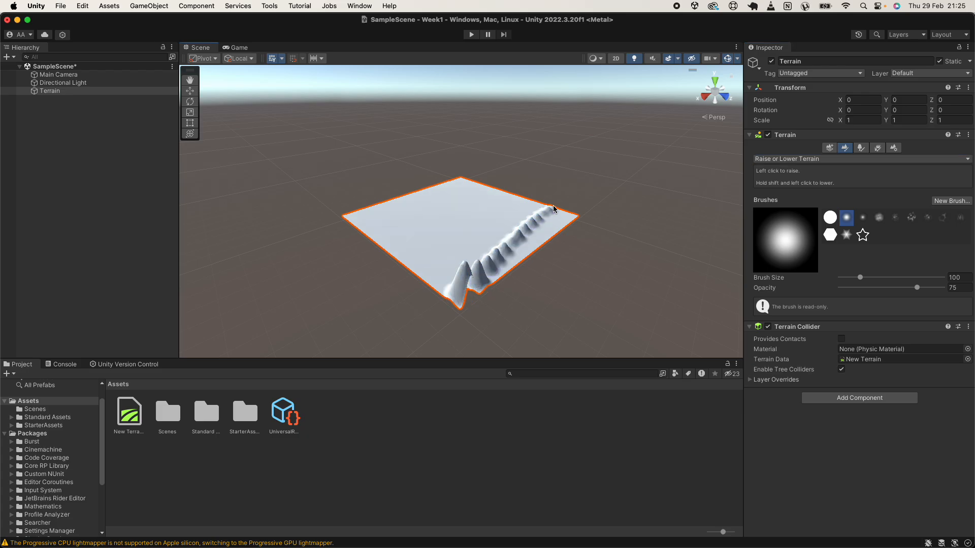
key(super+z)
drag(455, 285, 562, 219)
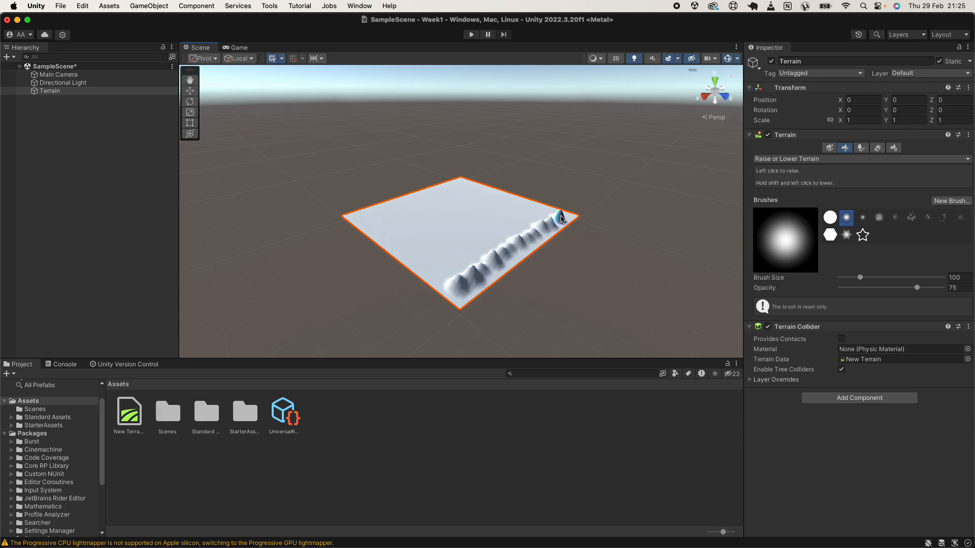
drag(447, 276, 527, 227)
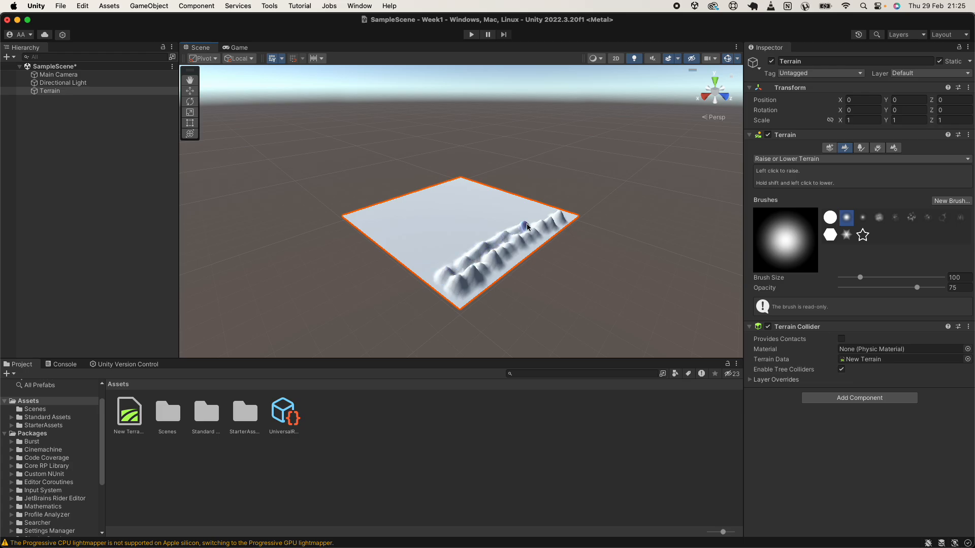
Try raising another row of hills across the middle of the terrain, and undo that stroke.
mouse_move(453, 243)
mouse_down()
mouse_move(442, 246)
mouse_move(486, 209)
mouse_up()
key(super+z)
scroll(512, 248, up, 5)
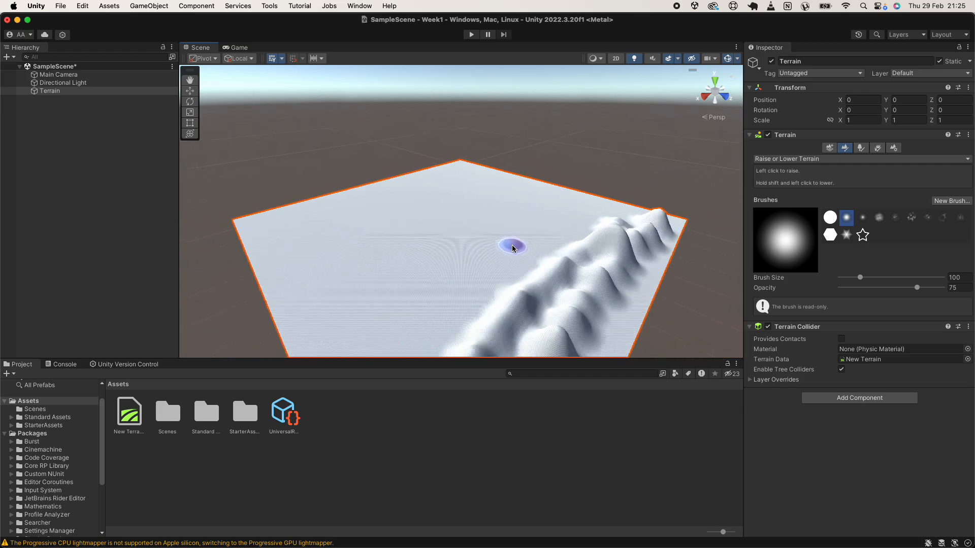
scroll(513, 248, down, 5)
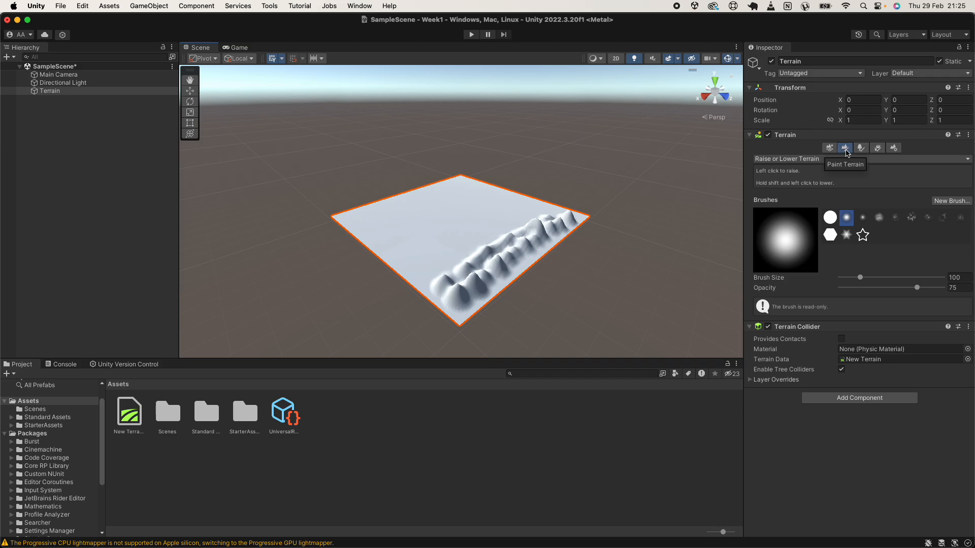
Change the terrain mode to Paint Texture and create a terrain layer from the GrassHill texture.
click(800, 159)
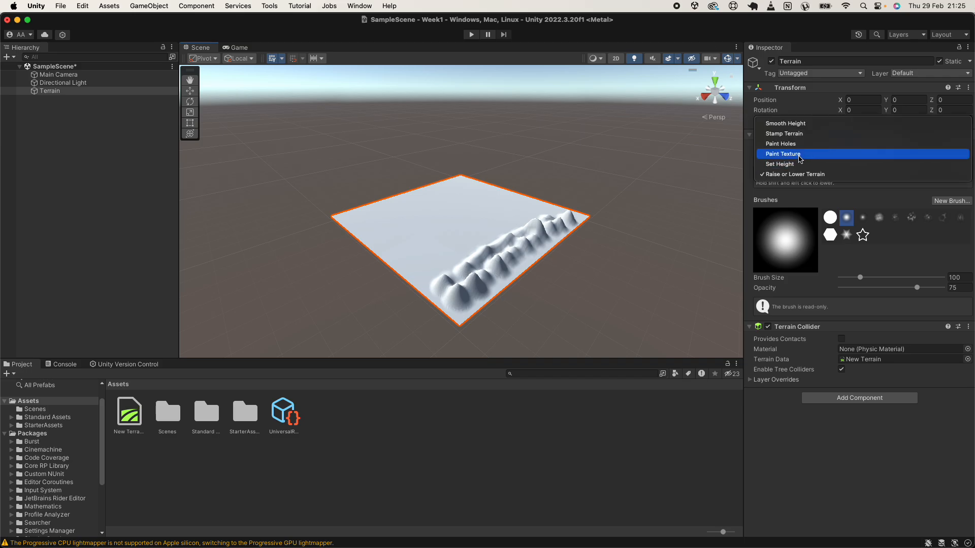
click(799, 154)
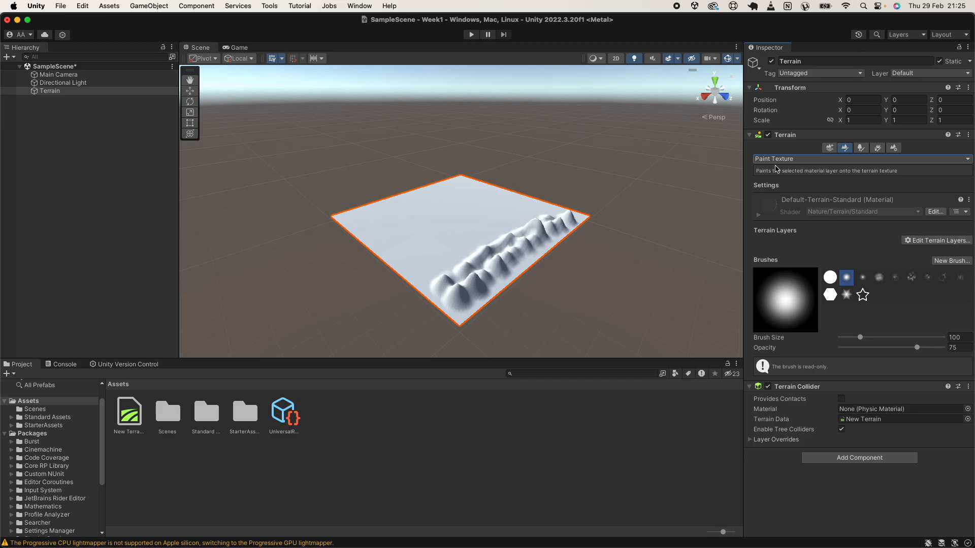
click(779, 158)
click(783, 174)
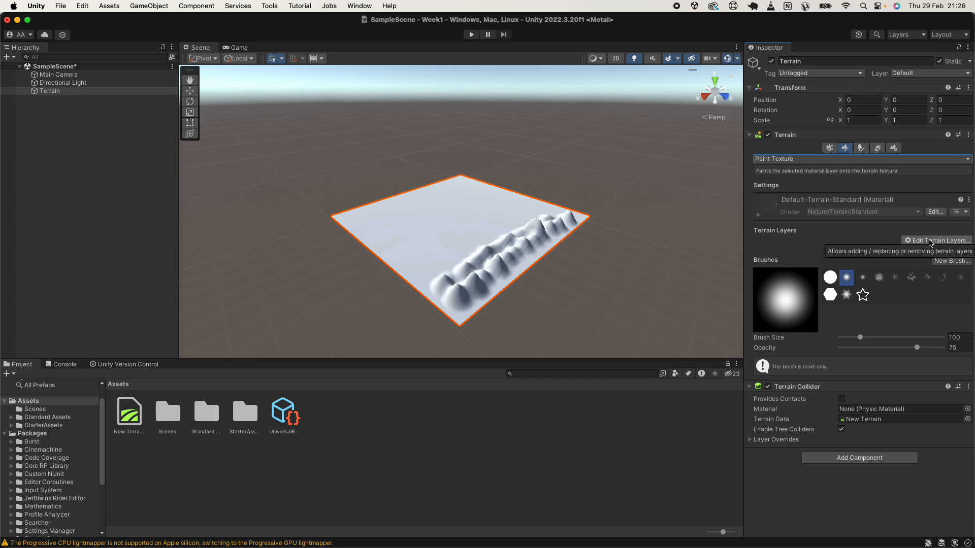
click(920, 242)
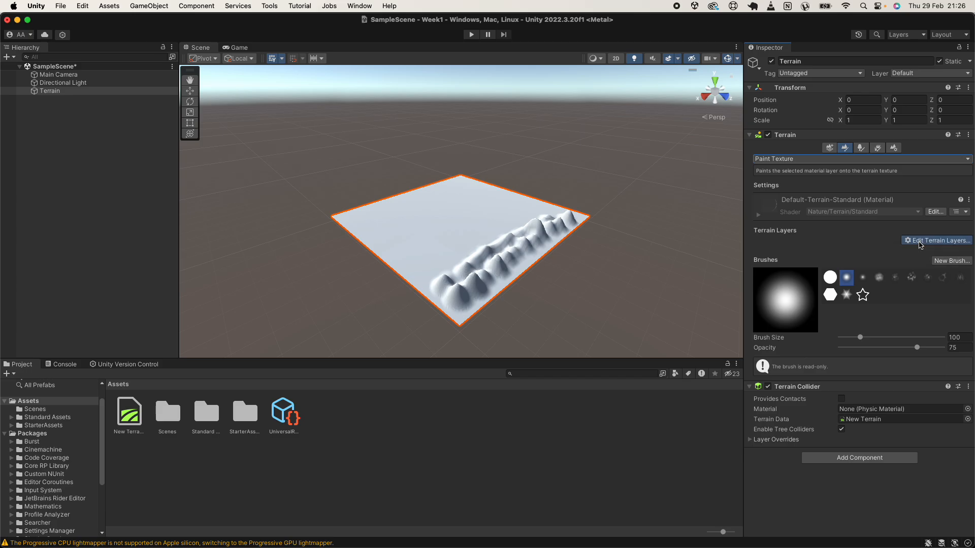
click(926, 250)
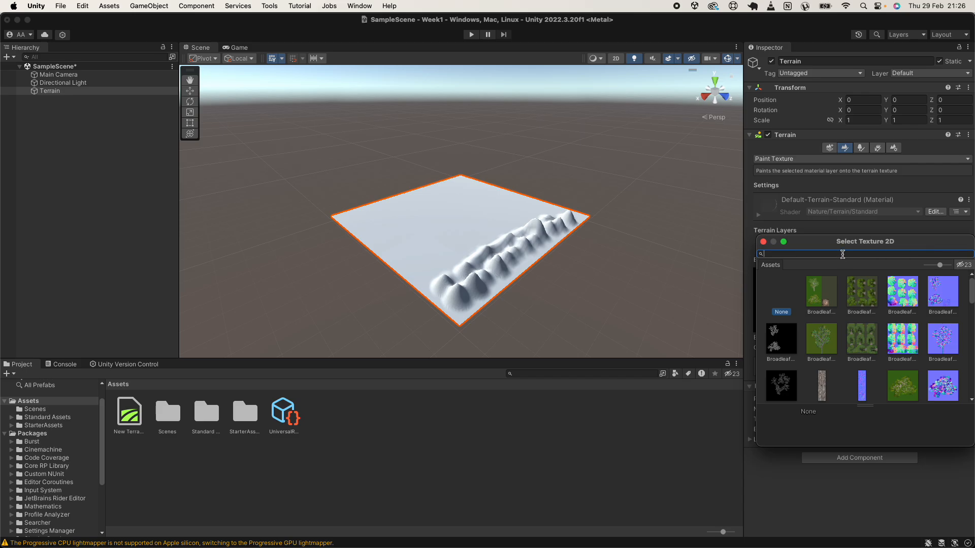
text(grasshill)
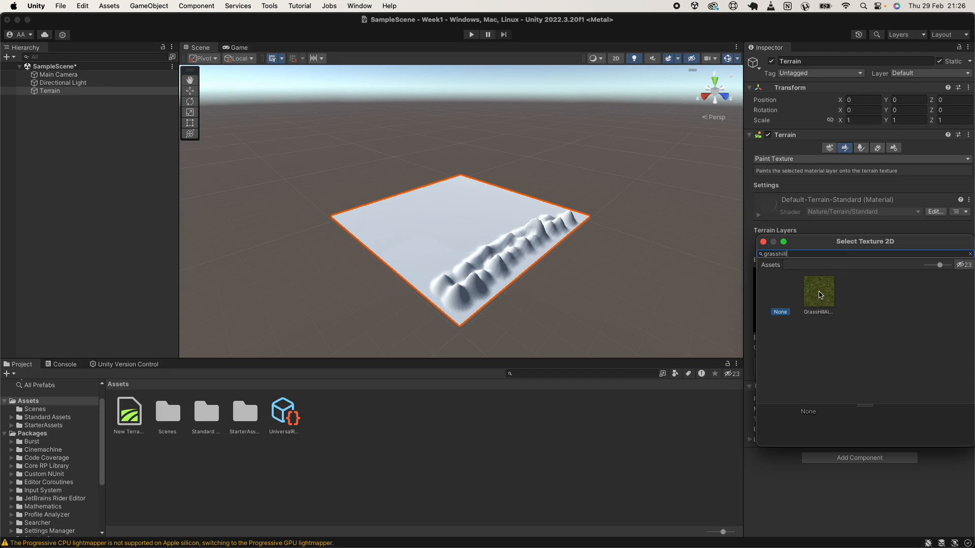
double_click(823, 294)
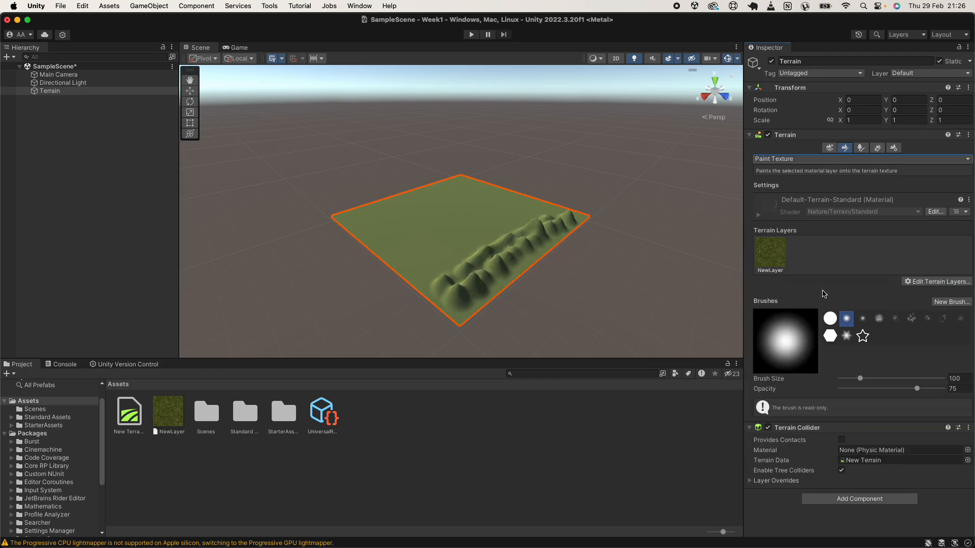
Create a second terrain layer from the GrassRock texture.
scroll(505, 266, up, 5)
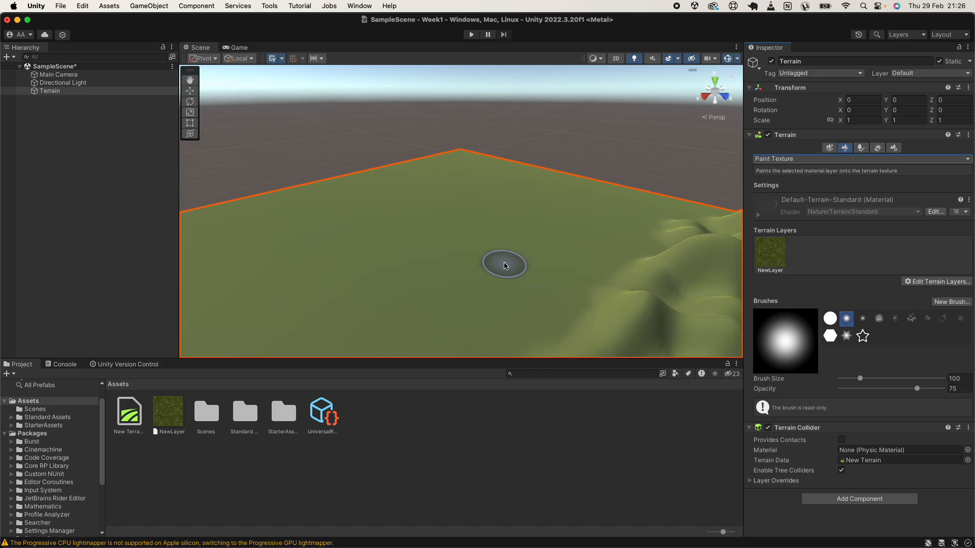
scroll(505, 266, down, 6)
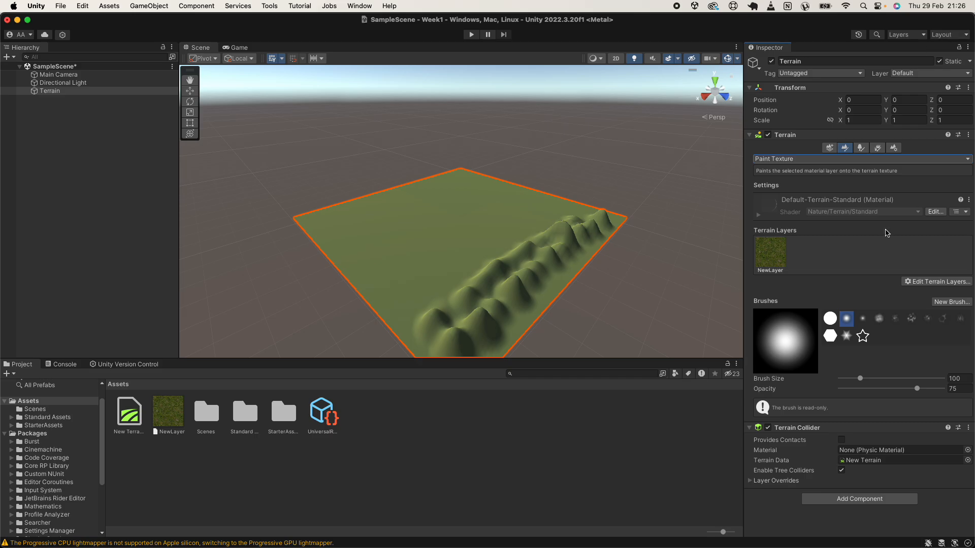
click(911, 285)
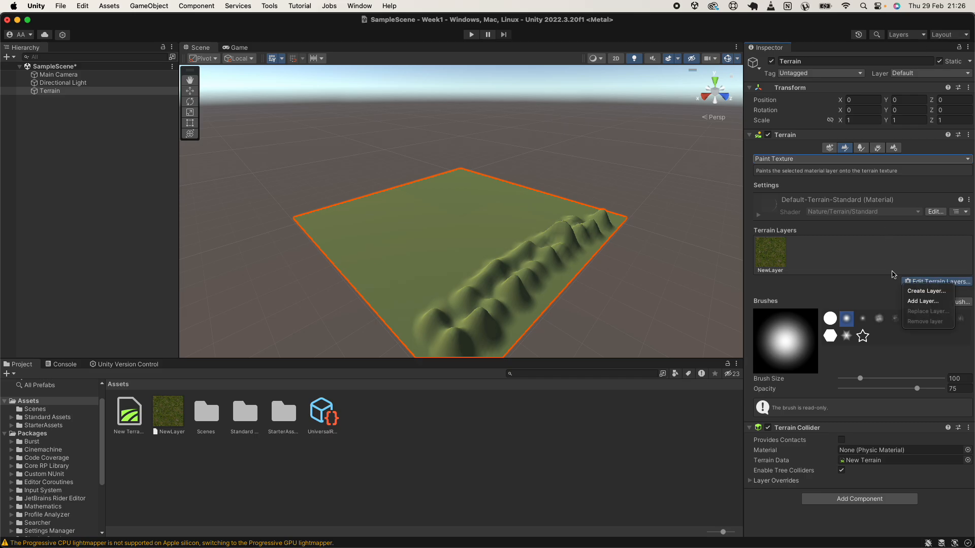
click(924, 292)
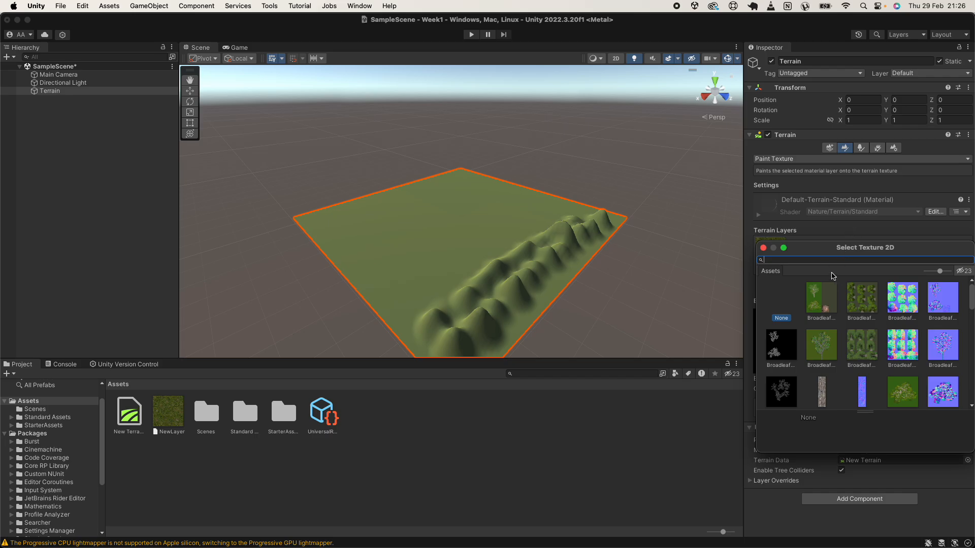
text(grass)
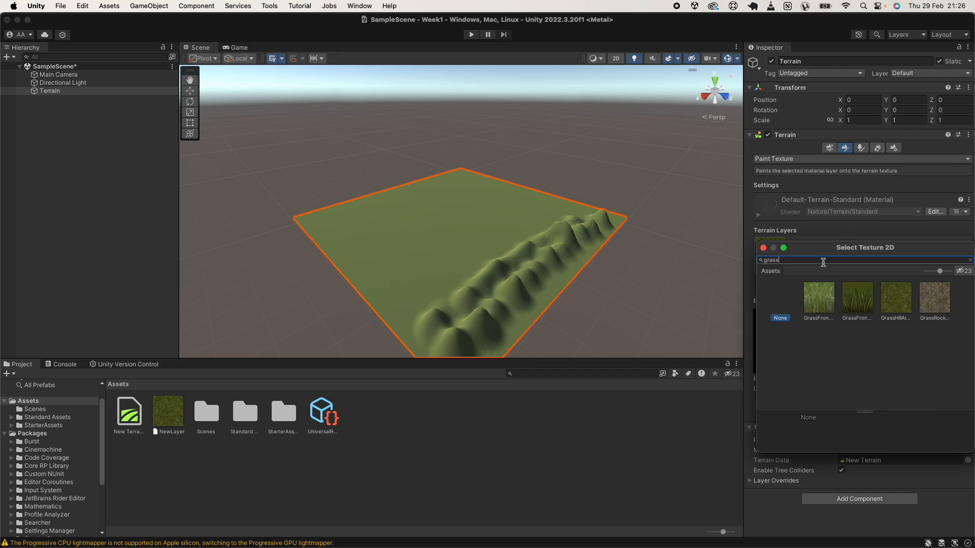
text(rock)
double_click(822, 305)
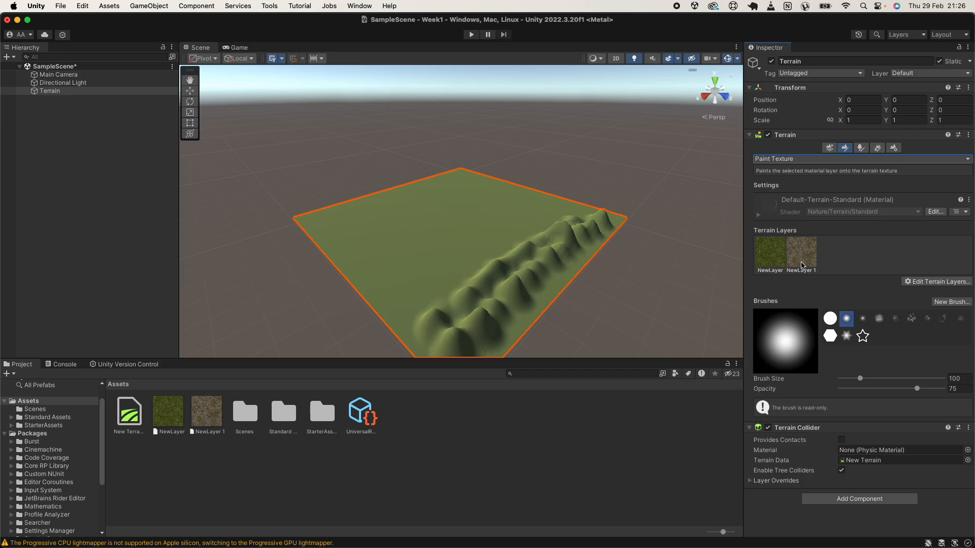
Set the brush size to 31 and paint the grass-rock layer onto the peaks of the hills.
scroll(446, 315, down, 1)
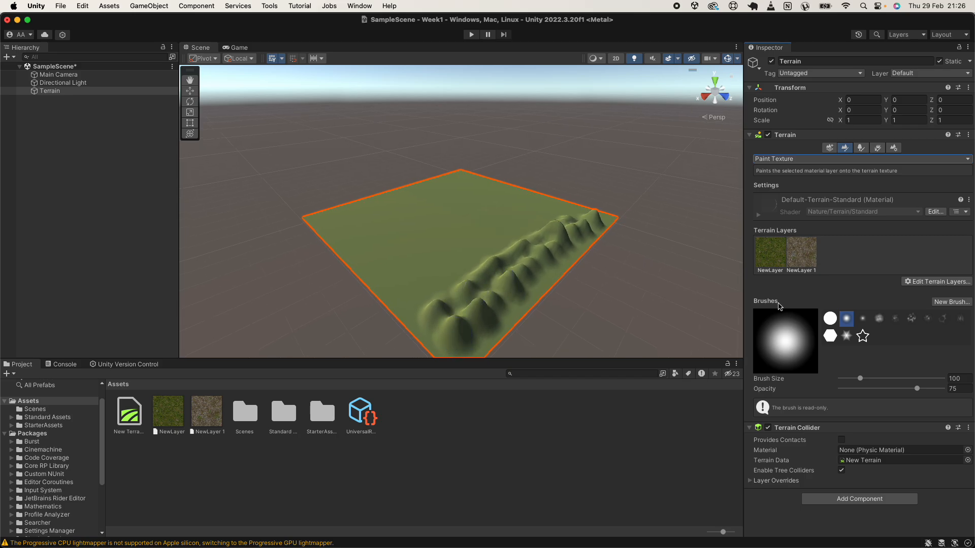
drag(860, 379, 852, 379)
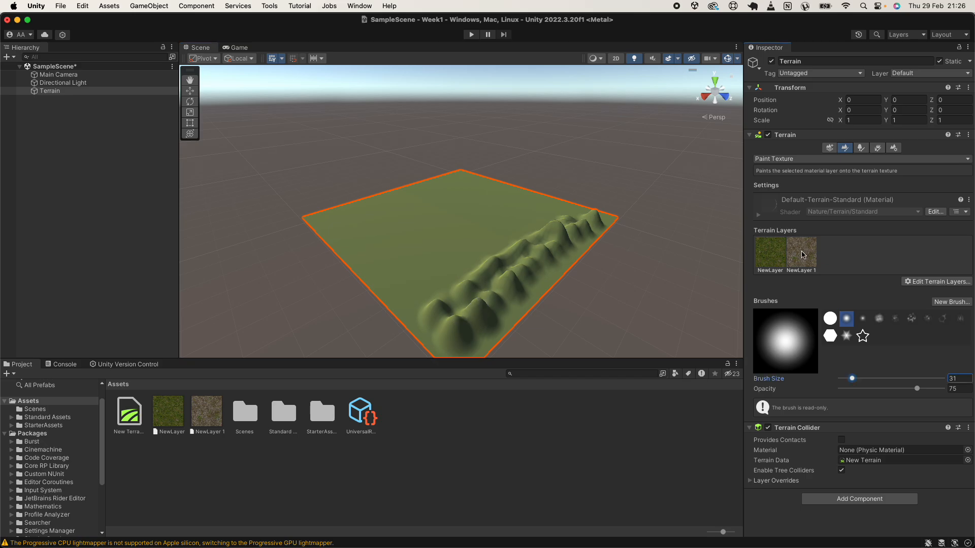
click(801, 252)
mouse_move(456, 318)
mouse_down()
mouse_move(507, 278)
mouse_move(430, 297)
mouse_move(449, 308)
mouse_move(438, 306)
mouse_up()
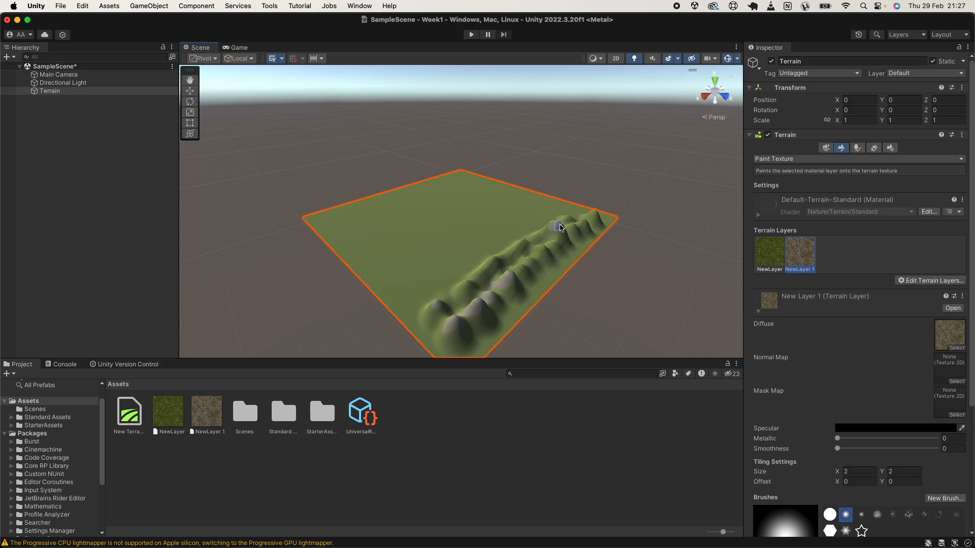
drag(496, 257, 494, 259)
Get a closer view of the hills, reselect the Terrain and extend the rock texture over more of the hilltops.
scroll(460, 289, up, 5)
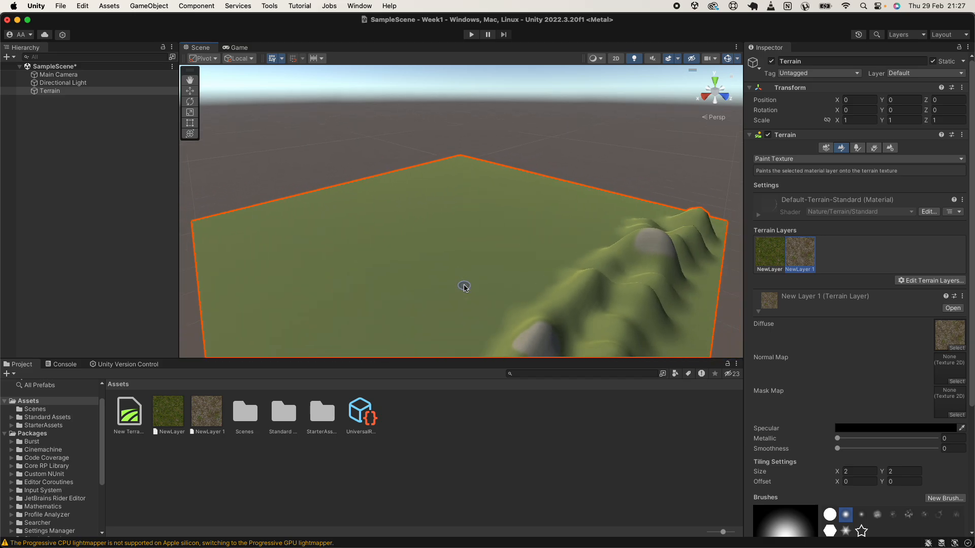
key(w)
drag(495, 244, 433, 204)
key(q)
drag(477, 259, 314, 144)
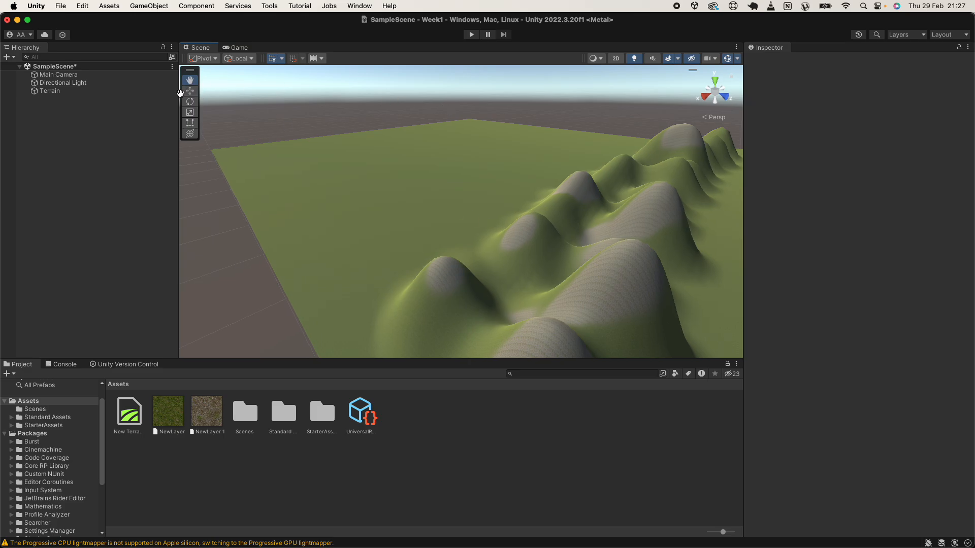
click(50, 91)
click(841, 147)
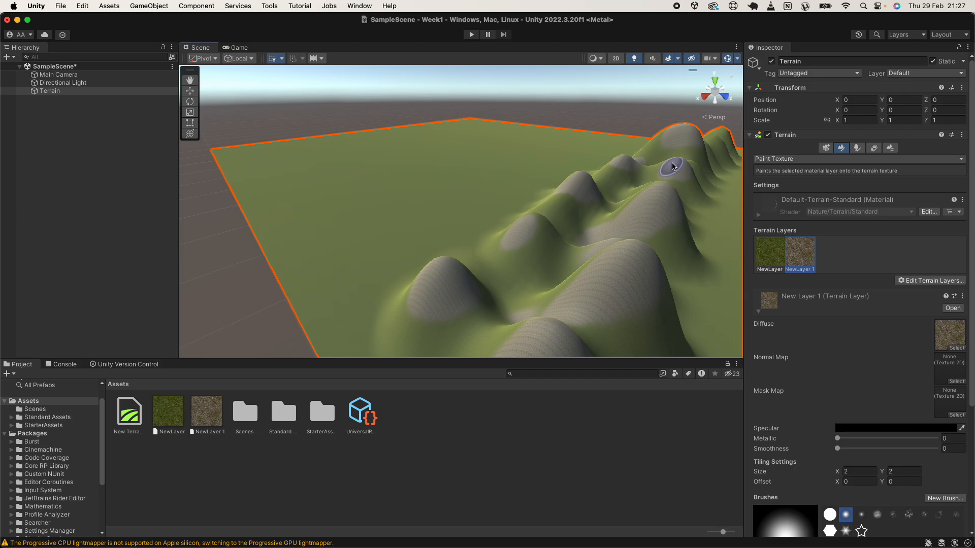
Create a third terrain layer from the sand texture.
scroll(638, 213, down, 10)
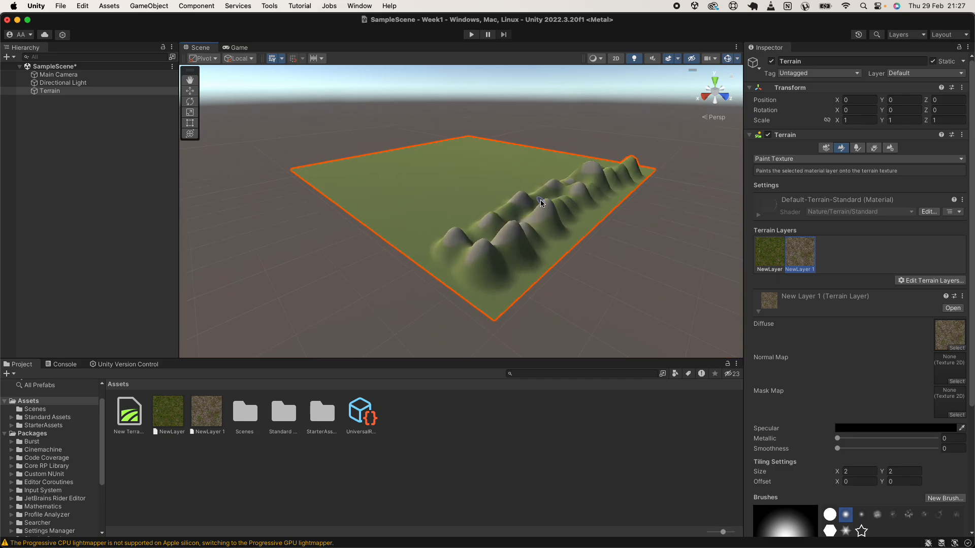
double_click(50, 90)
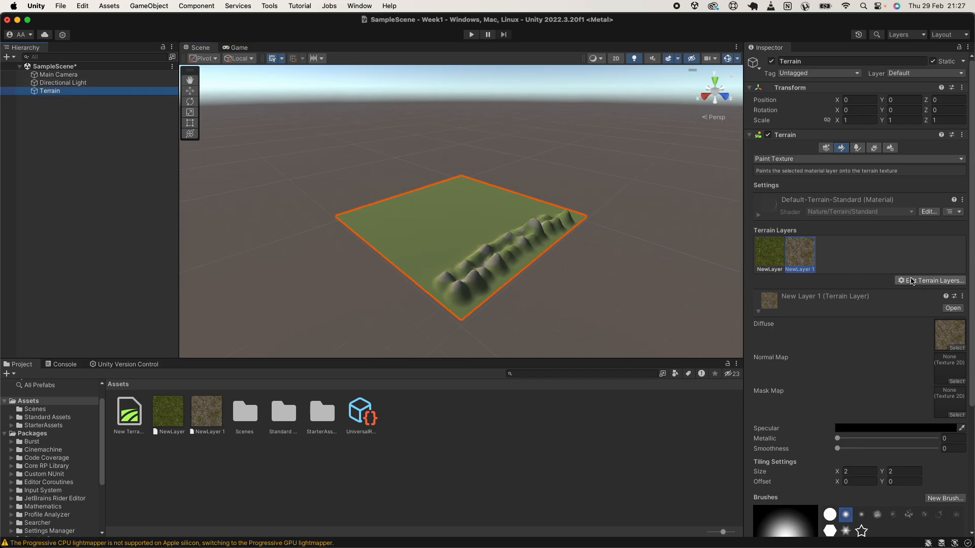
click(917, 281)
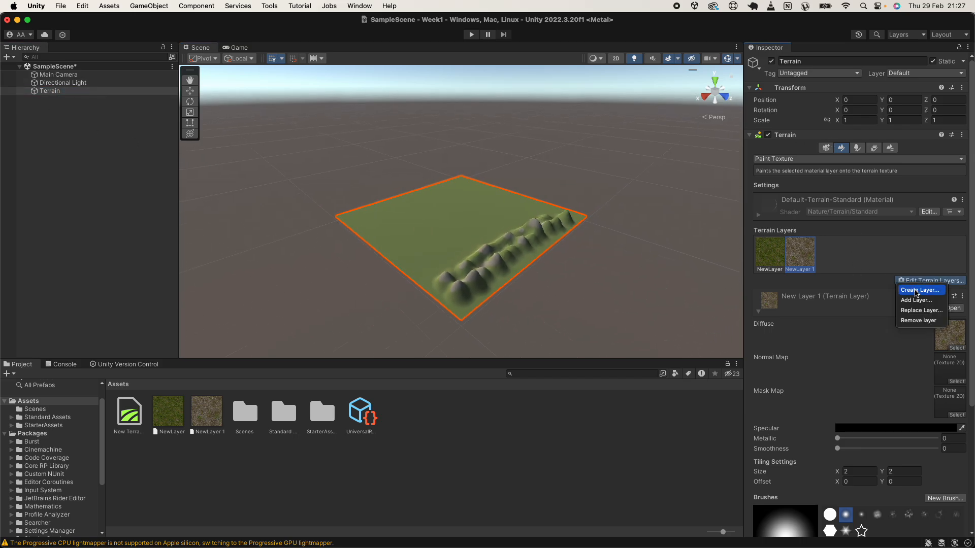
click(917, 290)
text(sand)
double_click(819, 333)
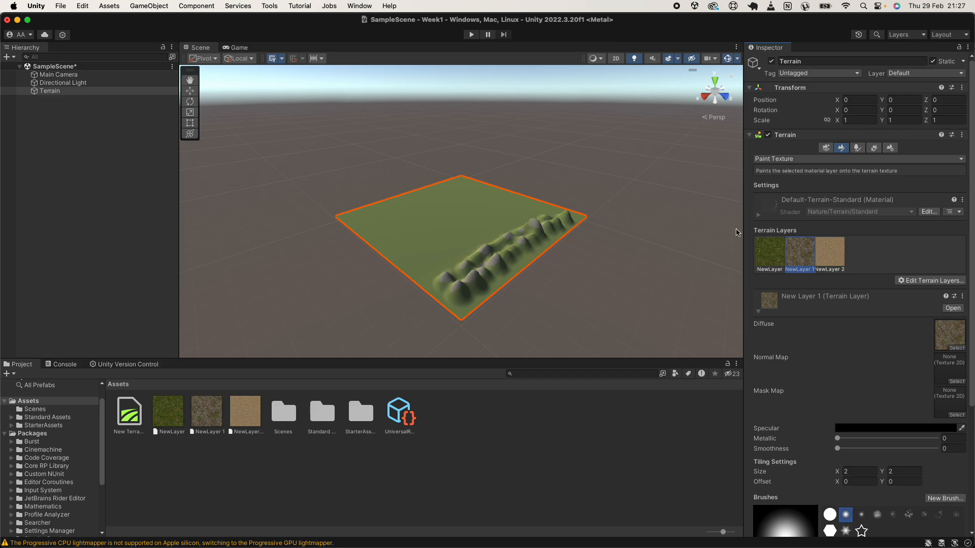
Paint a strip of the sand layer along the terrain edge opposite the hills with brush size 118.
click(830, 254)
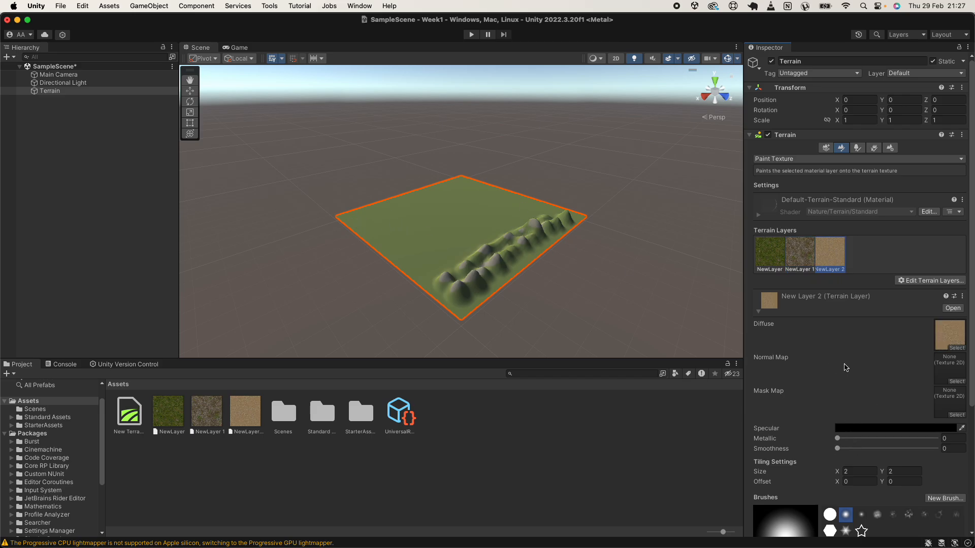
scroll(845, 371, down, 5)
drag(849, 427, 858, 427)
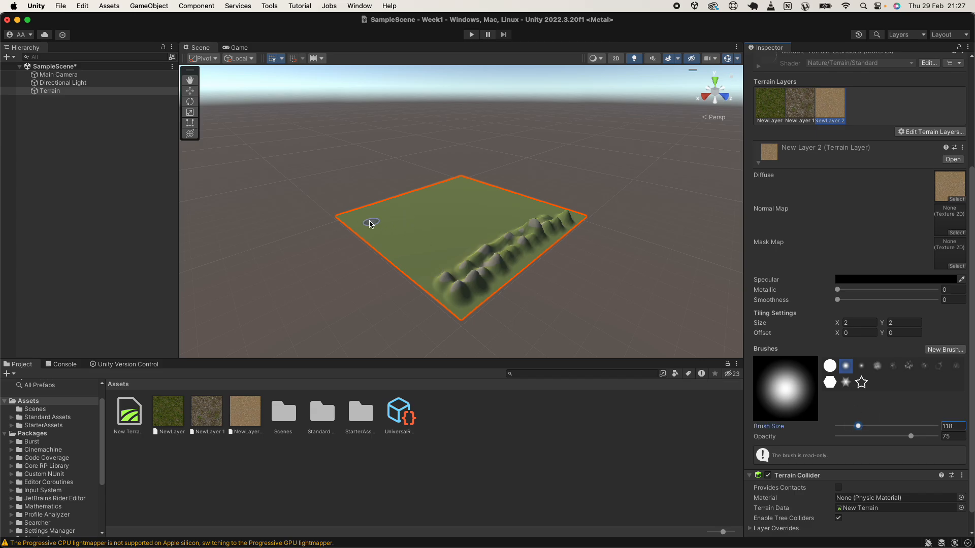
mouse_move(338, 218)
mouse_down()
mouse_move(466, 180)
mouse_move(342, 218)
mouse_move(456, 178)
mouse_move(385, 198)
mouse_up()
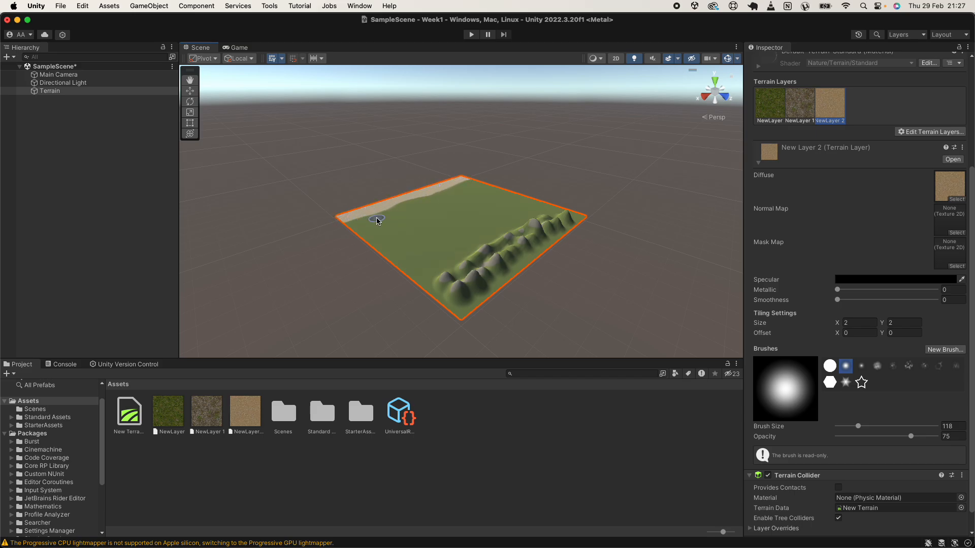
scroll(374, 216, up, 5)
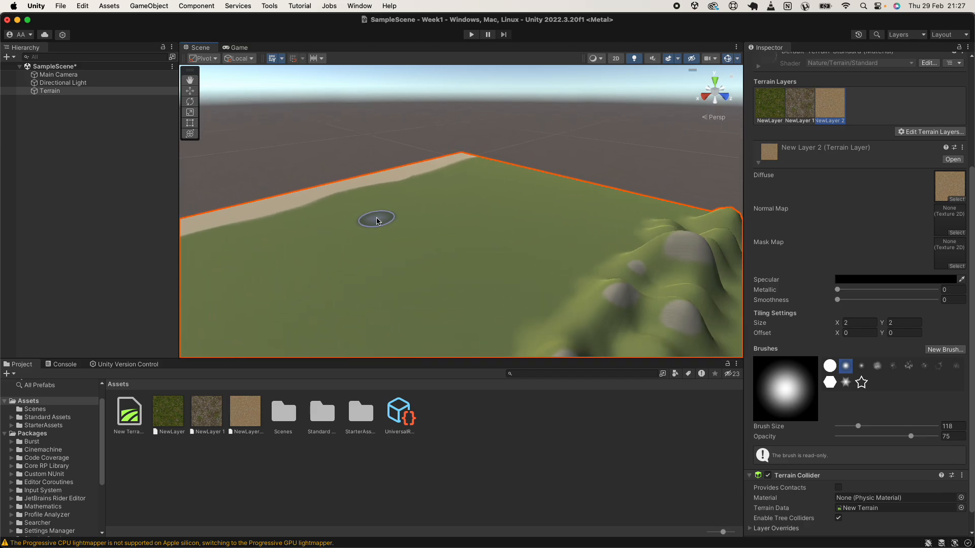
scroll(378, 221, down, 5)
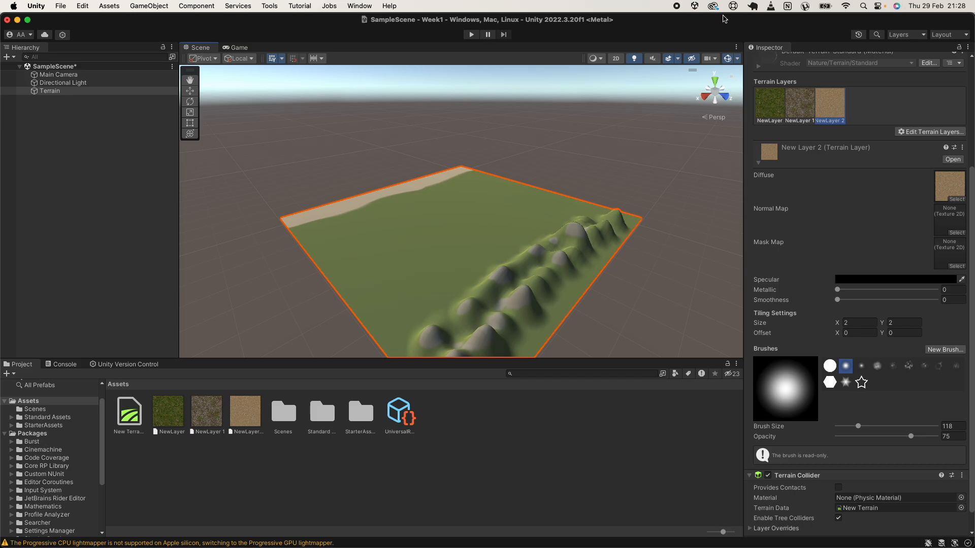
Add the Palm_Desktop prefab to the terrain's tree list for painting.
scroll(807, 154, up, 5)
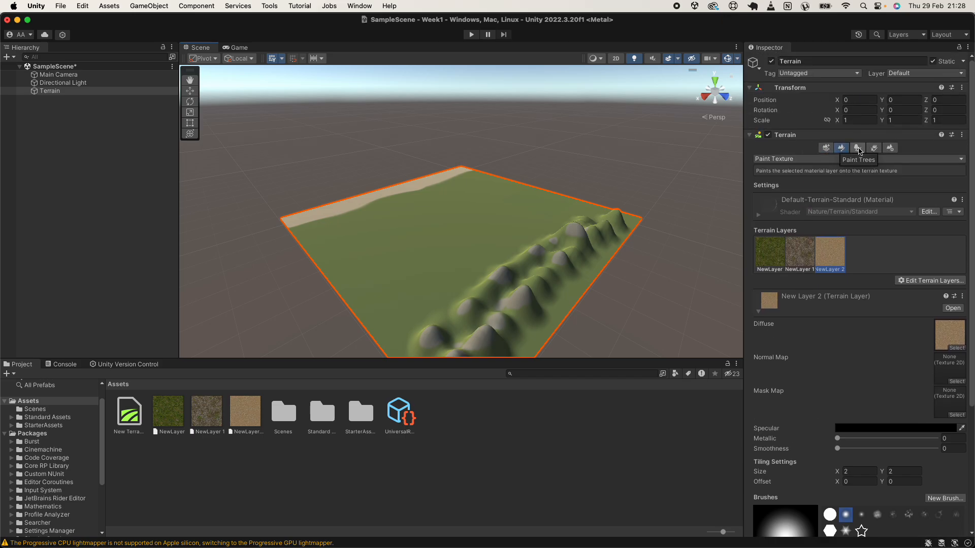
click(858, 149)
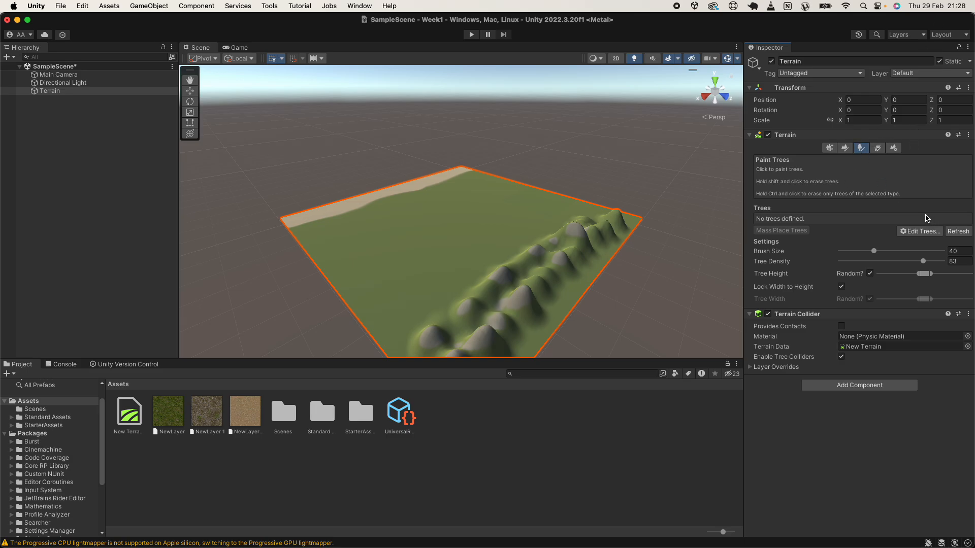
click(913, 230)
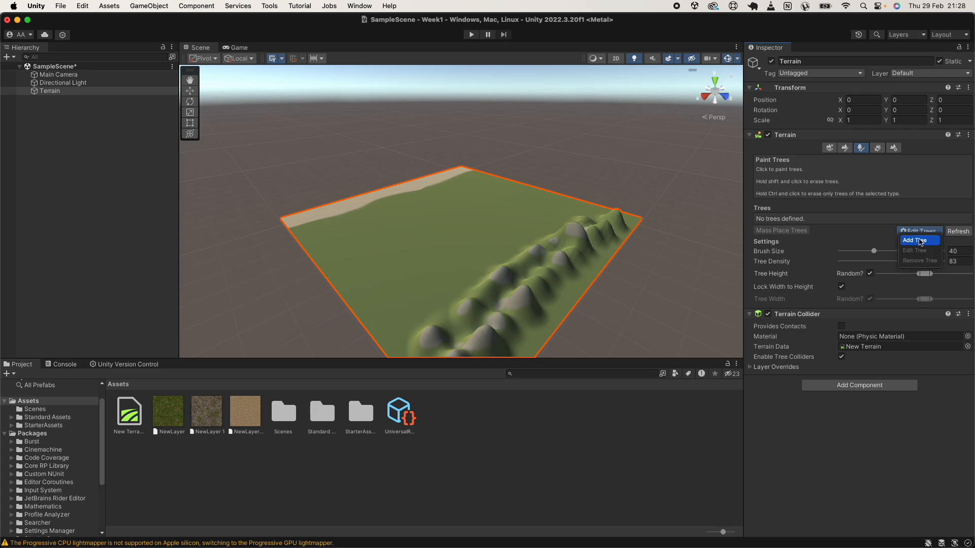
click(916, 240)
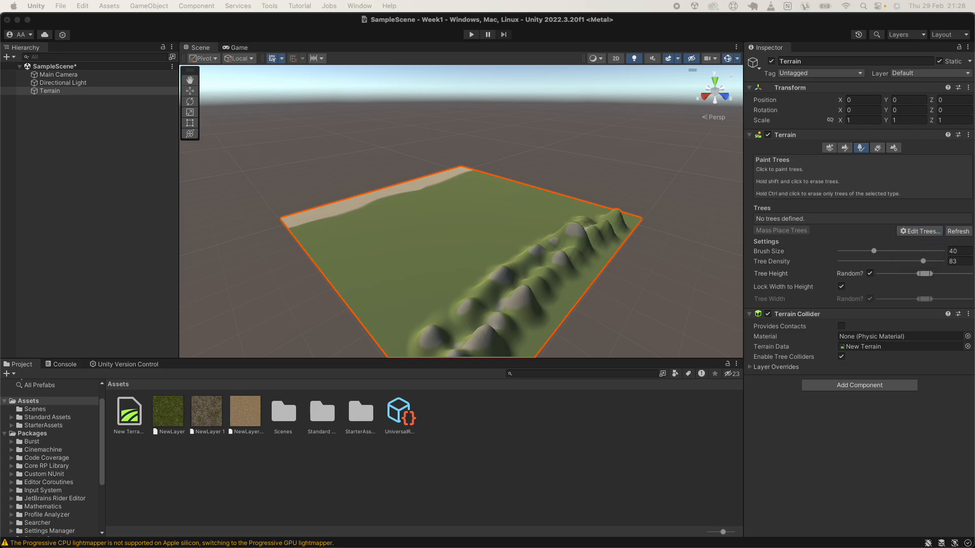
drag(782, 25, 726, 112)
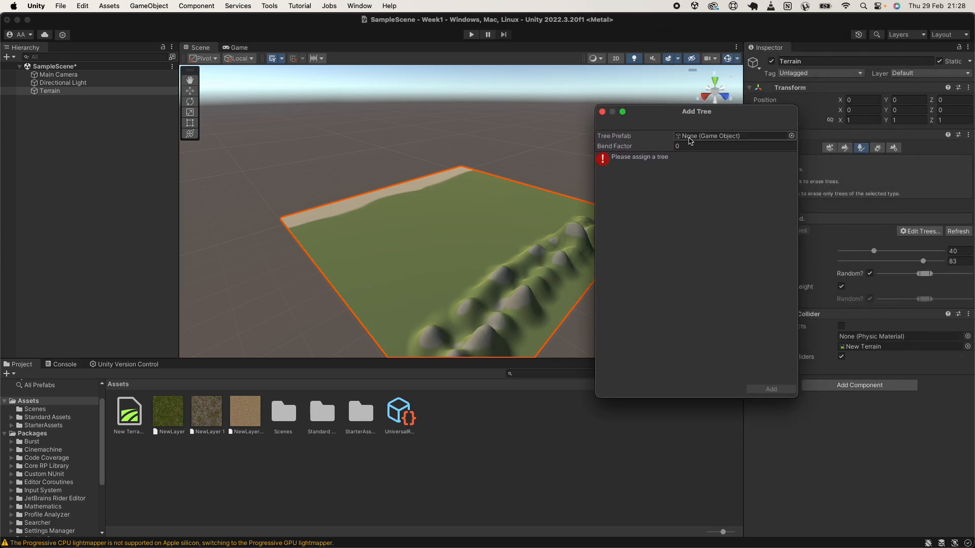
click(792, 137)
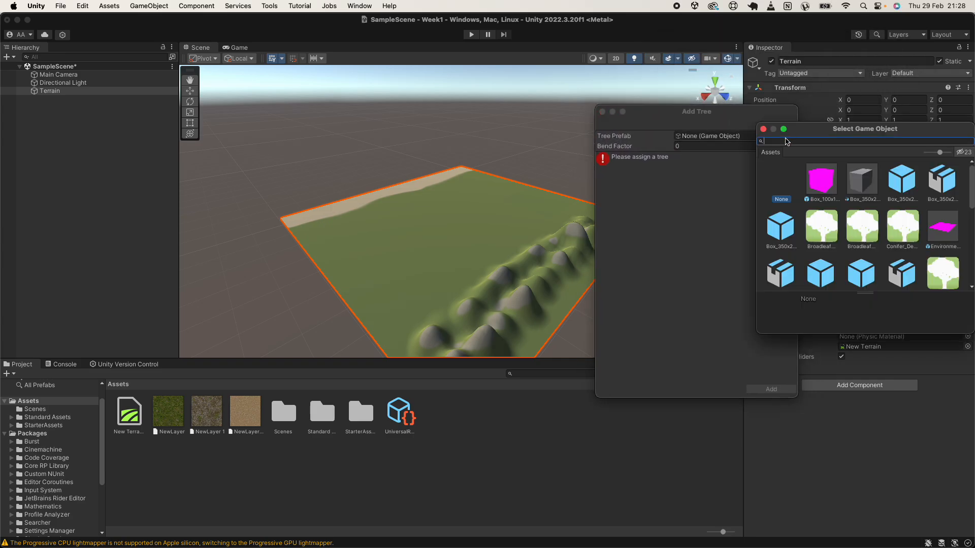
text(palm)
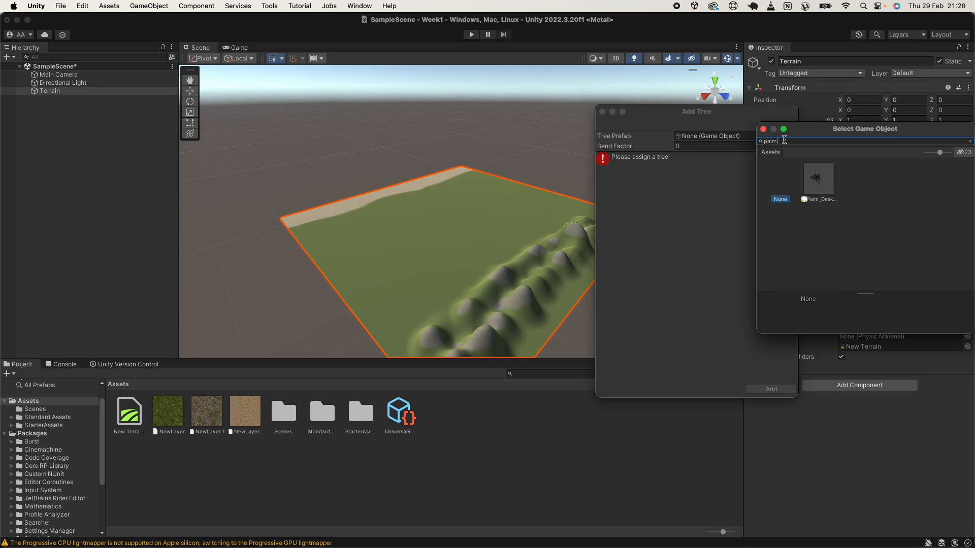
click(822, 182)
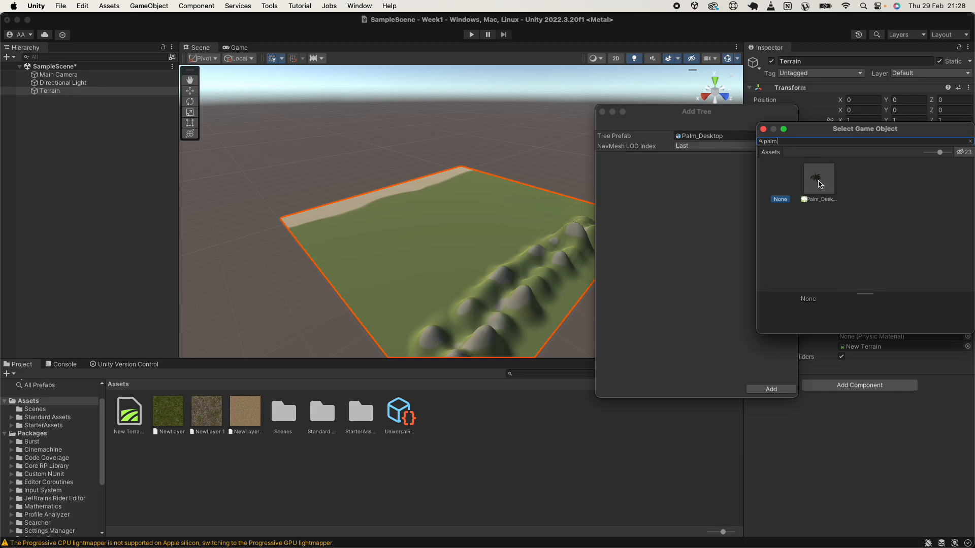
click(770, 389)
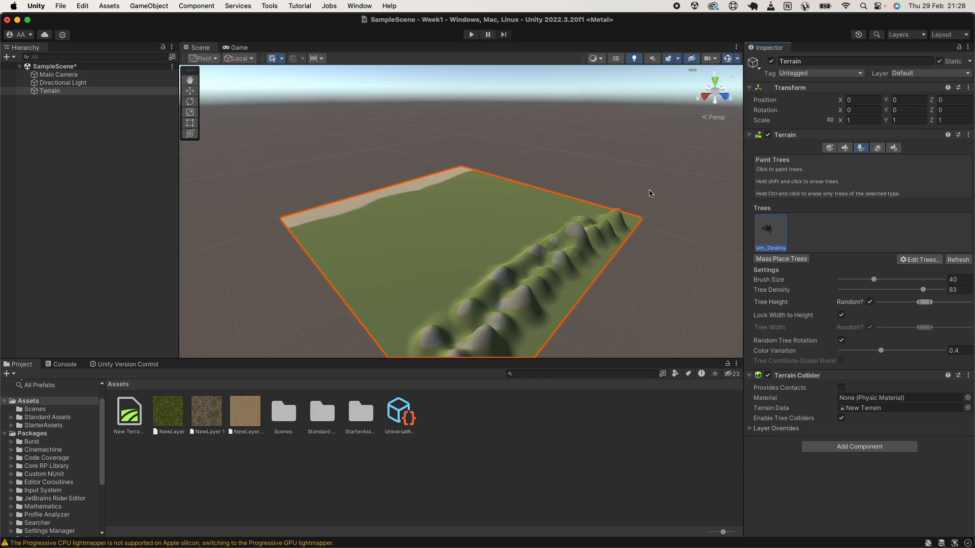
Try painting dense patches of palms on the grass with brush size 40 and tree density 83, undoing each patch.
scroll(428, 278, up, 5)
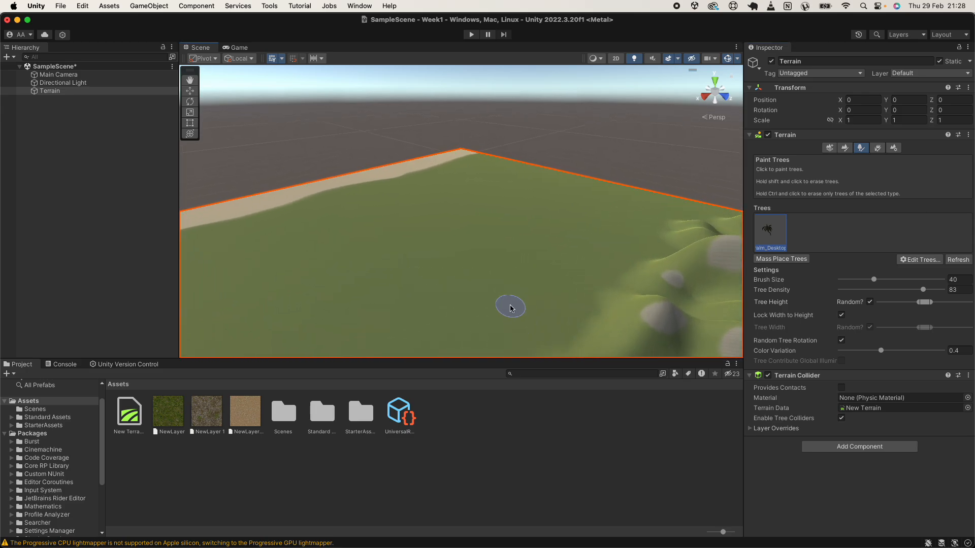
drag(510, 309, 570, 250)
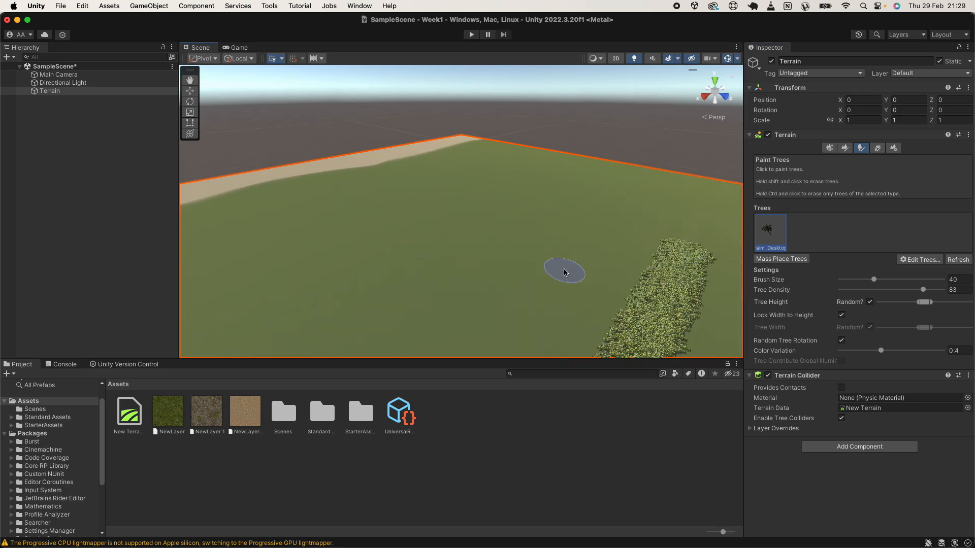
key(super+z)
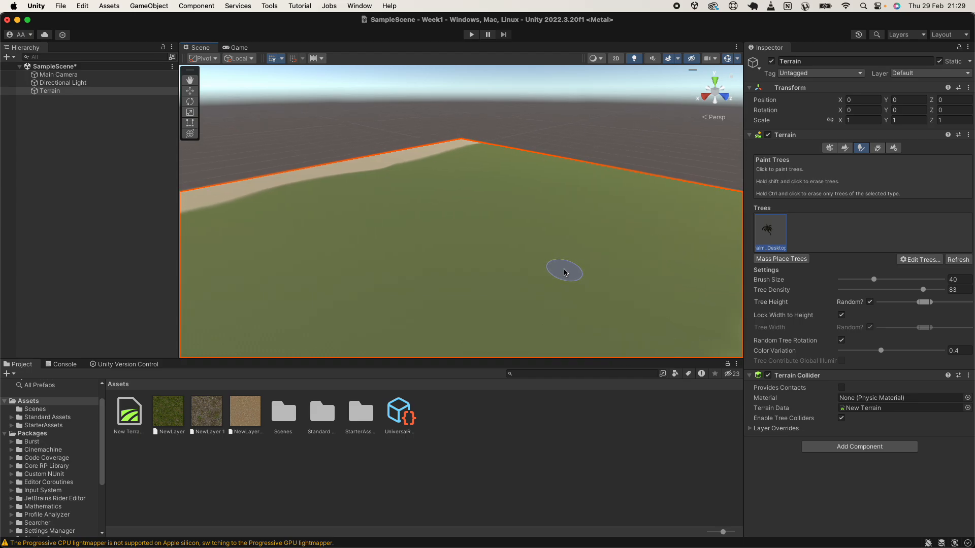
mouse_move(398, 285)
mouse_down()
mouse_move(429, 300)
mouse_move(441, 274)
mouse_move(498, 311)
mouse_move(519, 286)
mouse_up()
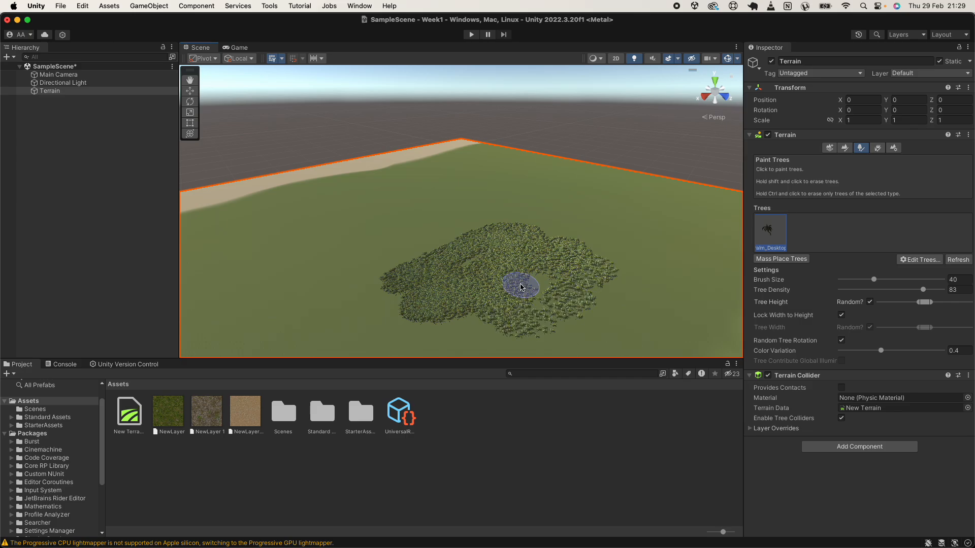
scroll(520, 287, up, 5)
scroll(520, 287, down, 6)
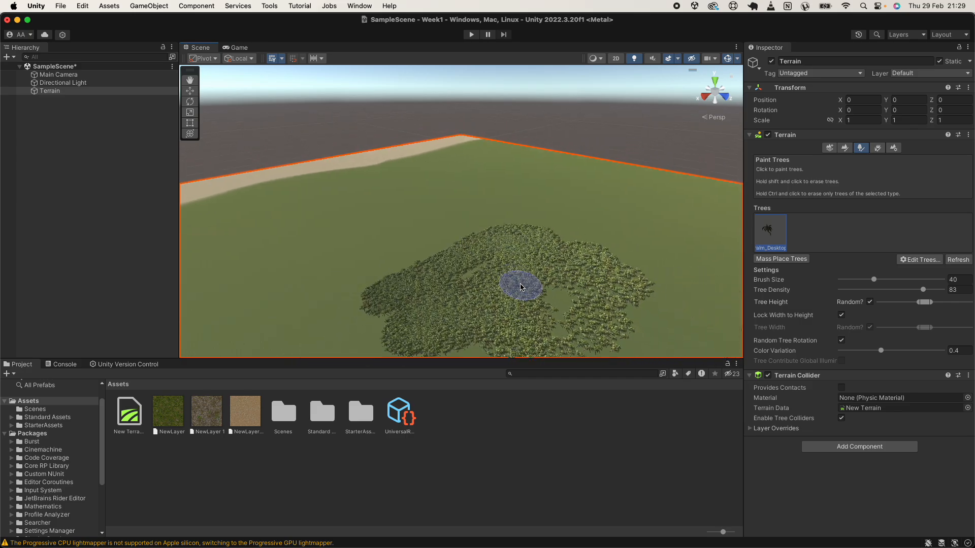
key(super+z)
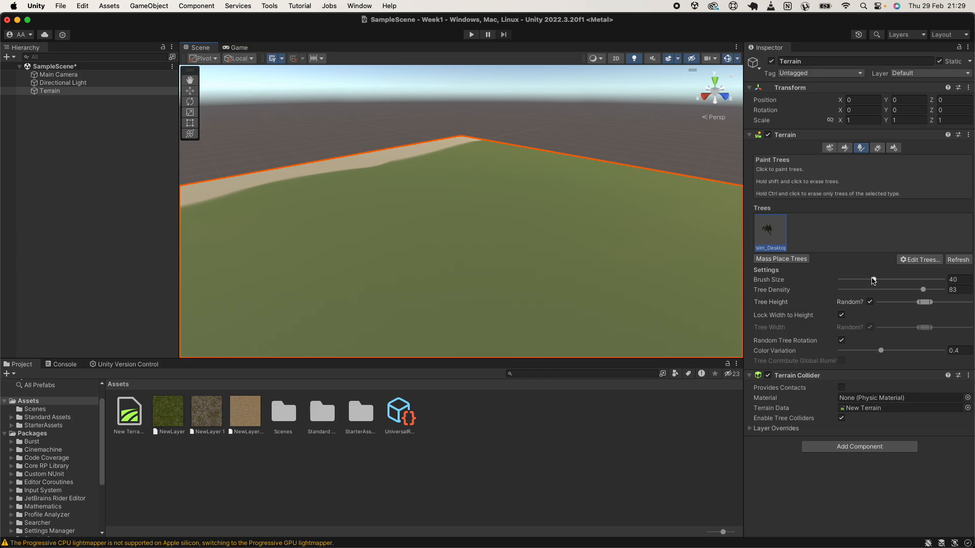
Set the tree brush size to 204 and density to 12, and paint a sparse band of palms on the grass alongside the hills.
mouse_move(874, 280)
mouse_down()
mouse_move(907, 281)
mouse_move(848, 293)
mouse_up()
scroll(596, 280, down, 5)
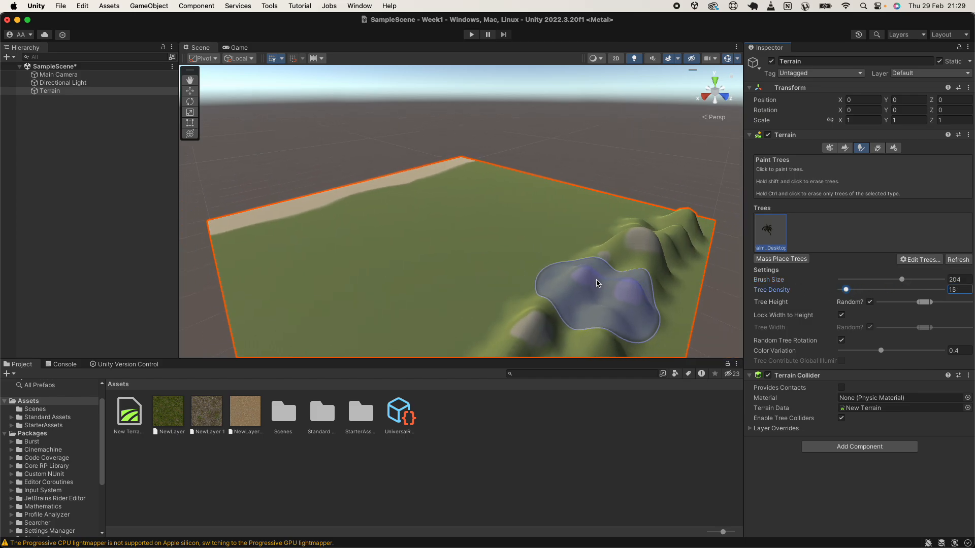
drag(846, 292, 844, 295)
scroll(477, 292, down, 5)
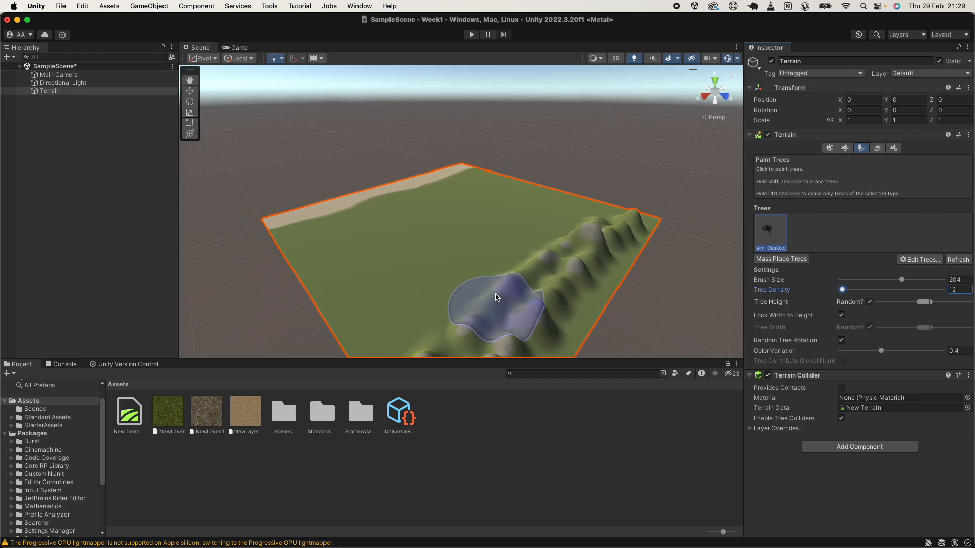
mouse_move(369, 274)
mouse_down()
mouse_move(394, 294)
mouse_move(550, 211)
mouse_move(514, 224)
mouse_move(523, 211)
mouse_move(547, 214)
mouse_up()
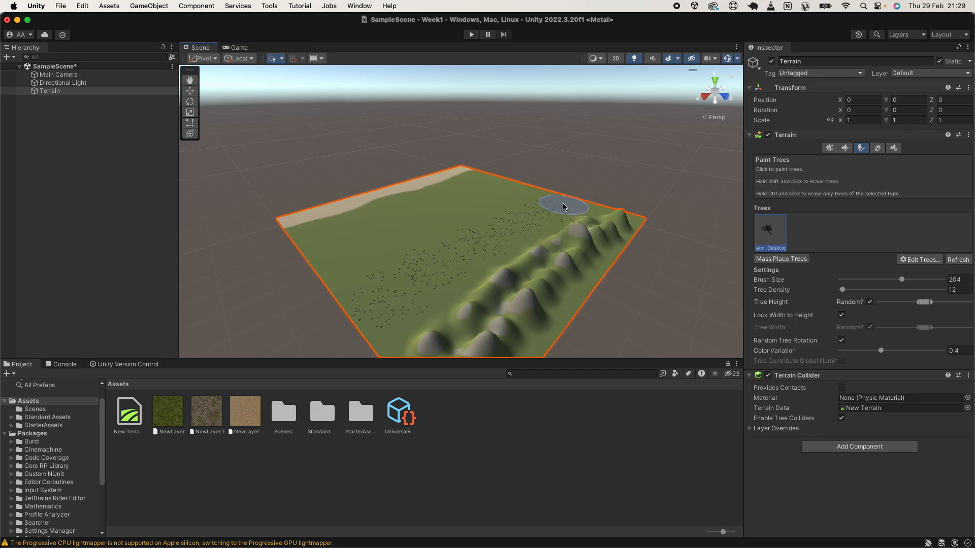
scroll(484, 277, up, 3)
scroll(484, 277, up, 3)
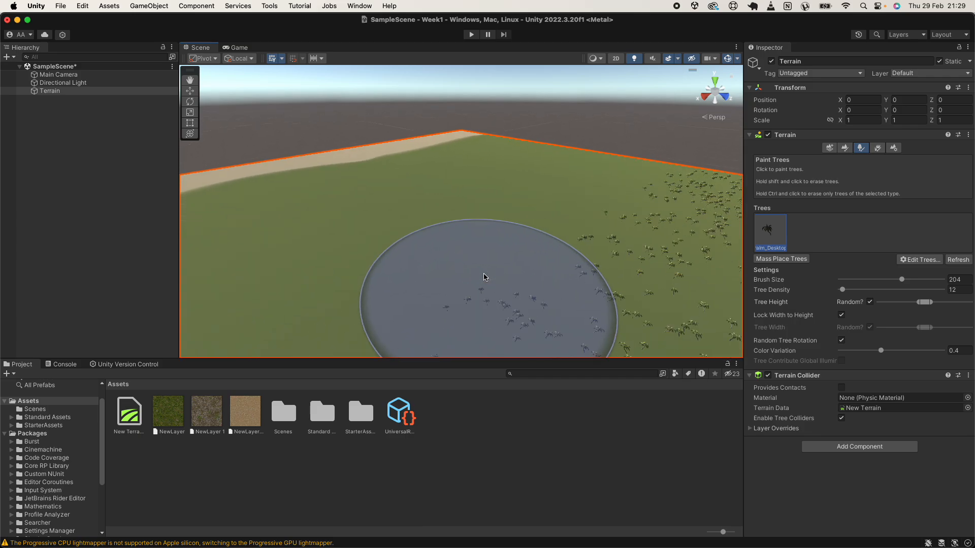
scroll(484, 277, down, 2)
scroll(483, 277, down, 3)
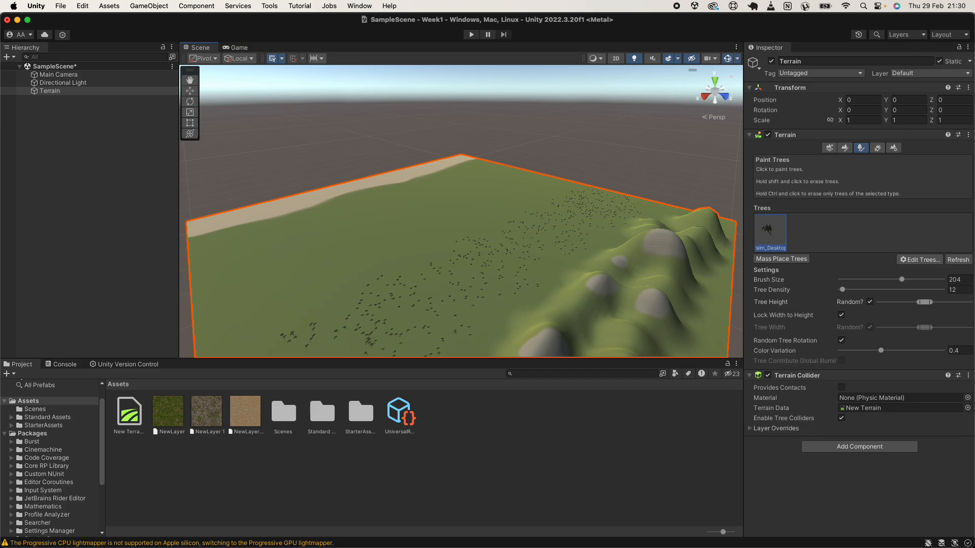
Delete the Main Camera object from the scene.
click(62, 75)
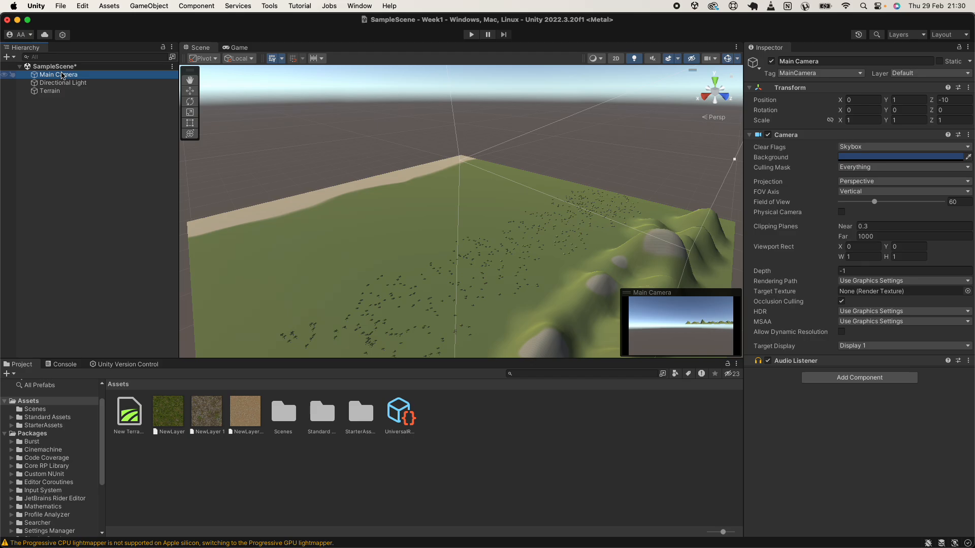
right_click(62, 75)
click(83, 152)
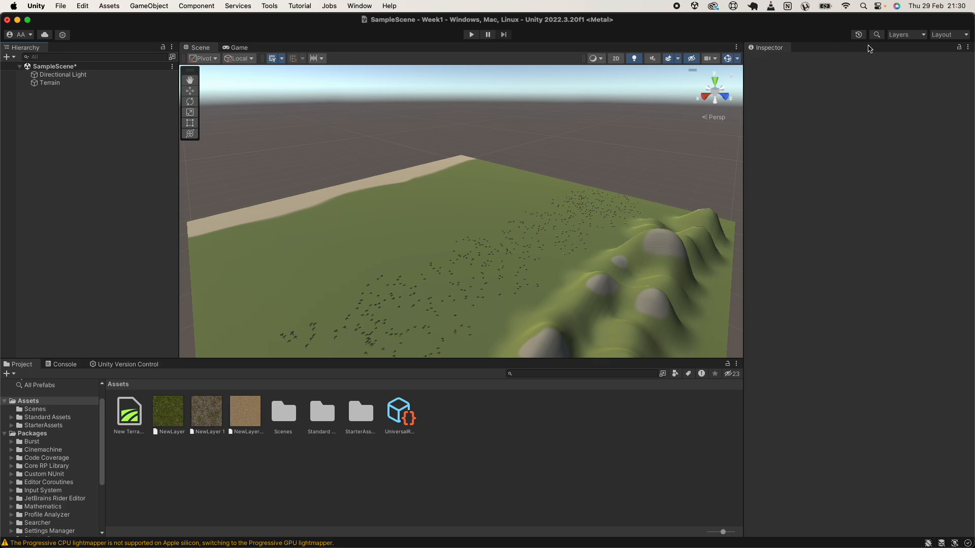
Run the Starter Assets Reset First Person Controller command and inspect the added PlayerCapsule, MainCamera and PlayerFollowCamera objects.
click(270, 6)
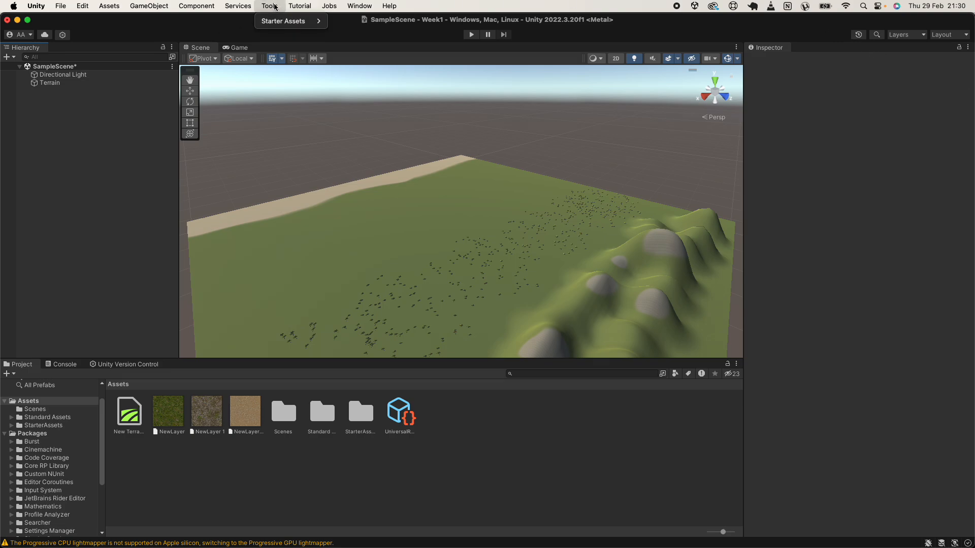
mouse_move(289, 21)
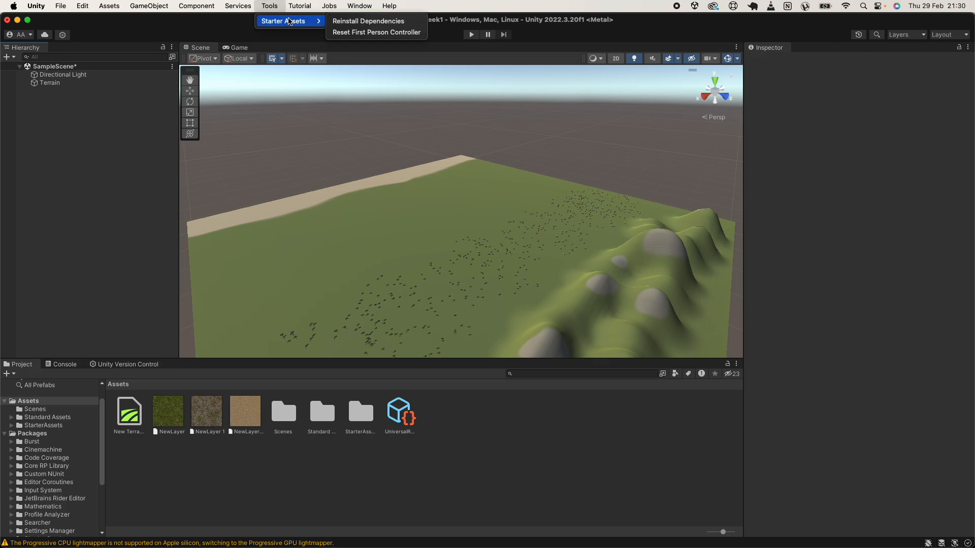
click(376, 32)
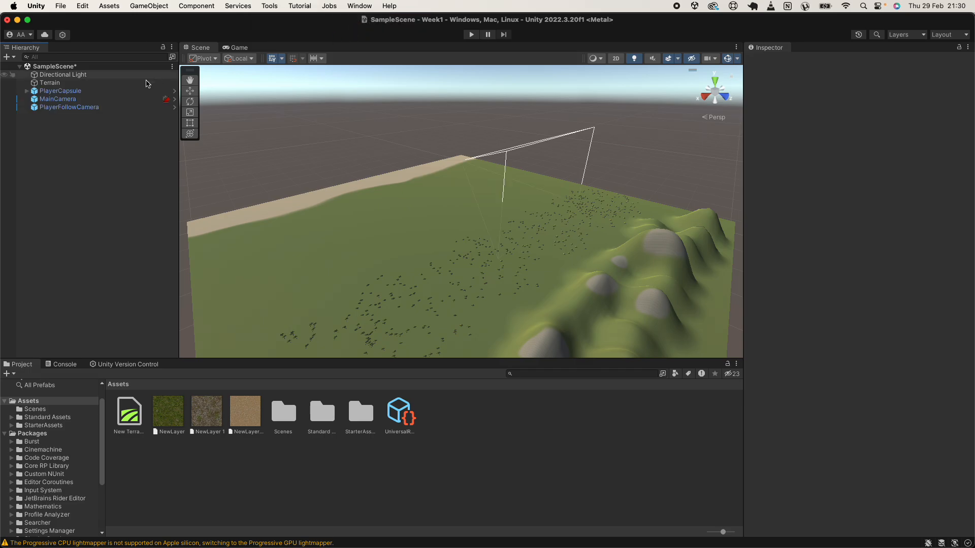
click(68, 107)
click(65, 99)
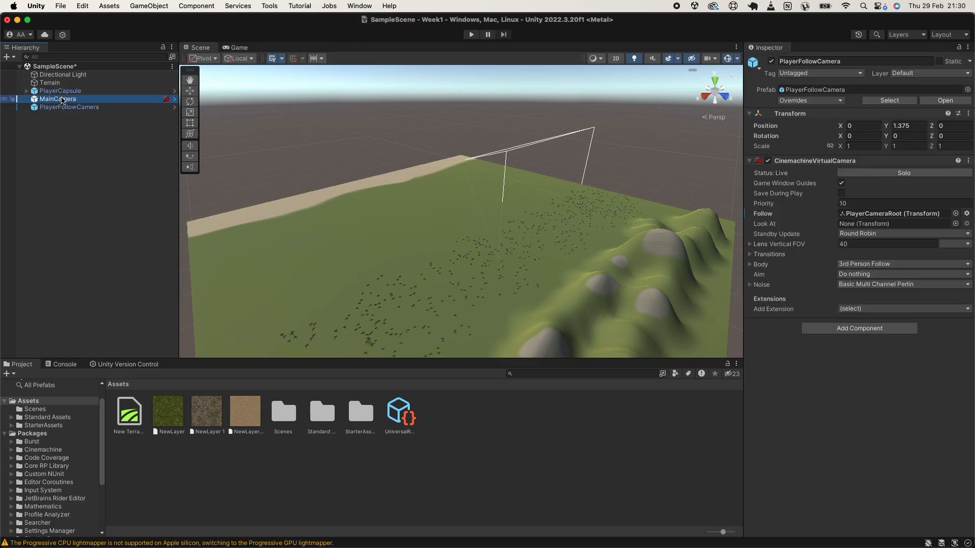
click(62, 92)
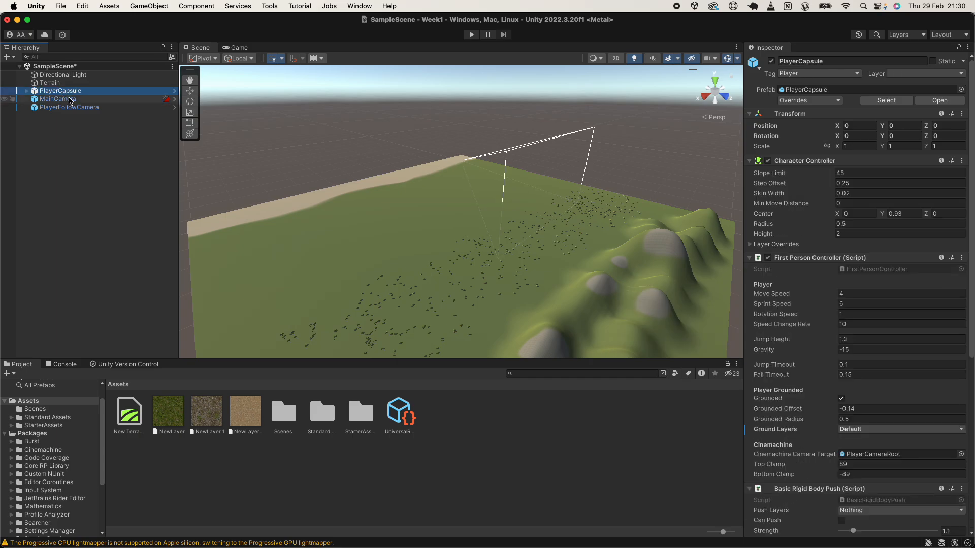
click(73, 100)
Move the PlayerCapsule from the terrain corner to the grass area near the palms, at about X 460, Y 47, Z 444.
click(79, 92)
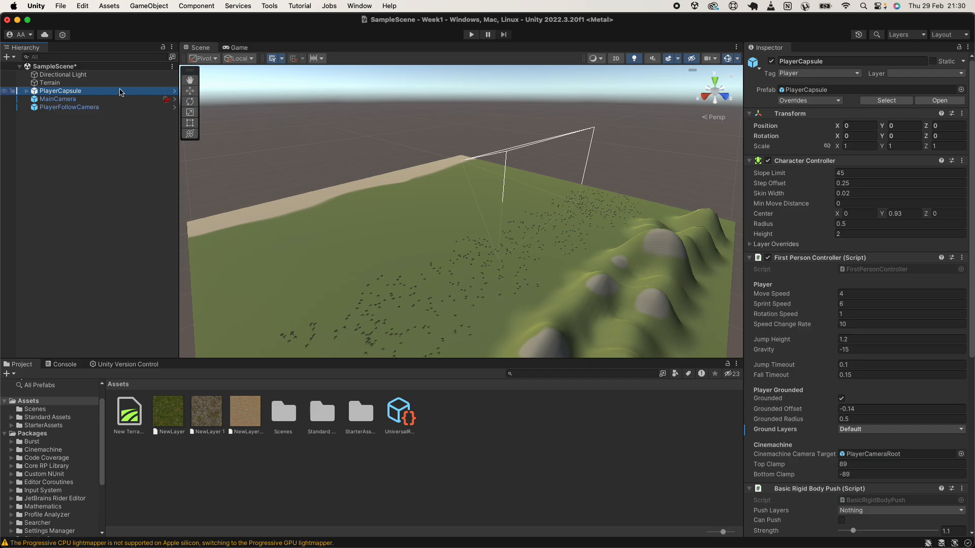
click(187, 93)
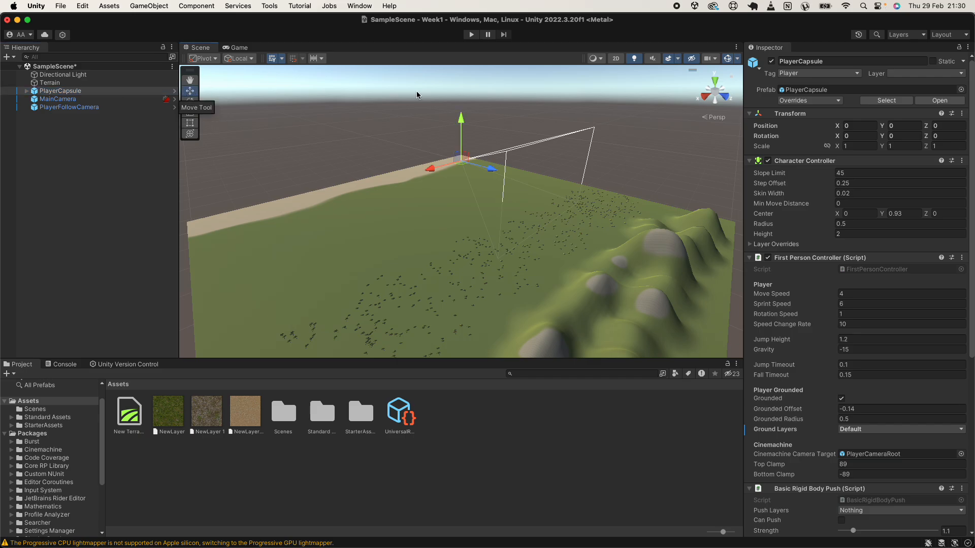
drag(461, 123, 460, 109)
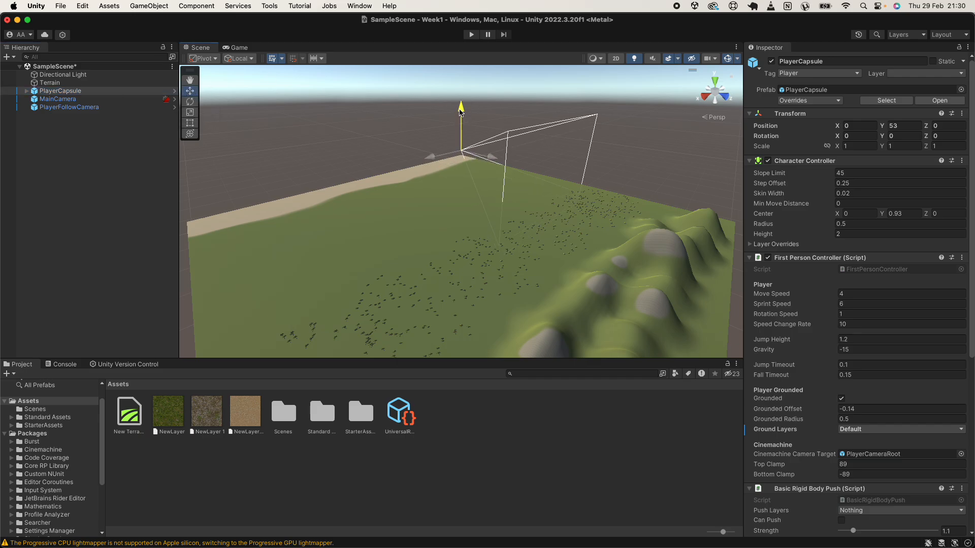
drag(433, 157, 331, 172)
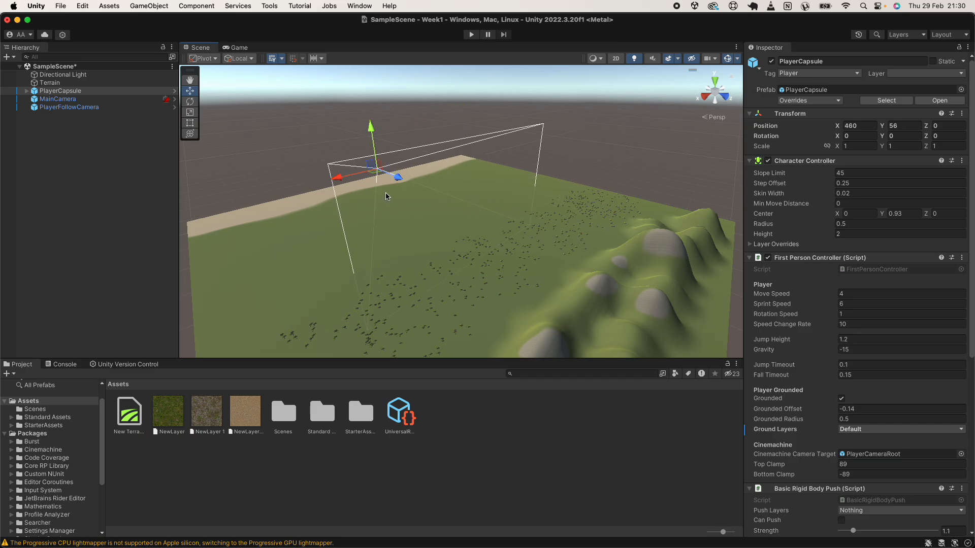
drag(395, 184, 480, 233)
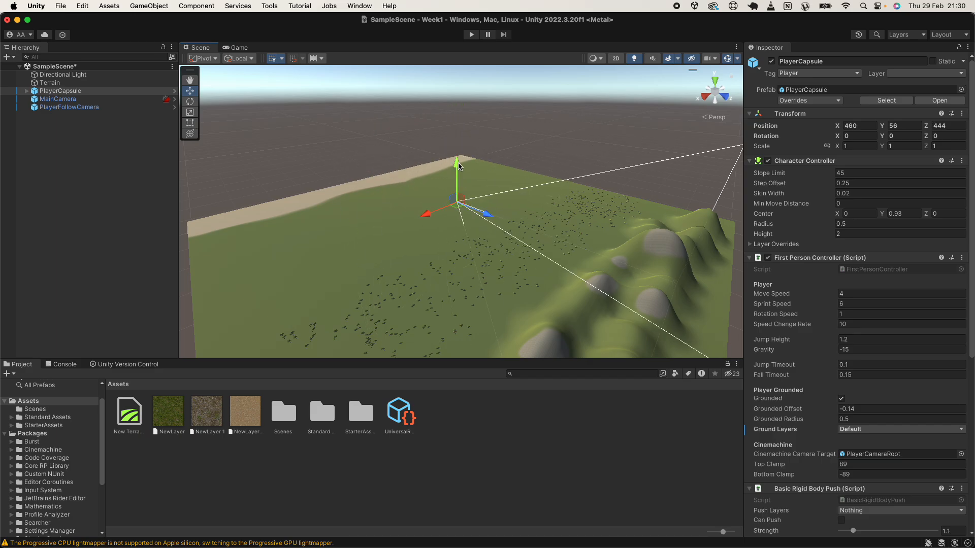
drag(458, 166, 458, 169)
Focus on the PlayerCapsule and lower it towards the ground to about Y 43.56.
double_click(57, 91)
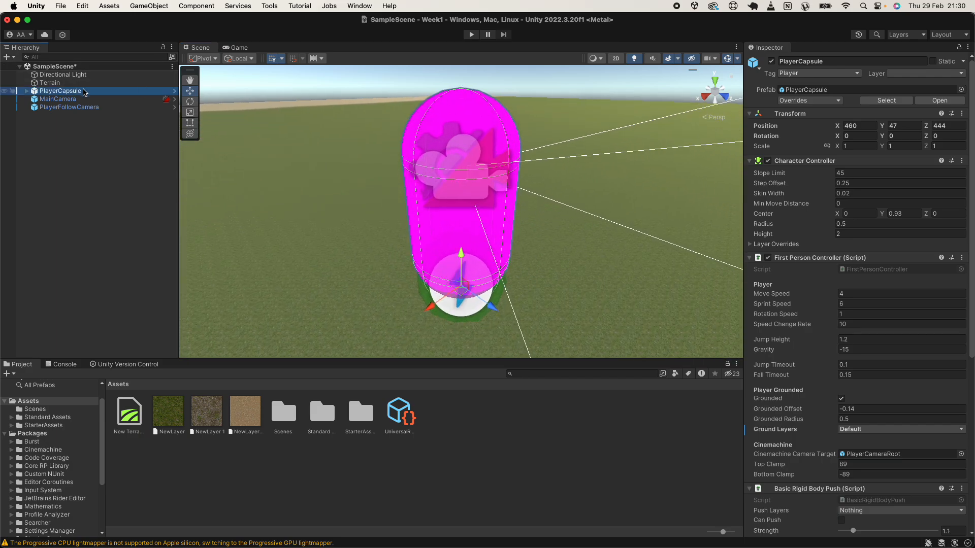
scroll(505, 280, down, 5)
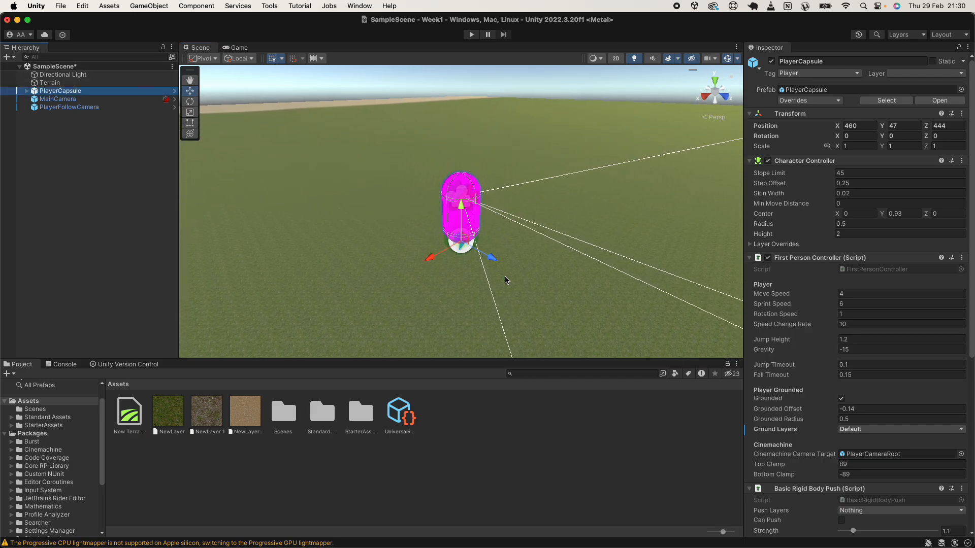
drag(462, 196, 463, 285)
scroll(463, 284, down, 5)
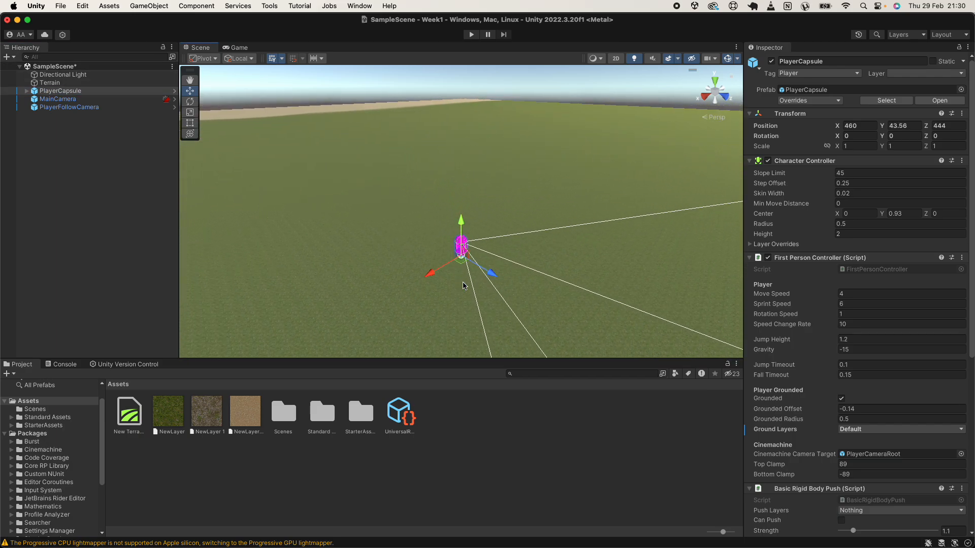
Lower the PlayerCapsule onto the grass at about Y 30.58 and briefly test the first-person view in play mode.
drag(462, 206, 457, 285)
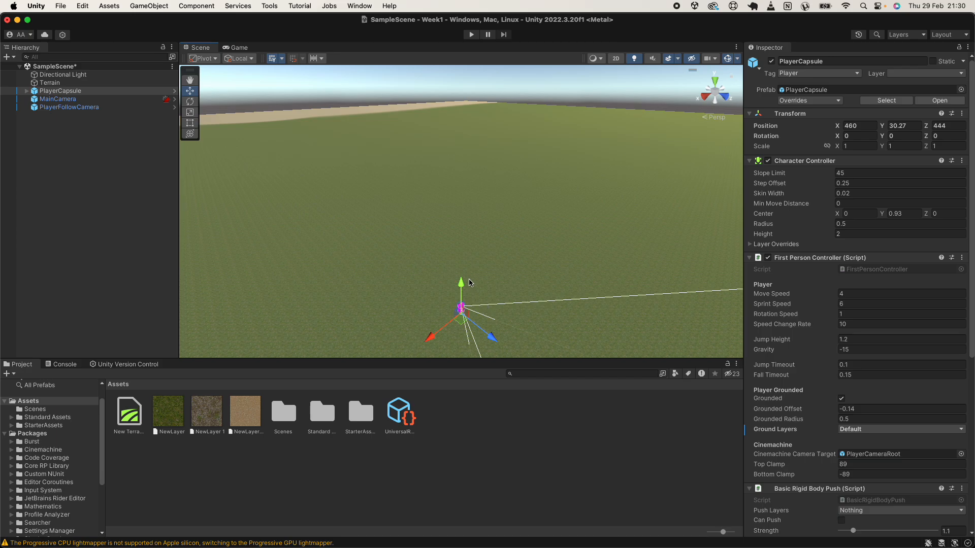
drag(461, 284, 462, 282)
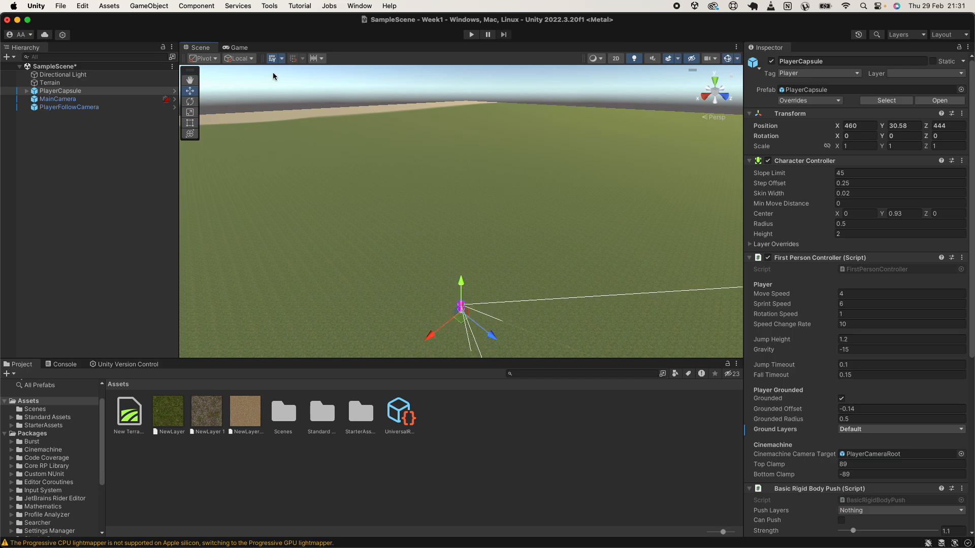
click(471, 34)
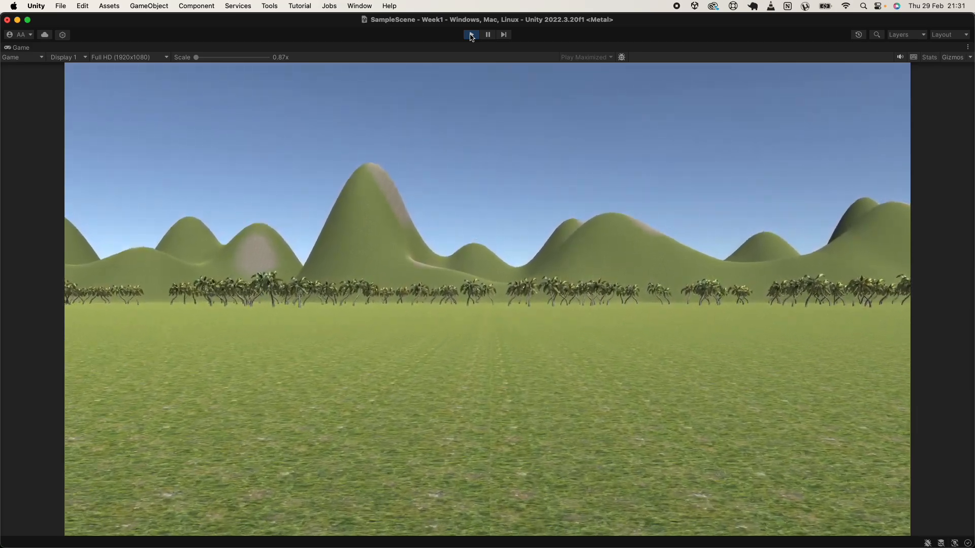
click(471, 34)
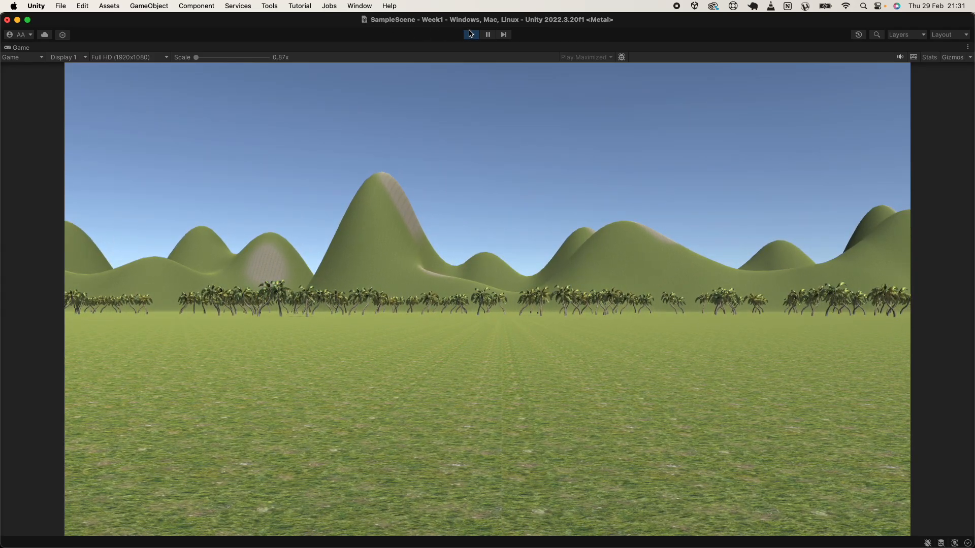
Move the PlayerCapsule along the Z axis in among the palm trees, to about Z 600.3.
key(f)
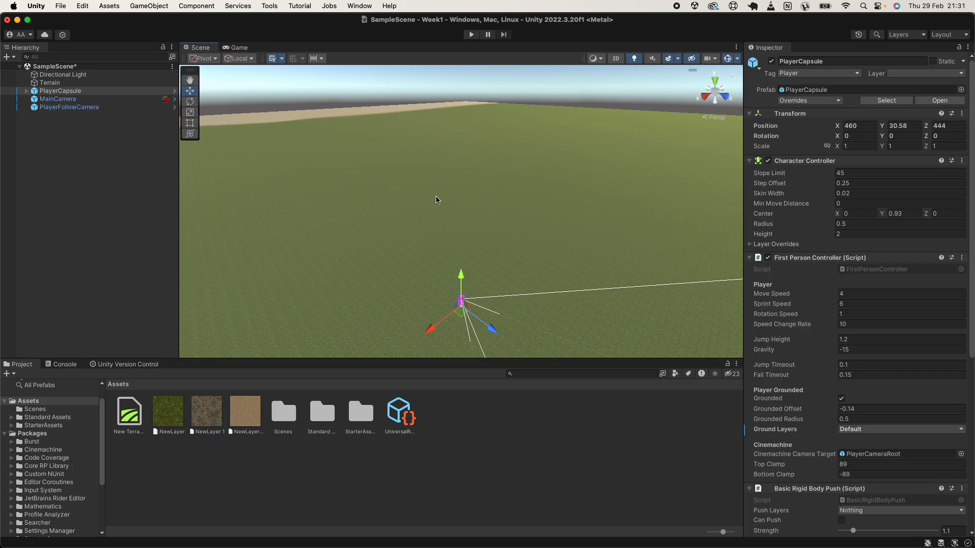
drag(491, 241, 590, 280)
Play-test the first-person controller by walking forward, strafing both ways and jumping among the palms, and stop play mode.
click(471, 35)
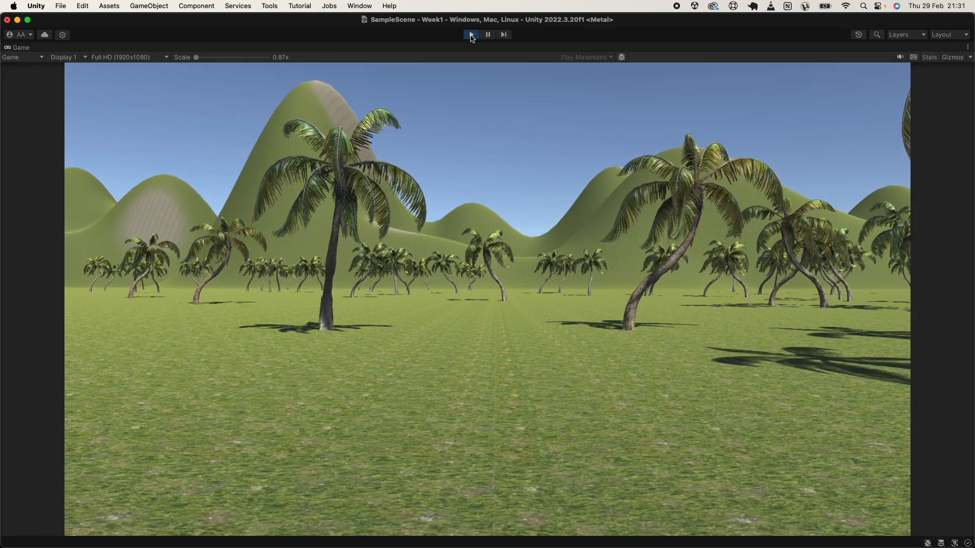
key(w)
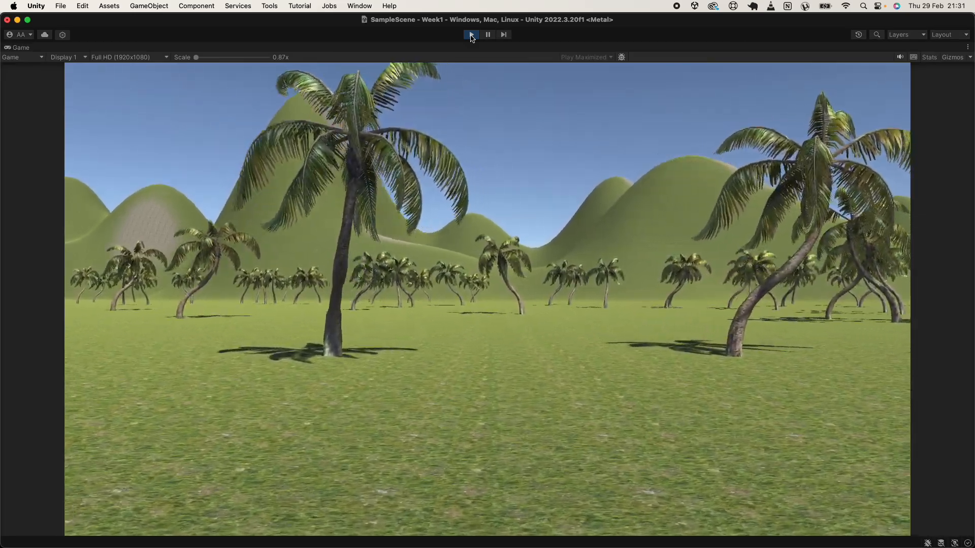
key(d)
key(space)
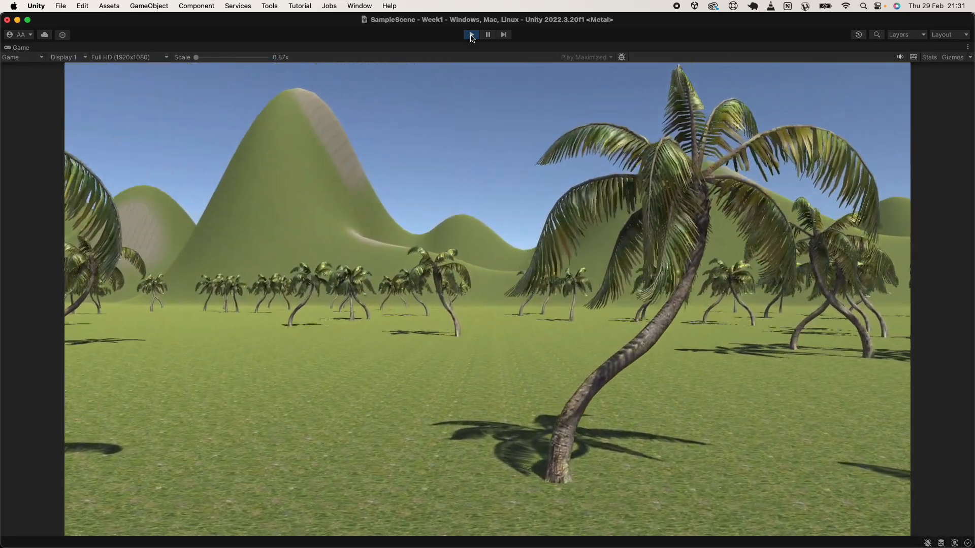
key(w)
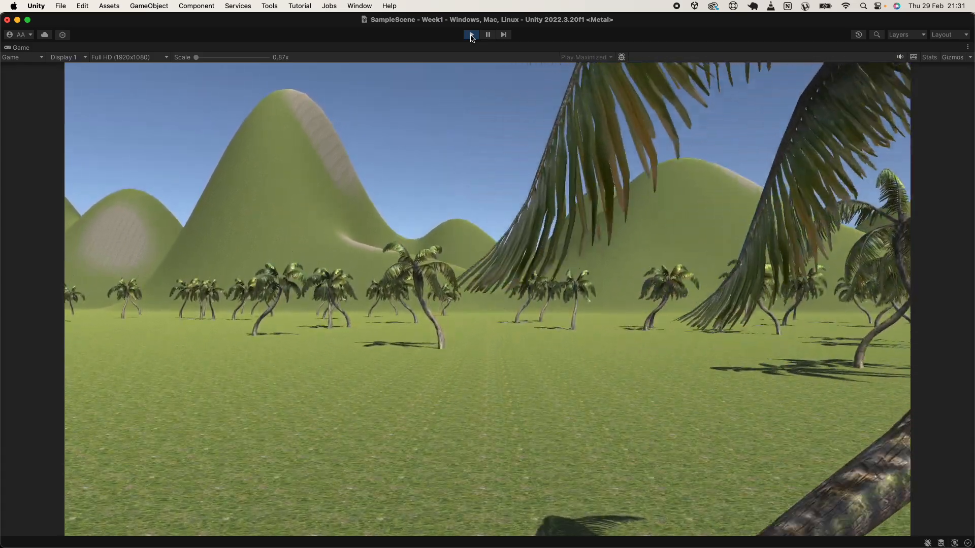
key(d)
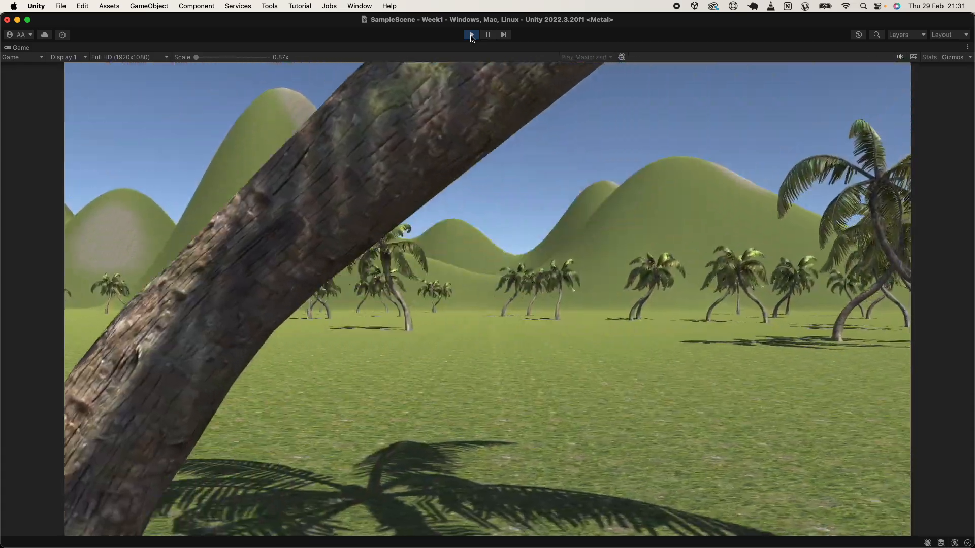
key(a)
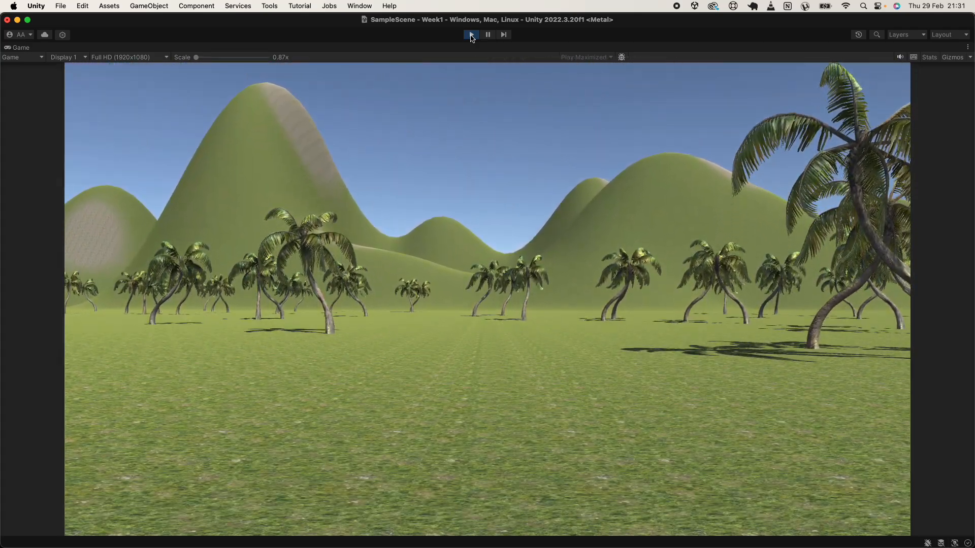
click(471, 35)
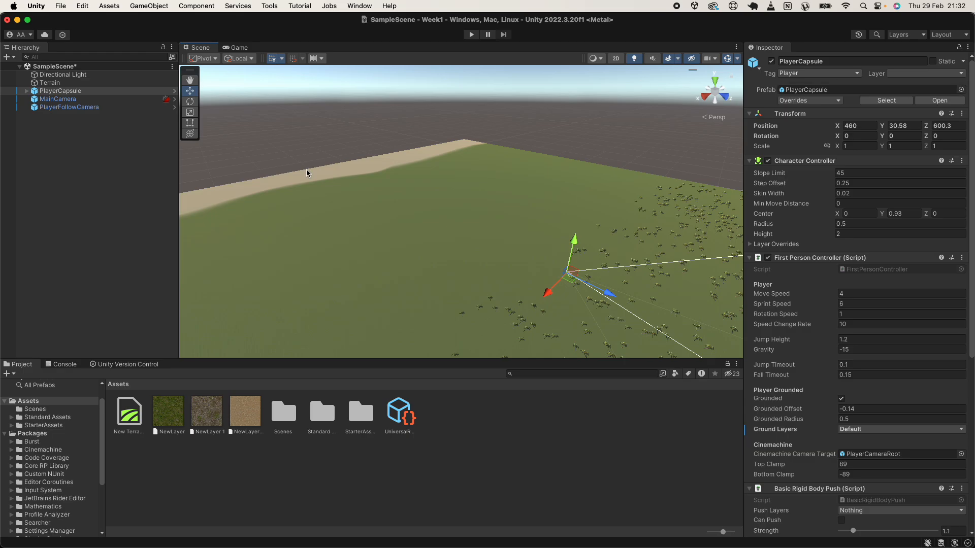
Switch to Chrome, search the Unity Asset Store for "Starter Assets - Third Person Character Controller" and open the package's page.
key(ctrl+Up)
click(538, 123)
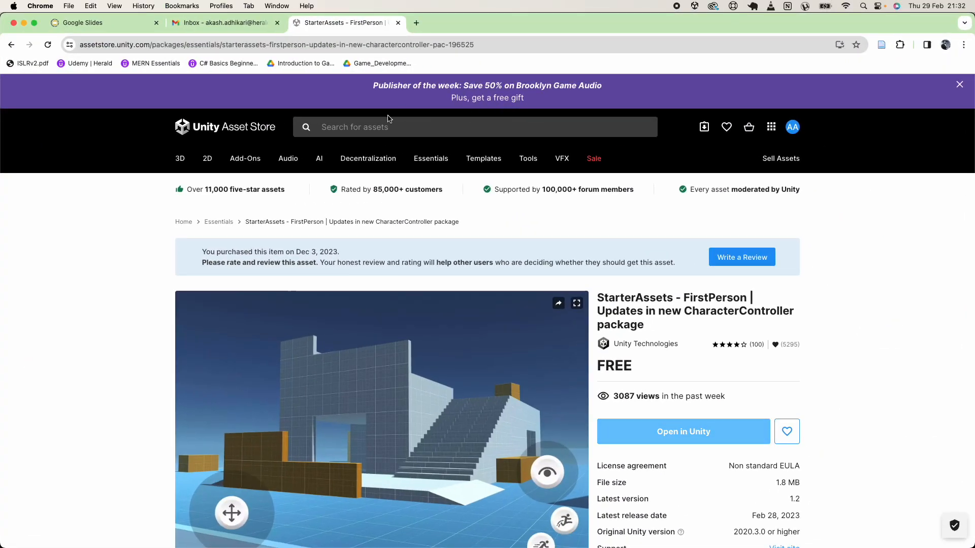
click(379, 126)
text(sta)
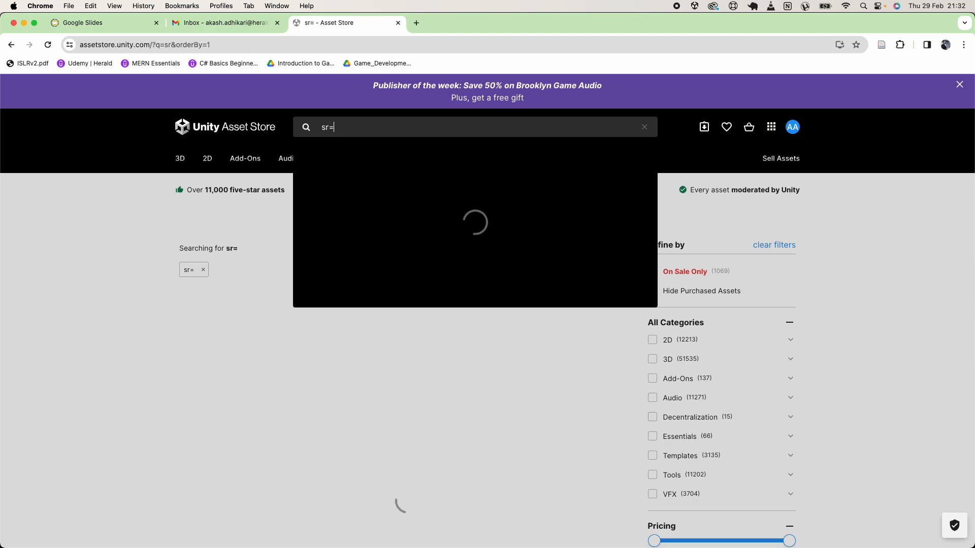
text(rter a)
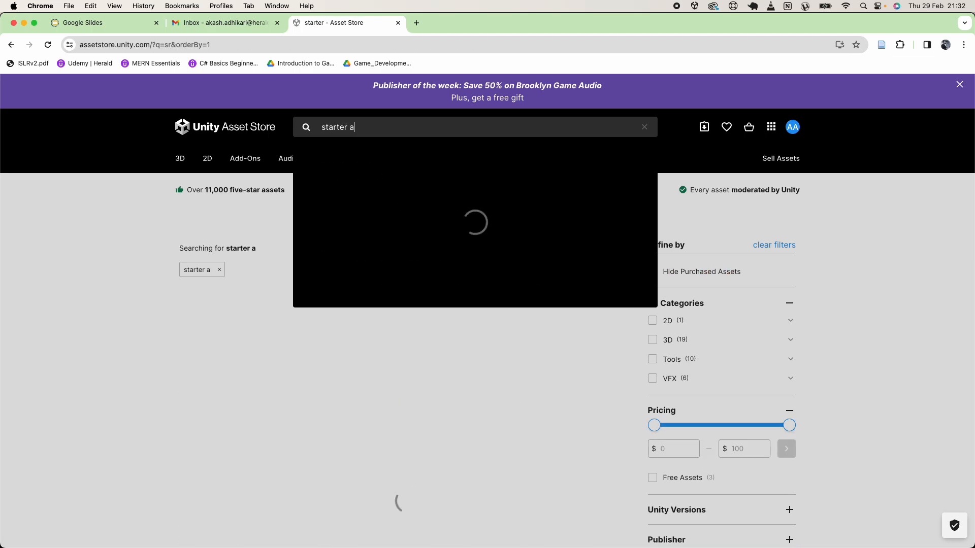
text(sset thir)
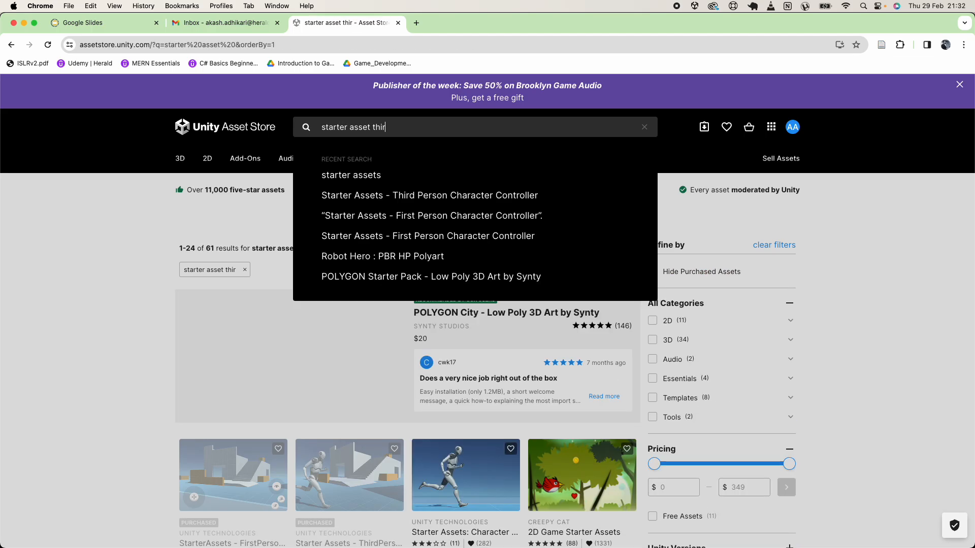
click(411, 196)
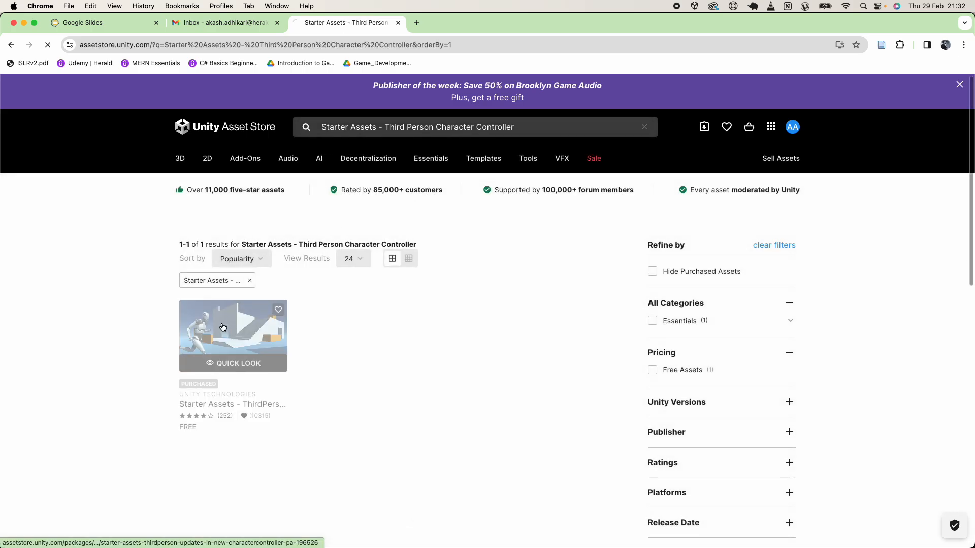
click(222, 327)
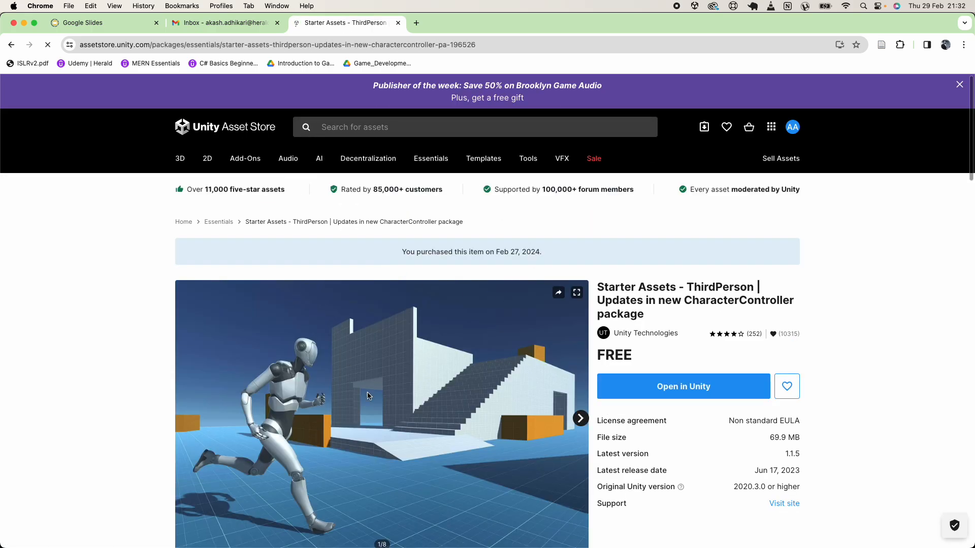
Open the Starter Assets - ThirdPerson package in Unity's Package Manager from its store page.
scroll(683, 263, down, 3)
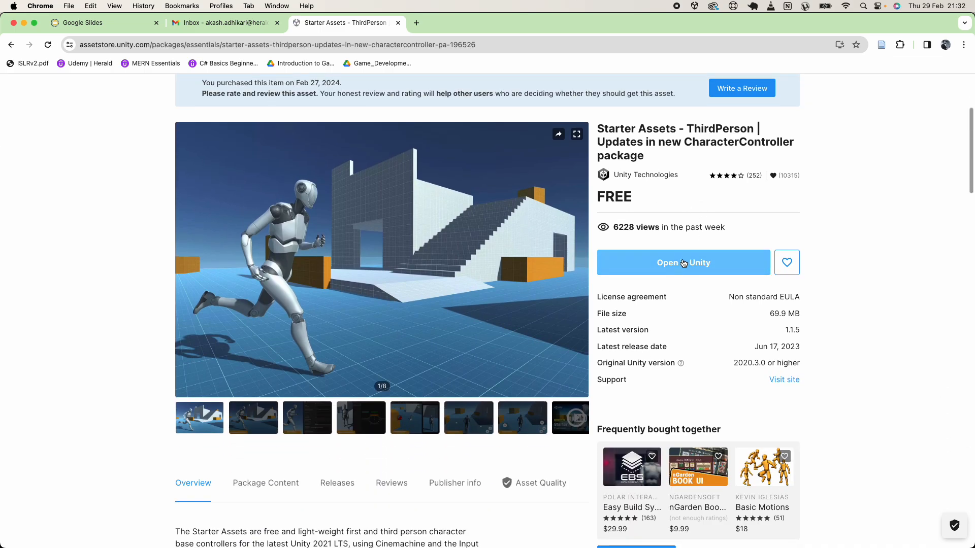
click(683, 262)
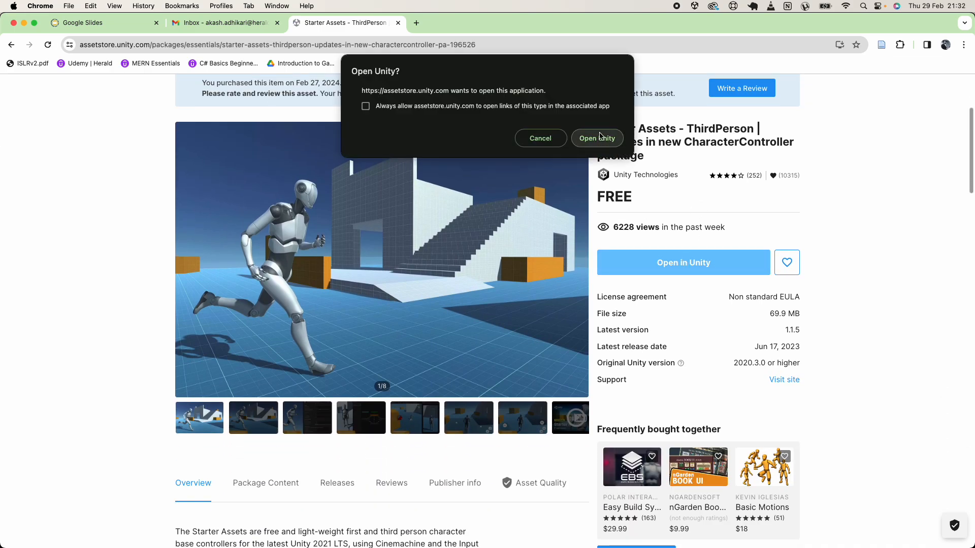
click(597, 139)
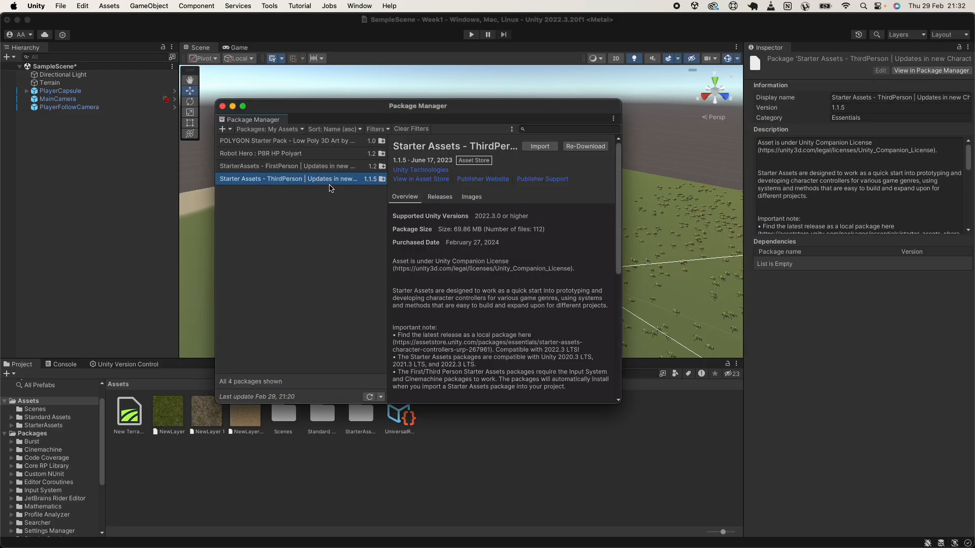
Import the Starter Assets - ThirdPerson package, installing or upgrading its dependencies, and close the Package Manager.
click(548, 148)
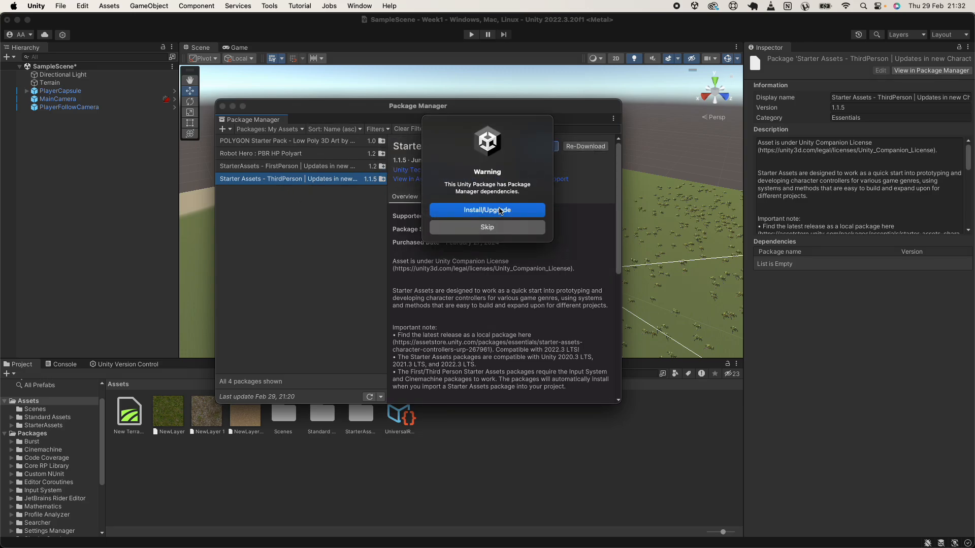
click(500, 211)
scroll(497, 214, down, 10)
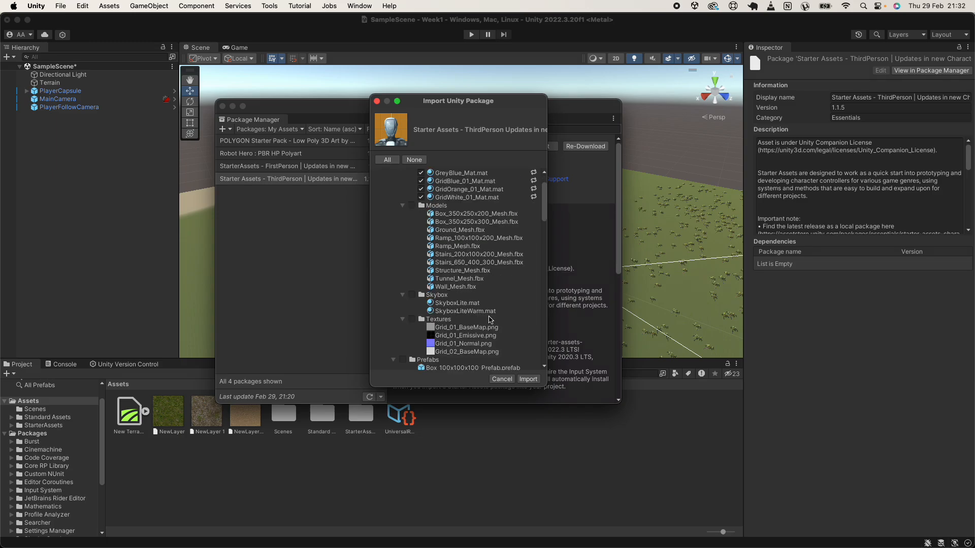
click(531, 379)
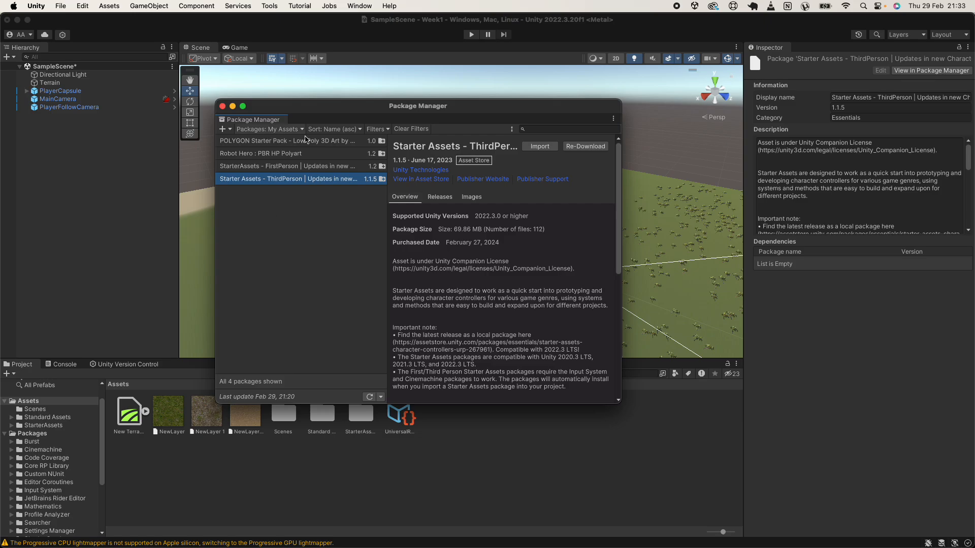
click(223, 106)
Delete the PlayerCapsule, MainCamera and PlayerFollowCamera objects from the scene.
click(92, 93)
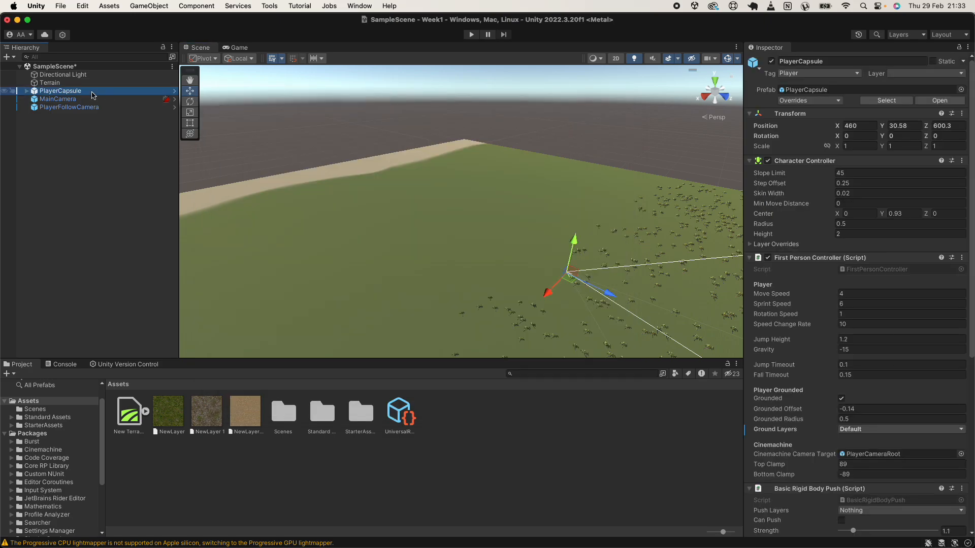
shift+click(58, 99)
shift+click(68, 107)
right_click(92, 91)
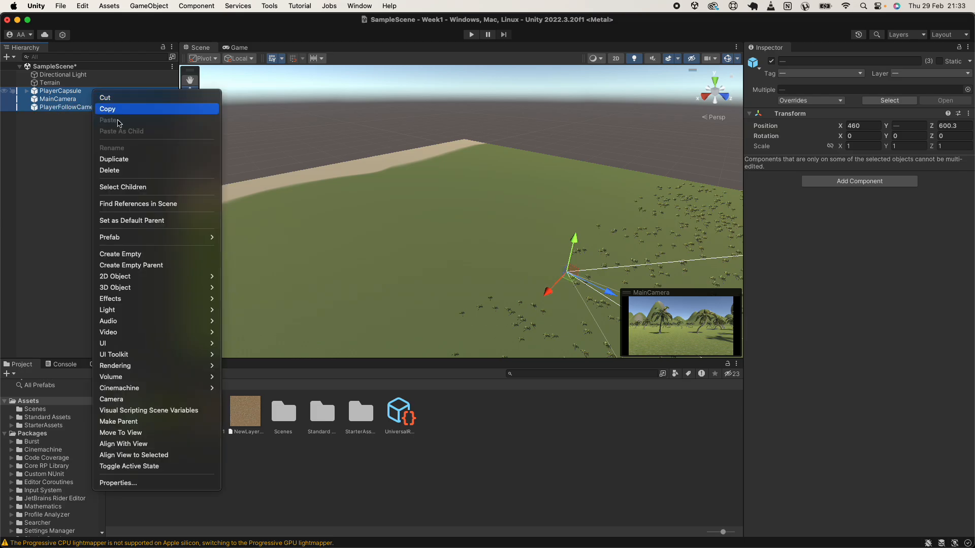
click(118, 171)
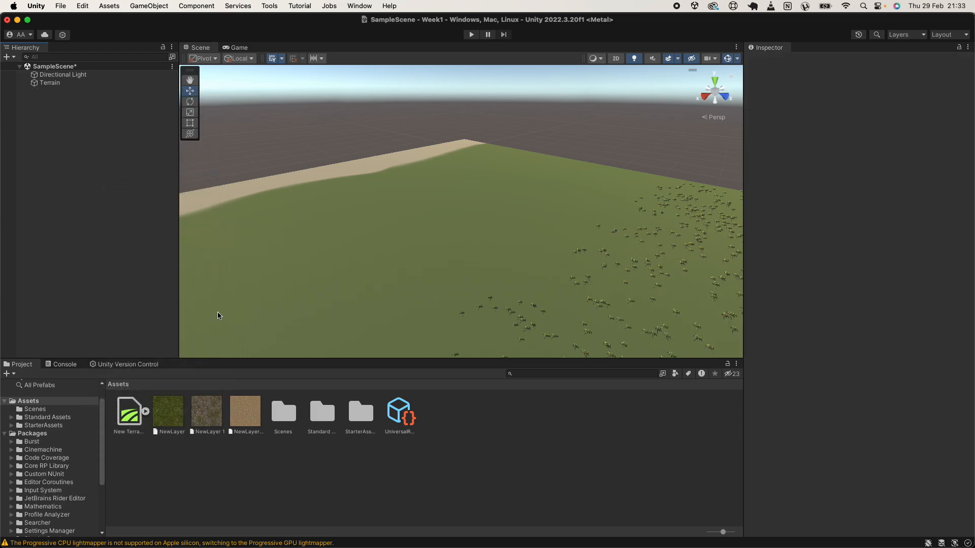
Open the Prefabs folder of ThirdPersonController inside the StarterAssets folder.
click(360, 412)
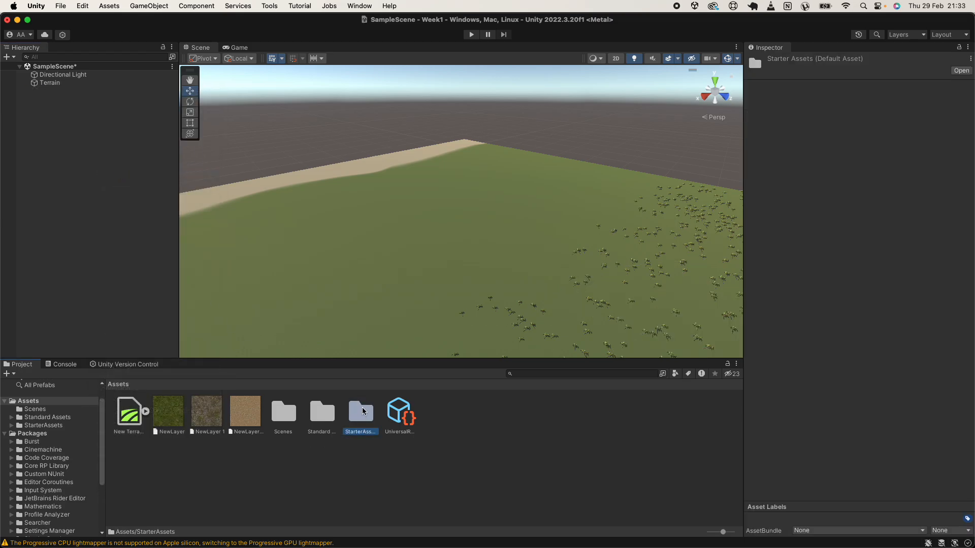
double_click(360, 412)
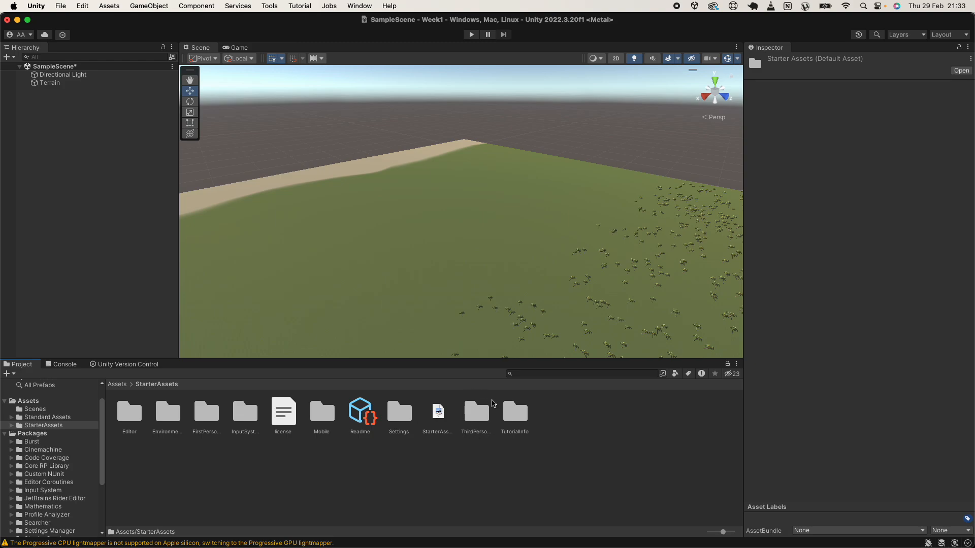
double_click(480, 414)
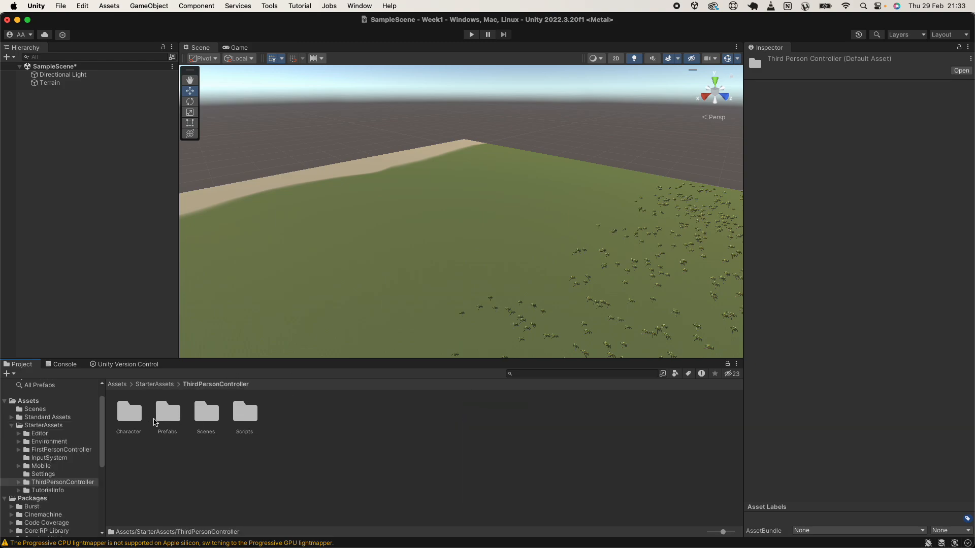
double_click(163, 419)
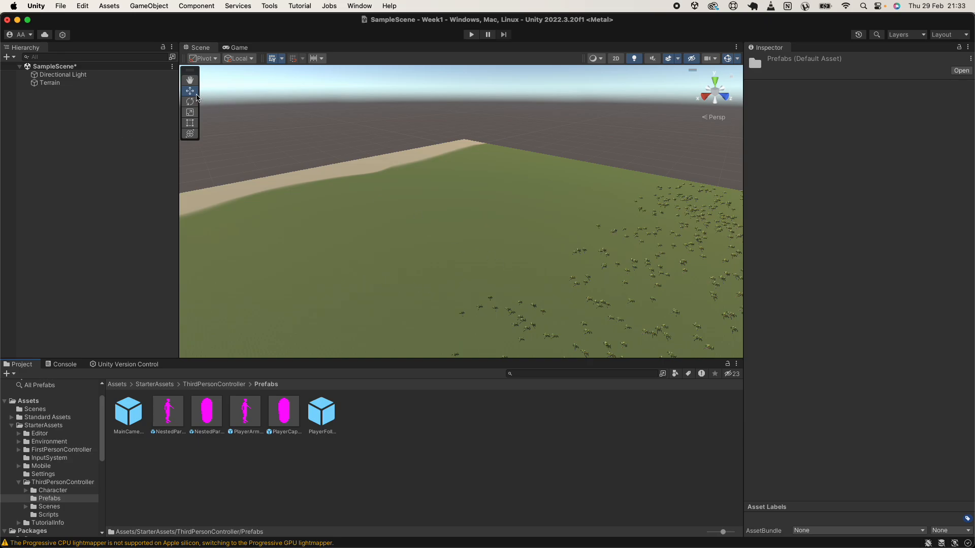
Place the PlayerArmature prefab on the open grass beside the palms, at about X 478.3, Y 30, Z 603.
click(190, 81)
drag(477, 220, 444, 166)
right_drag(445, 166, 392, 306)
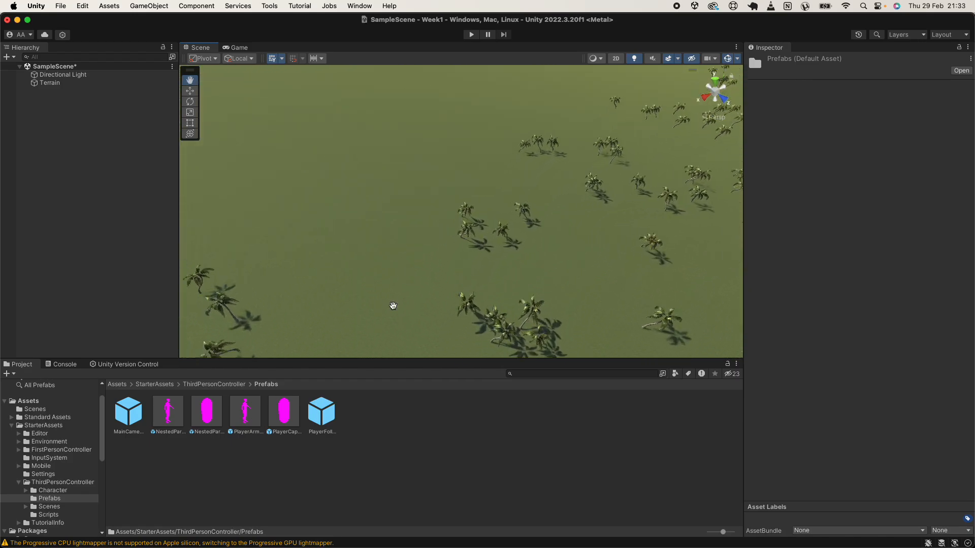
scroll(393, 305, up, 5)
scroll(393, 306, up, 3)
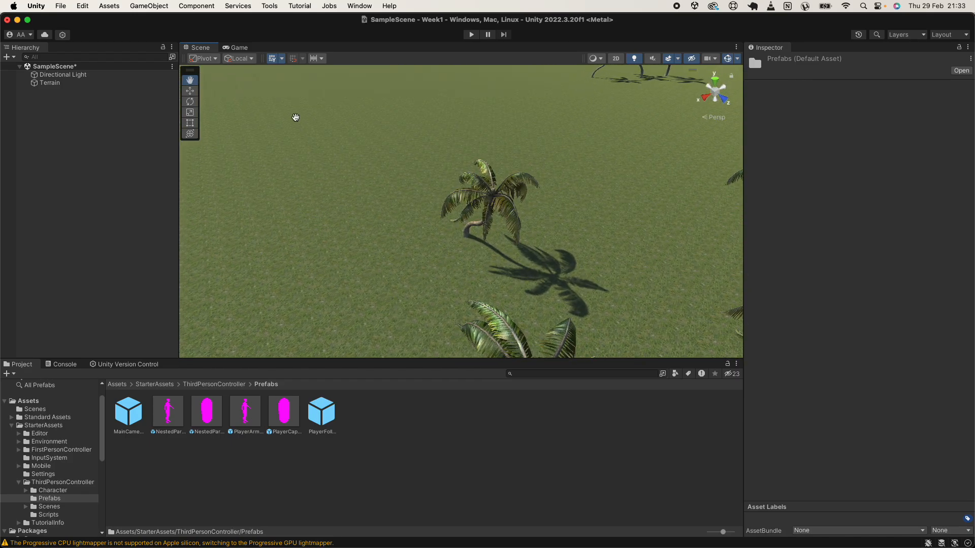
drag(310, 228, 329, 218)
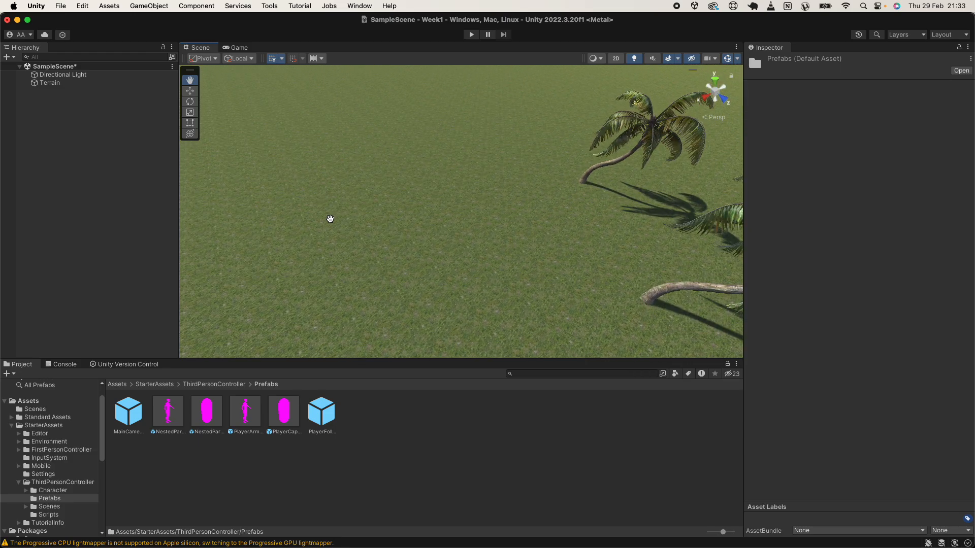
drag(244, 413, 426, 211)
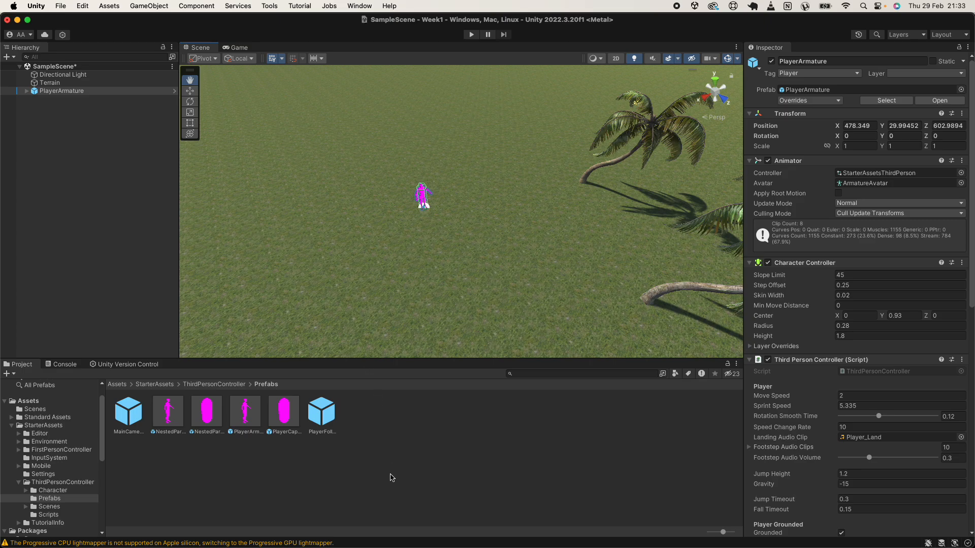
Place the PlayerFollowCamera and MainCamera prefabs just behind the PlayerArmature, both at about X 478, Y 30, Z 600.2.
click(330, 413)
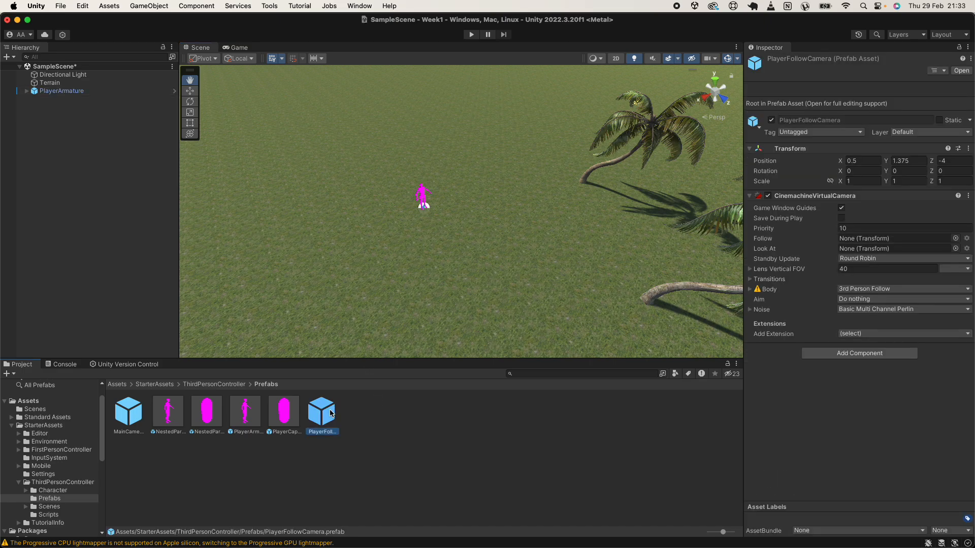
drag(320, 423, 406, 187)
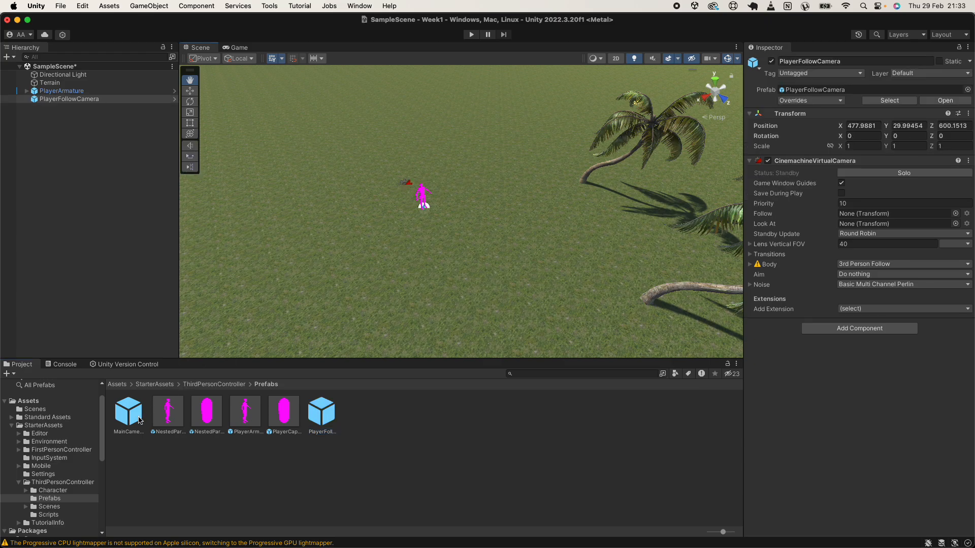
drag(127, 418, 401, 184)
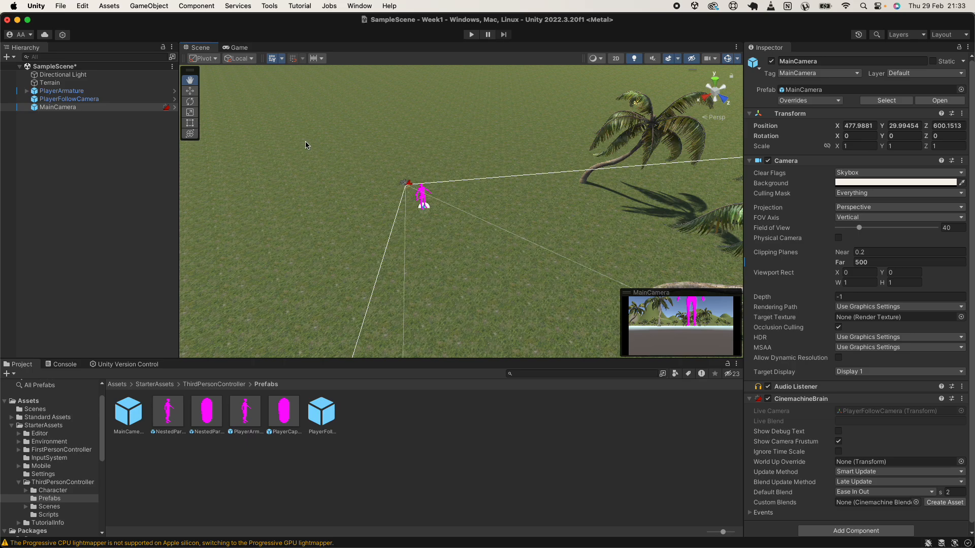
Set the PlayerFollowCamera's Follow target to PlayerCameraRoot and briefly run the scene in Play mode to check the camera.
click(79, 100)
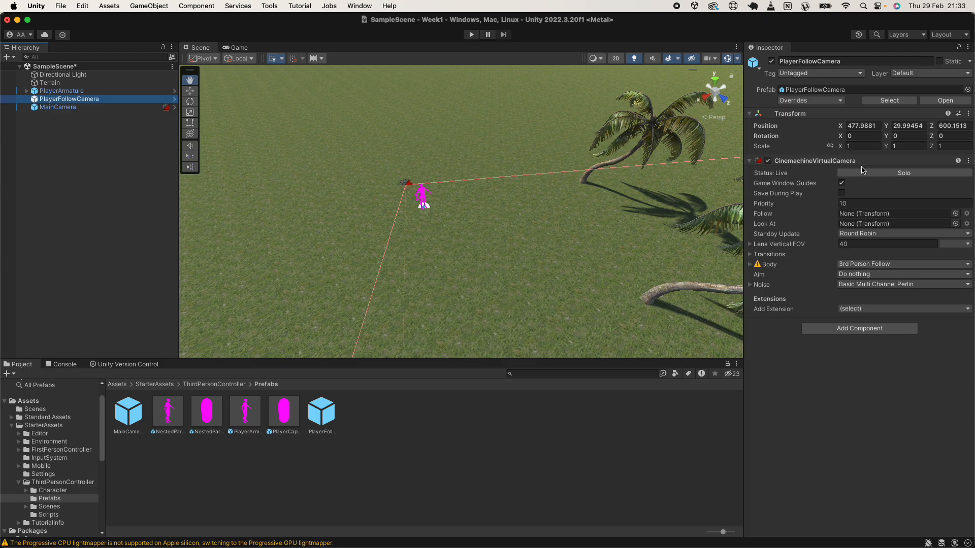
click(954, 213)
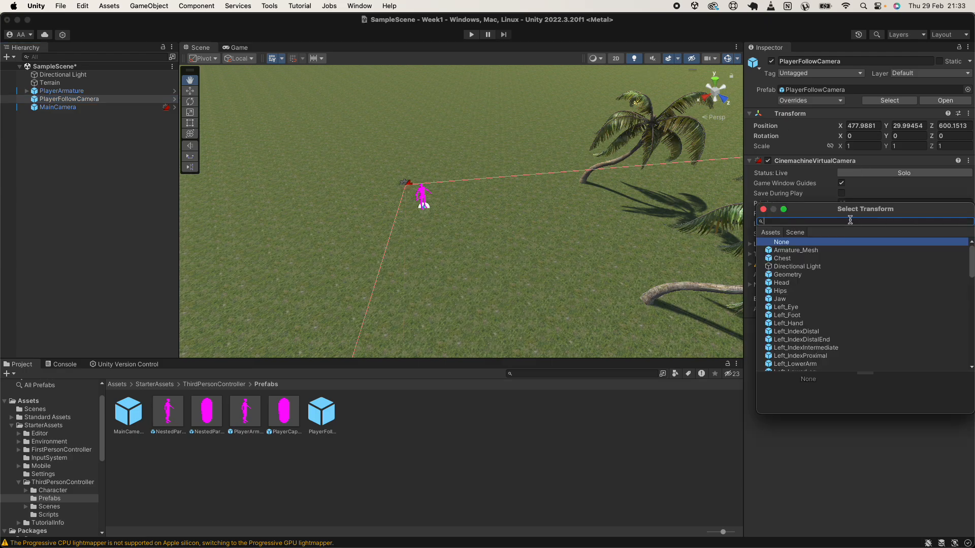
text(camera)
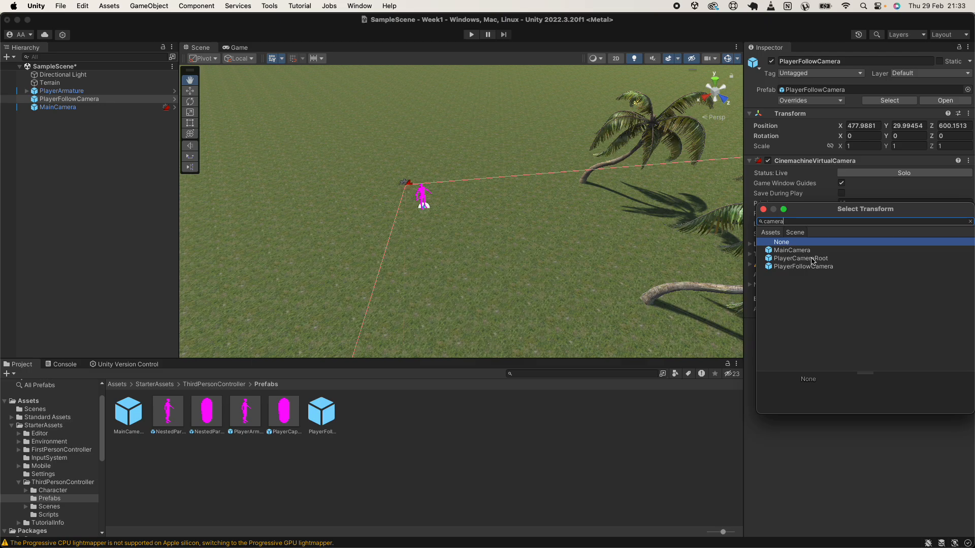
text(root)
click(800, 251)
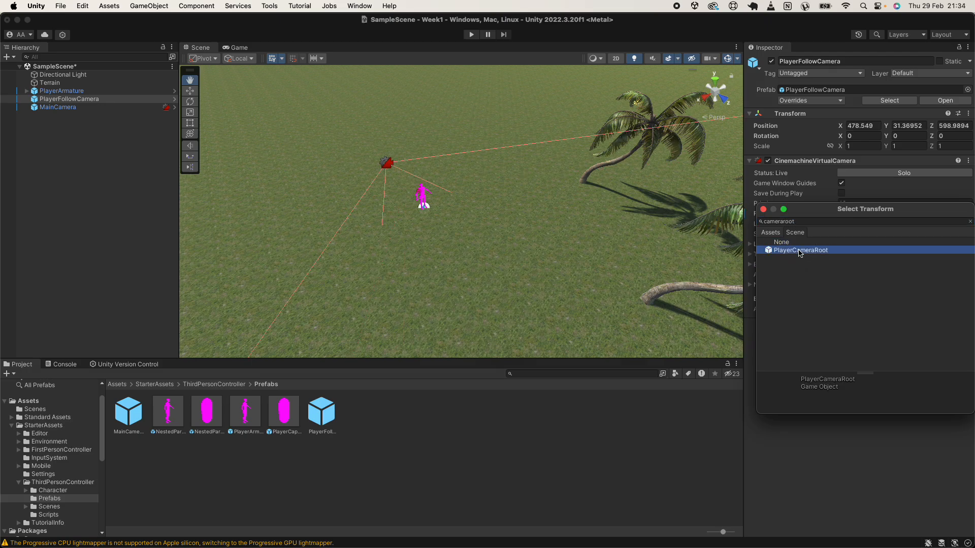
double_click(800, 251)
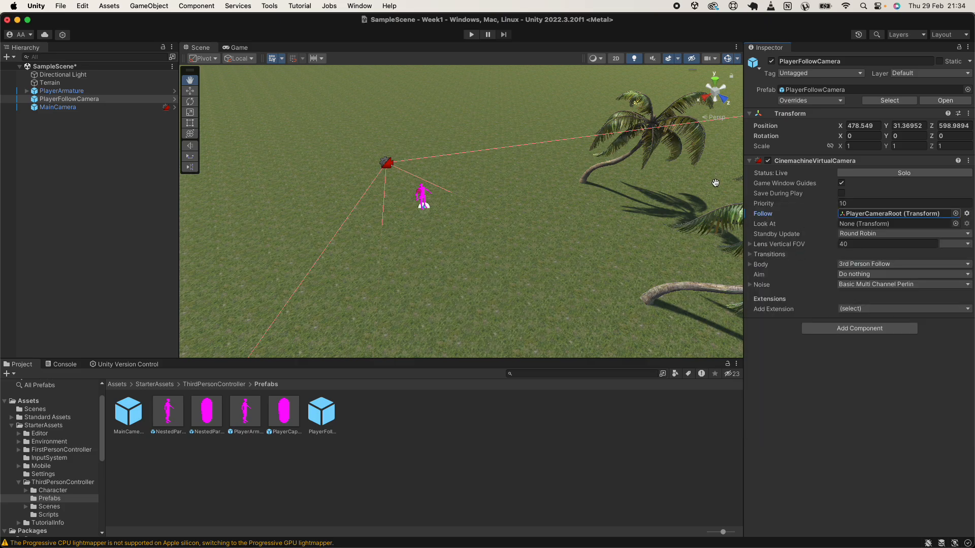
click(469, 35)
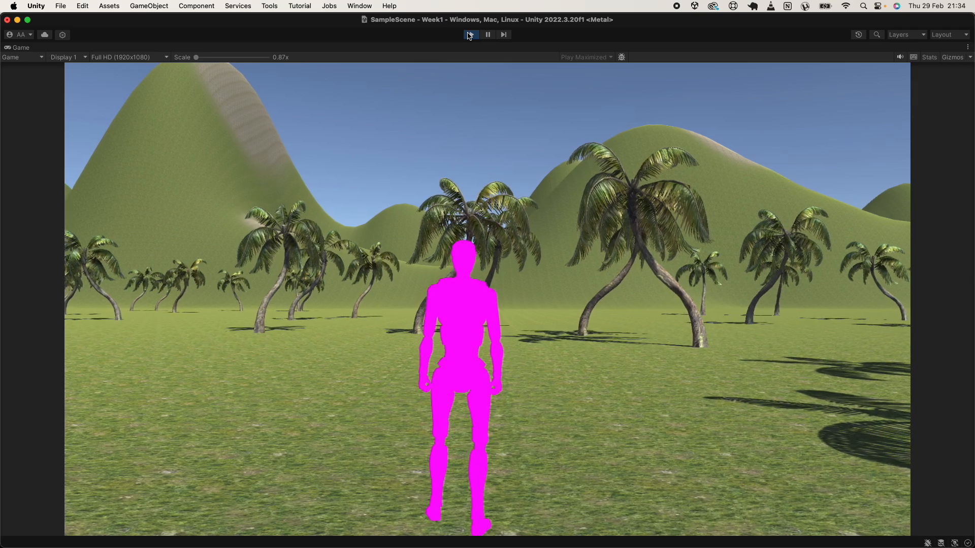
click(470, 34)
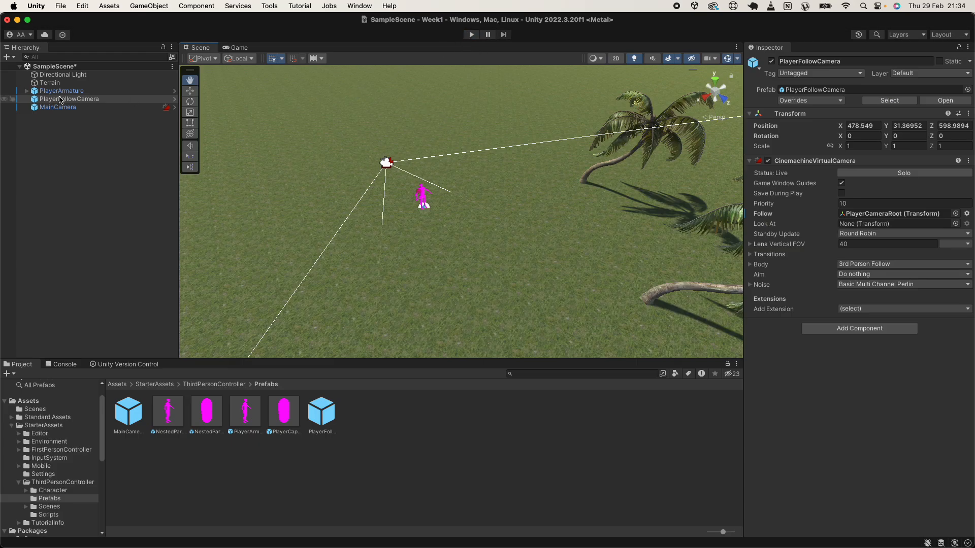
Change the shader of the body, arms and legs materials on the PlayerArmature's Armature_Mesh to Standard.
click(26, 91)
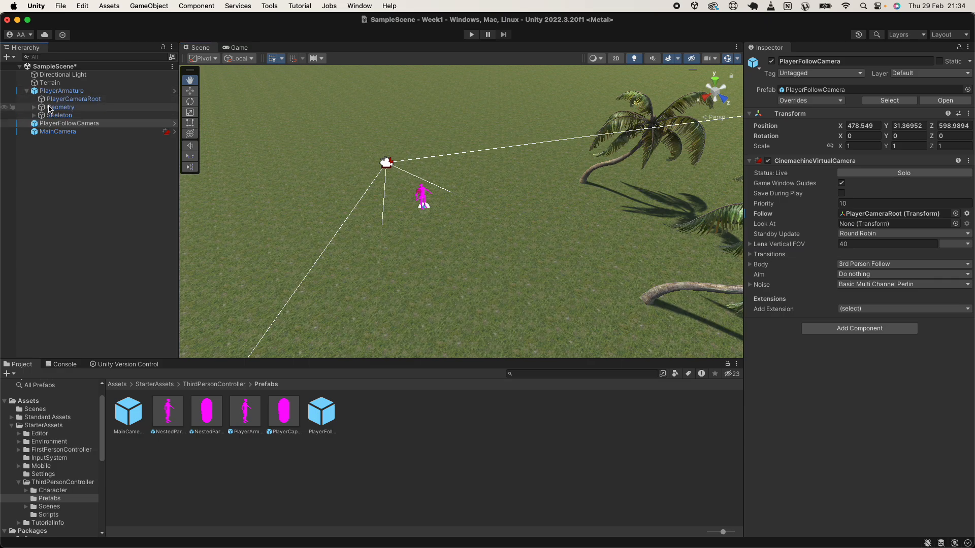
click(35, 107)
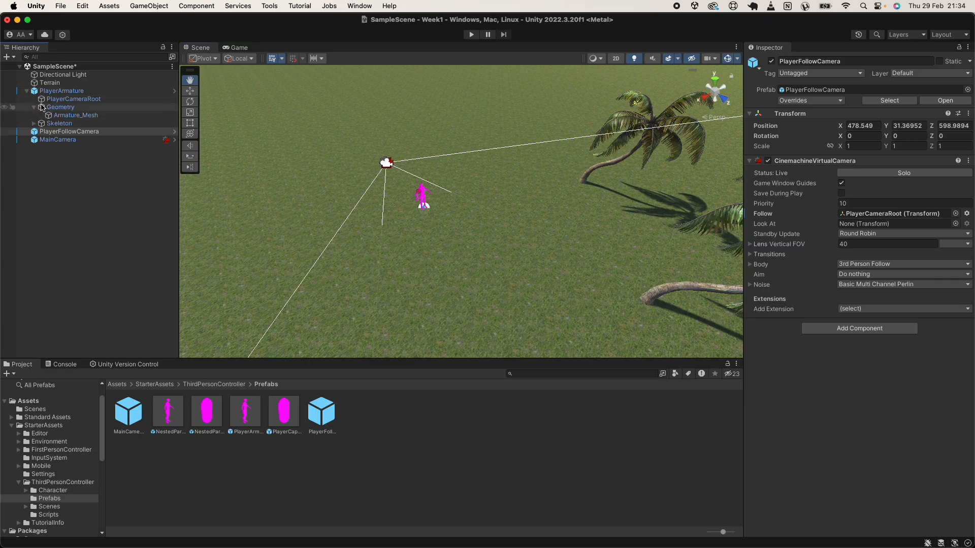
click(74, 115)
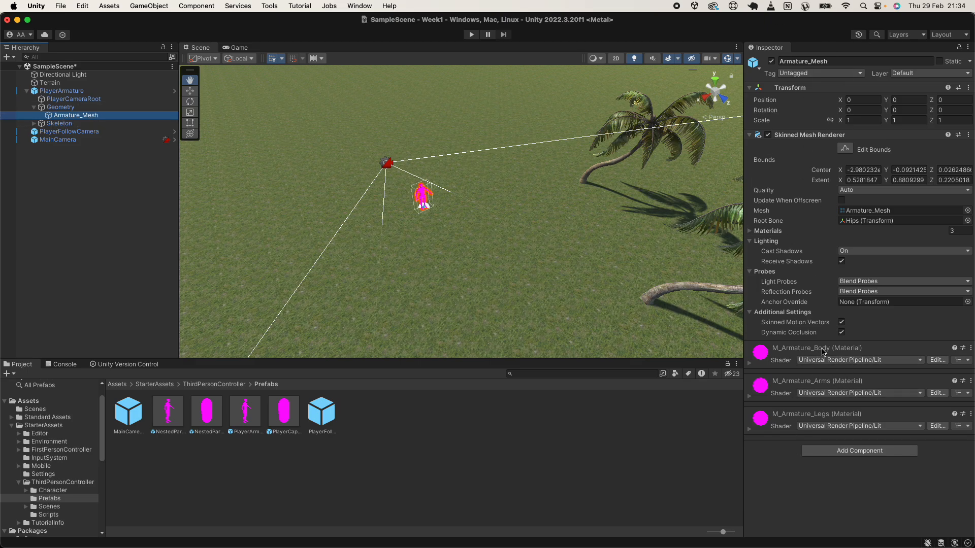
click(856, 361)
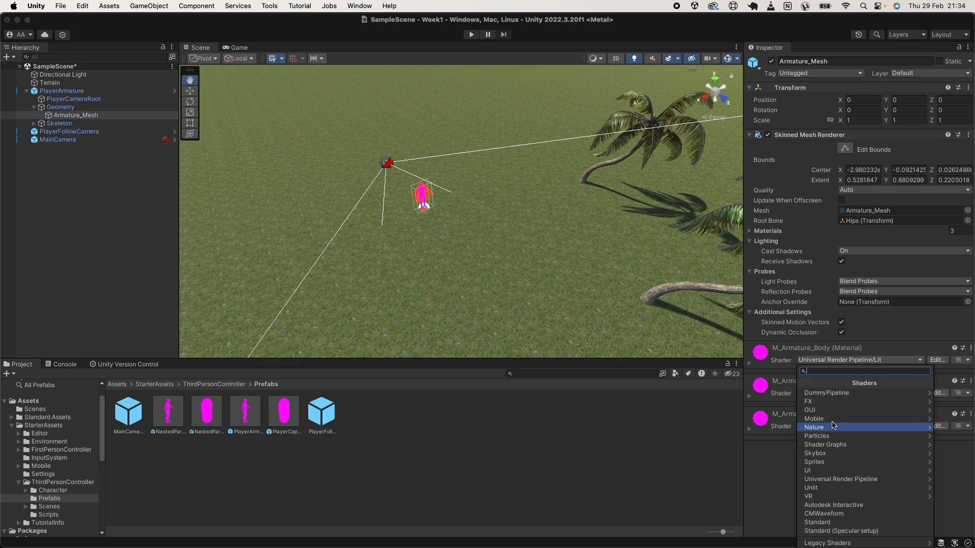
click(830, 523)
click(858, 393)
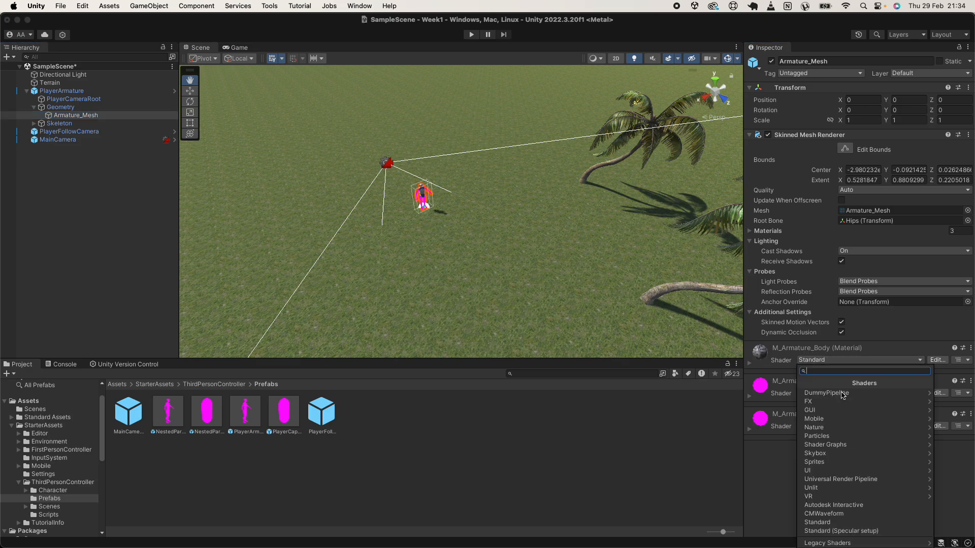
click(827, 523)
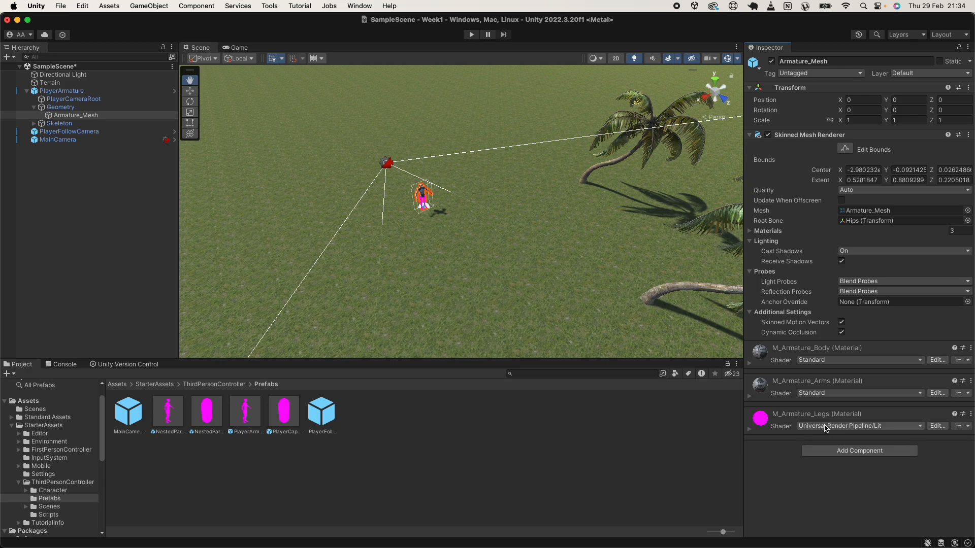
click(826, 427)
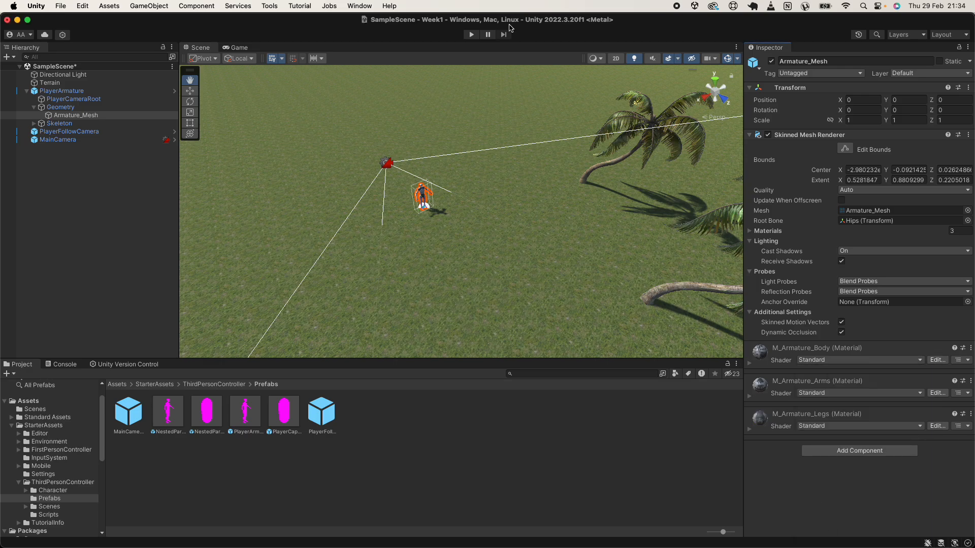
Run the scene in Play mode and test moving the character in all directions and jumping among the palms.
click(474, 36)
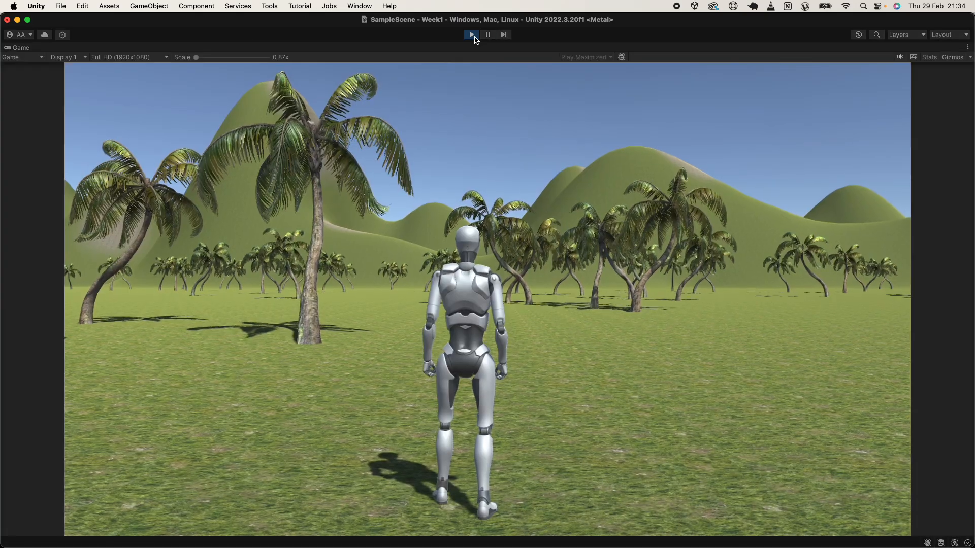
key(w)
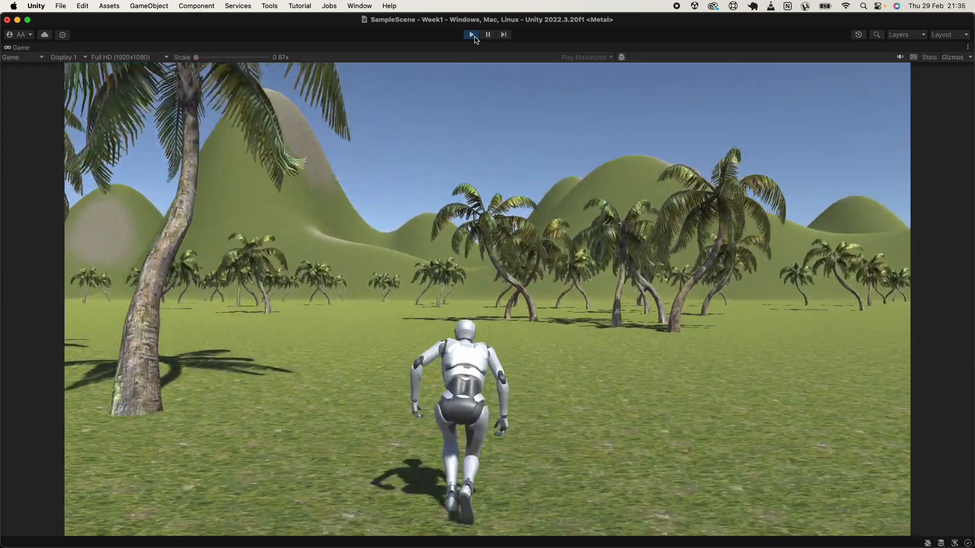
key(w)
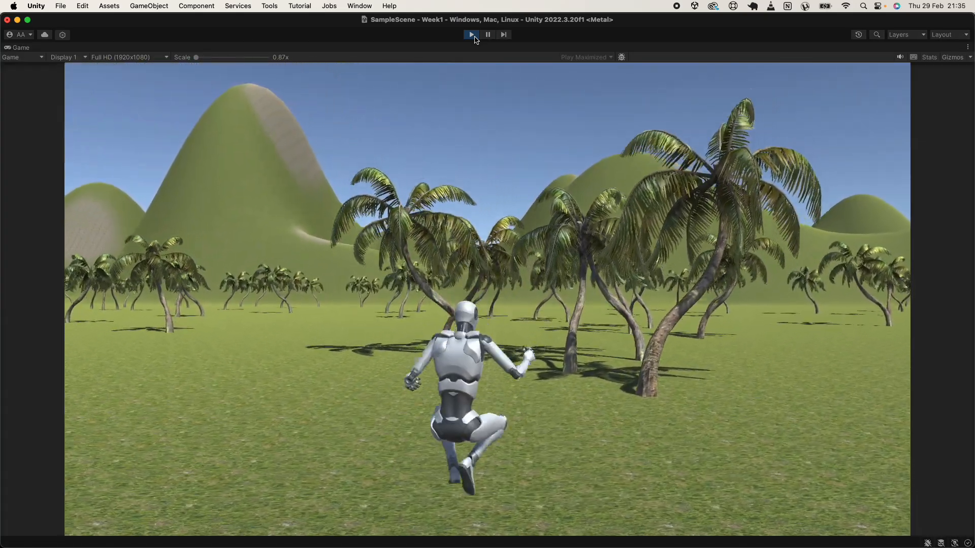
key(w)
key(space)
key(space)
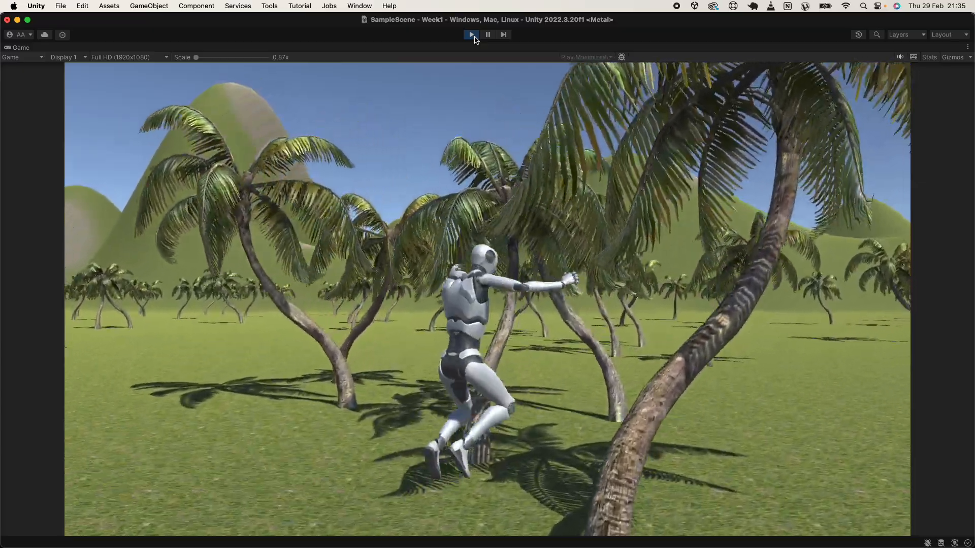
key(a)
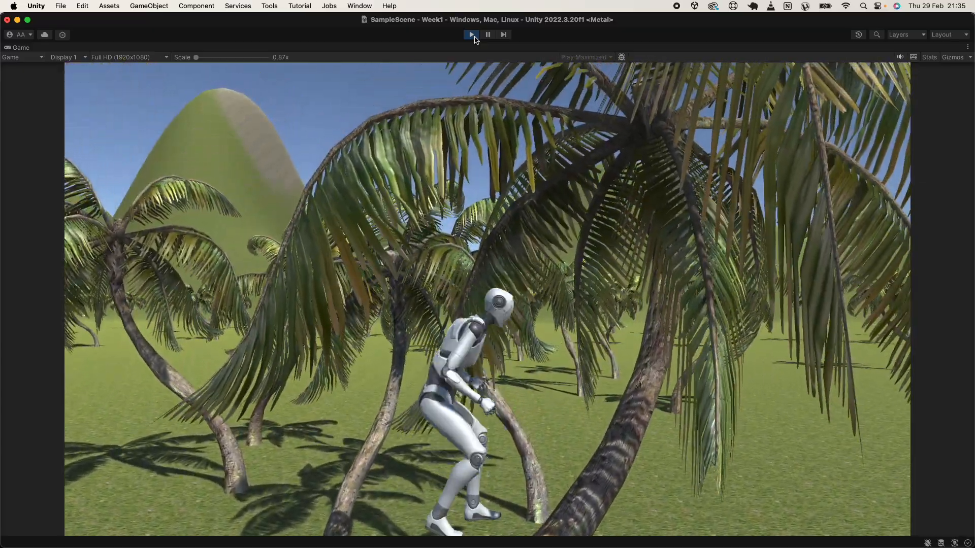
key(s)
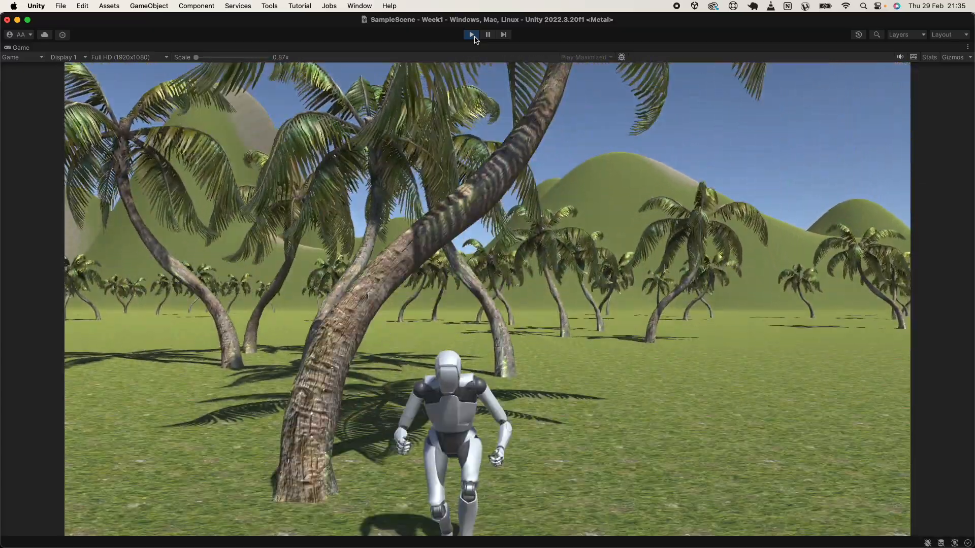
key(d)
key(space)
key(w)
key(space)
key(w)
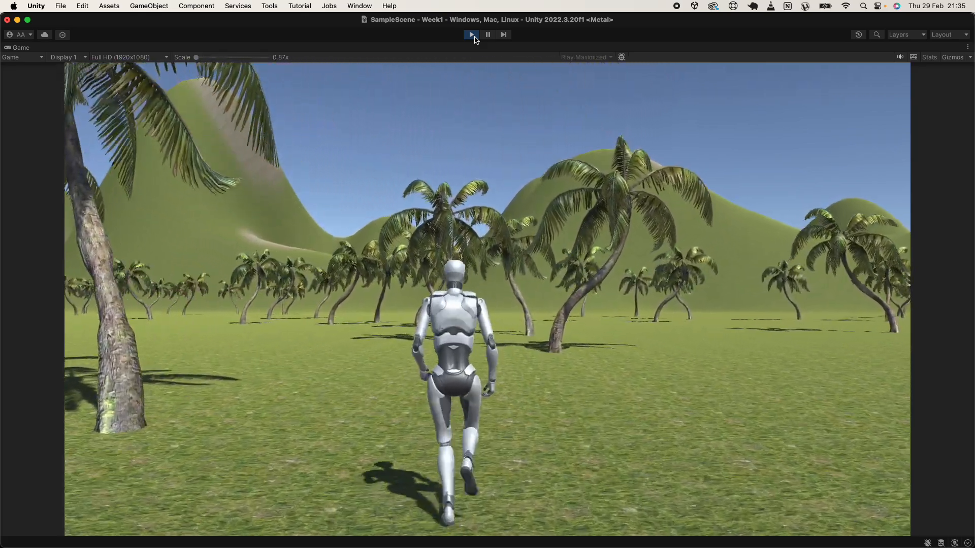